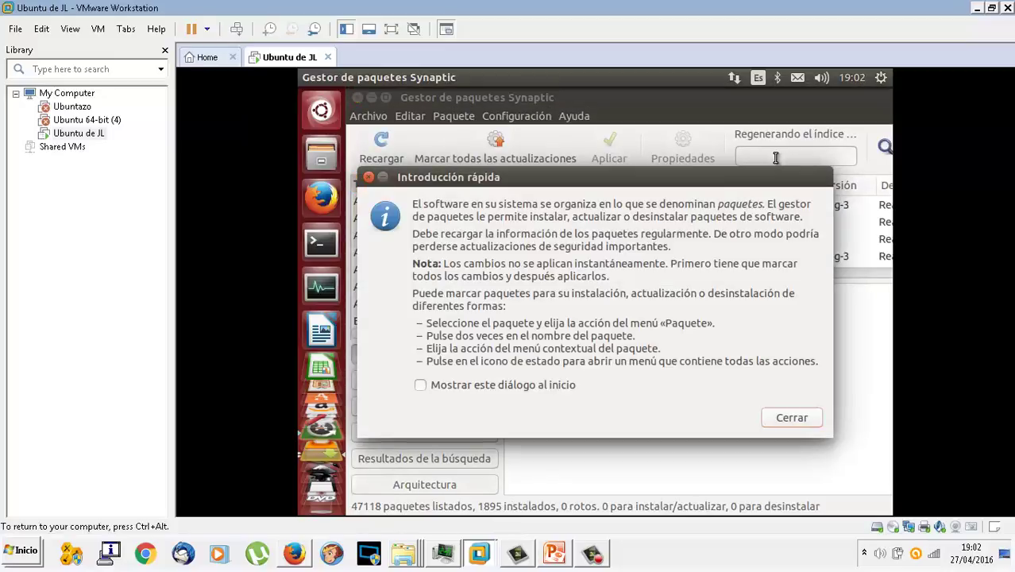
Dismiss the quick introduction, search Synaptic for bleachbit, and mark the bleachbit package for installation with its required additional changes
{"action": "left_click", "coordinate": [783, 418]}
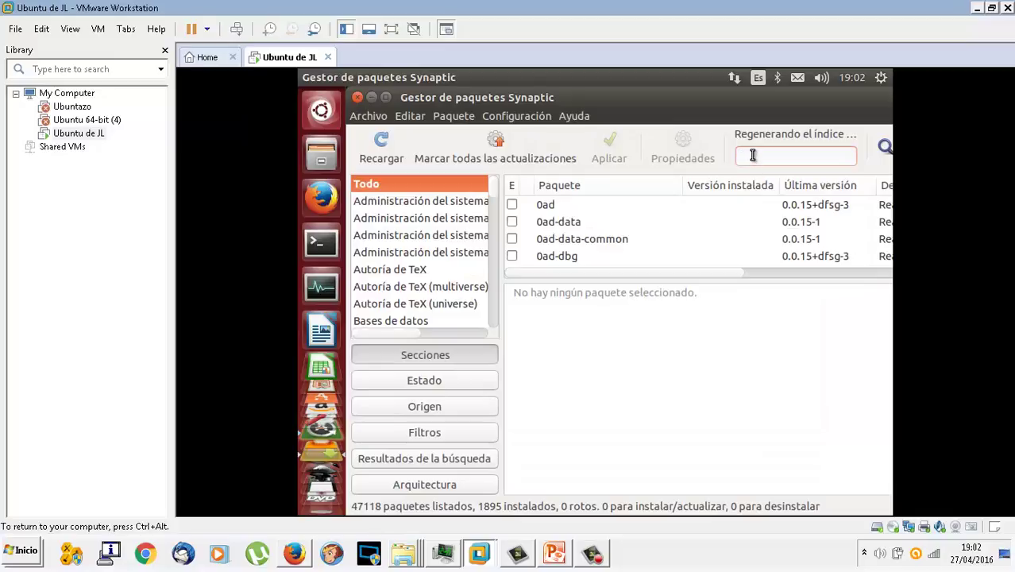
{"action": "type", "text": "bleachbit"}
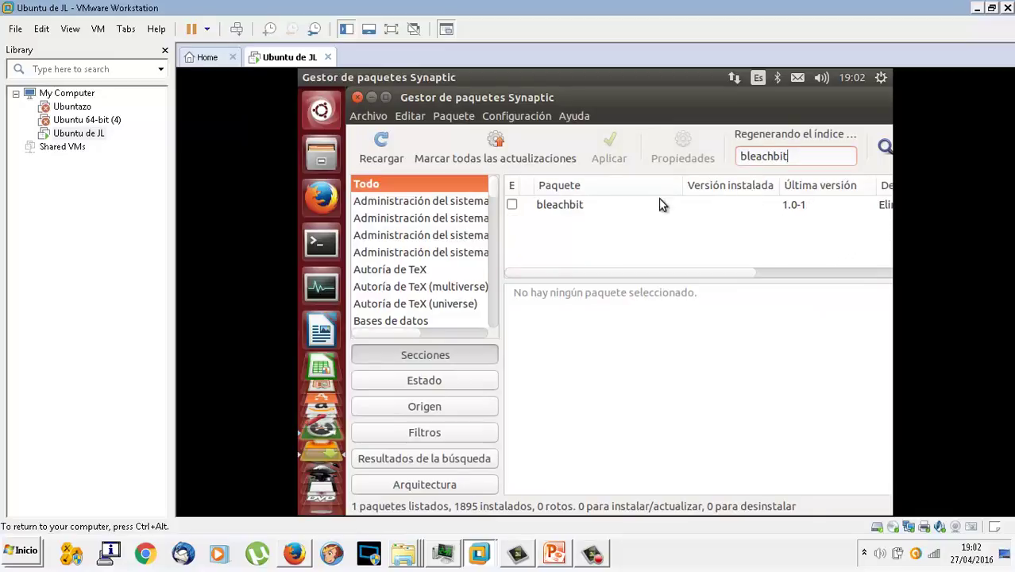
{"action": "left_click", "coordinate": [512, 205]}
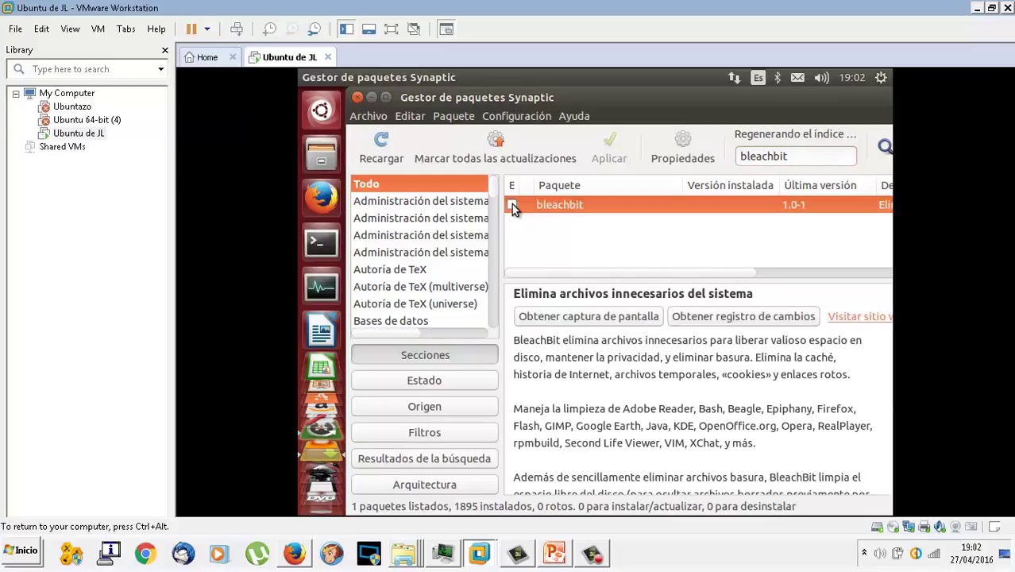
{"action": "left_click", "coordinate": [512, 204]}
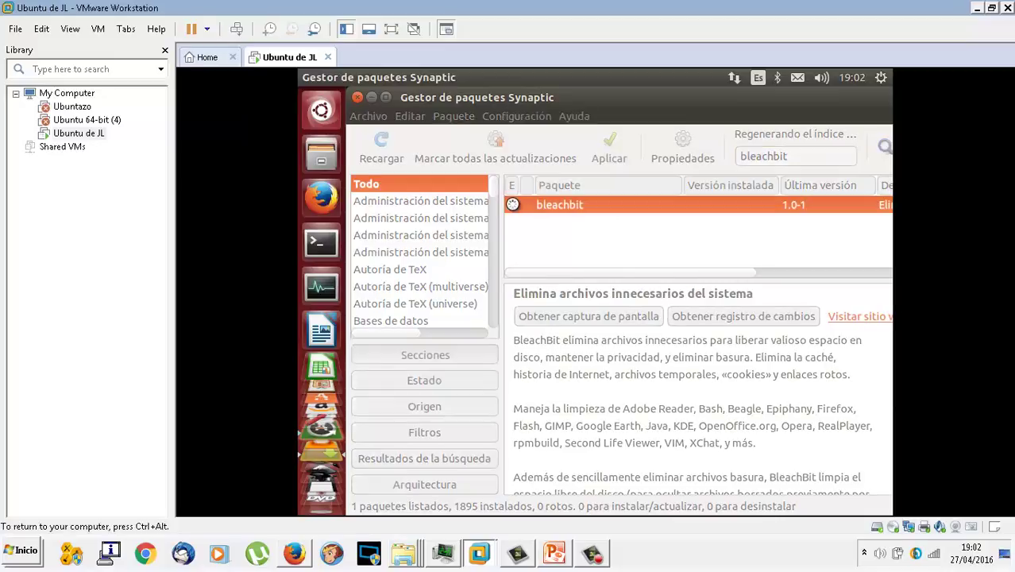
{"action": "left_click", "coordinate": [713, 421]}
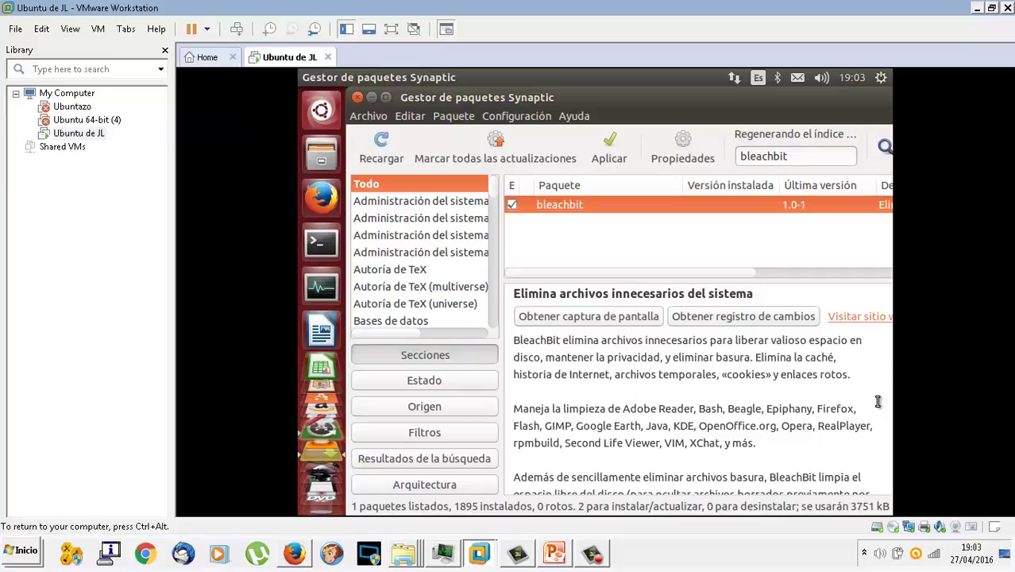
Review the bleachbit package description and apply the marked changes to install it
{"action": "scroll", "coordinate": [855, 406], "scroll_direction": "down", "scroll_amount": 2}
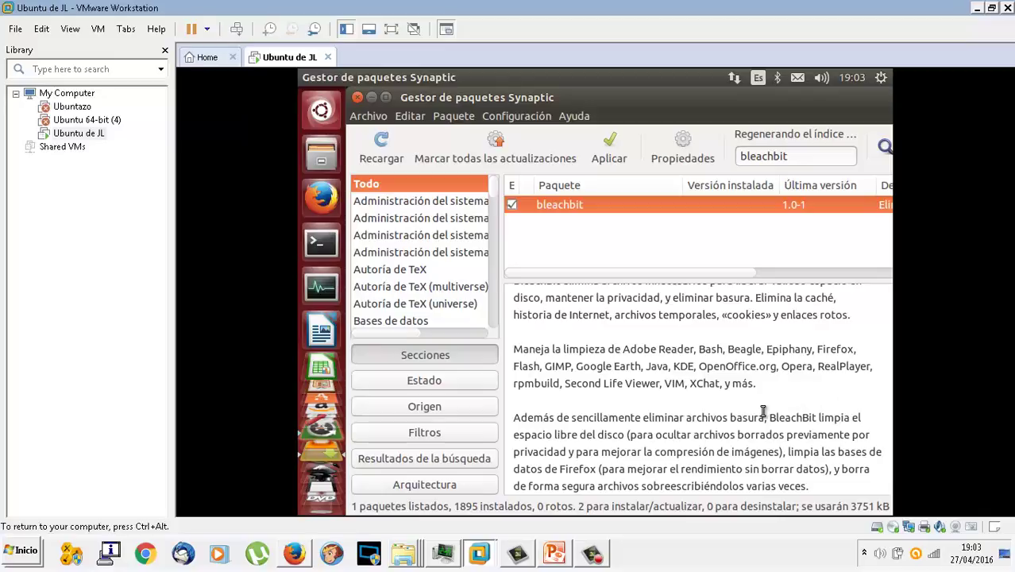
{"action": "left_click", "coordinate": [611, 159]}
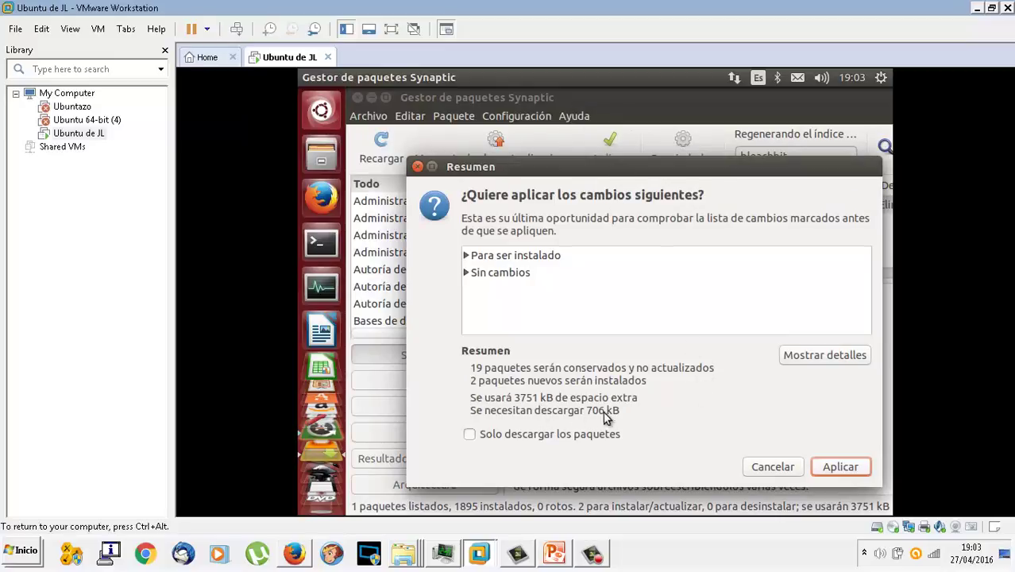
{"action": "left_click", "coordinate": [828, 469]}
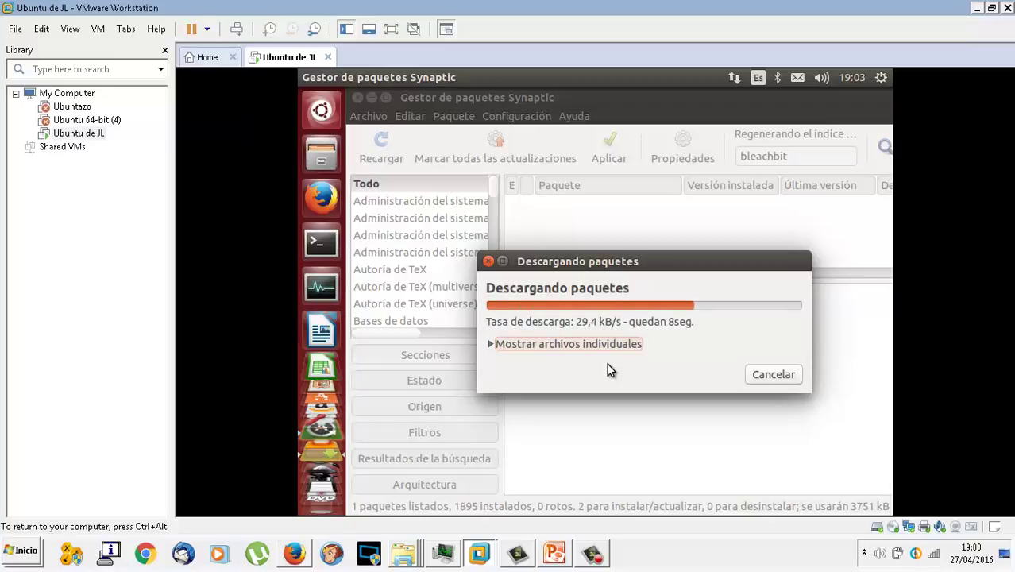
Switch to the PowerPoint presentation and add numbered item 2 on slide 3: "Pásalo para limpiar el navegador."
{"action": "left_click", "coordinate": [554, 556]}
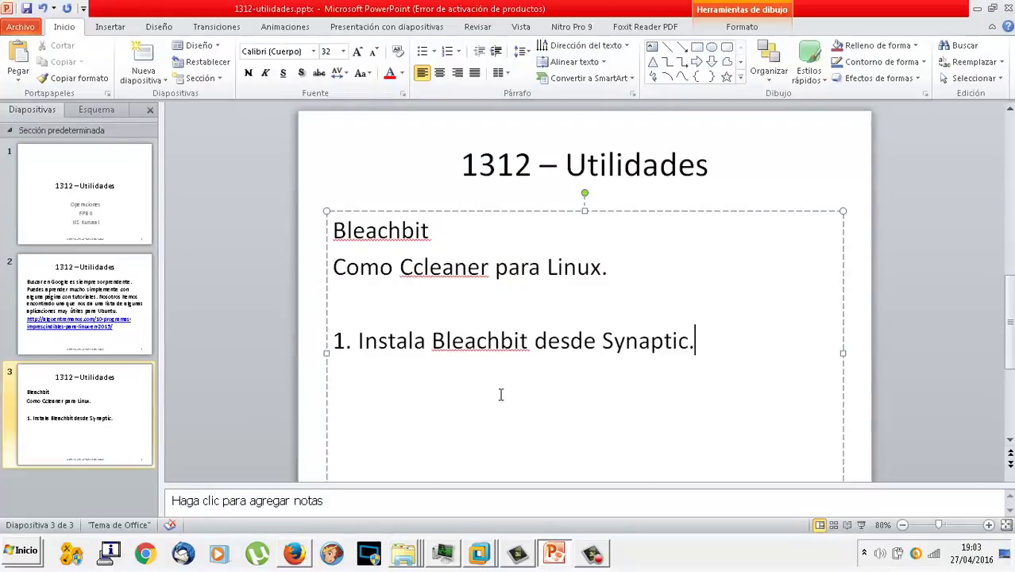
{"action": "key", "text": "Return"}
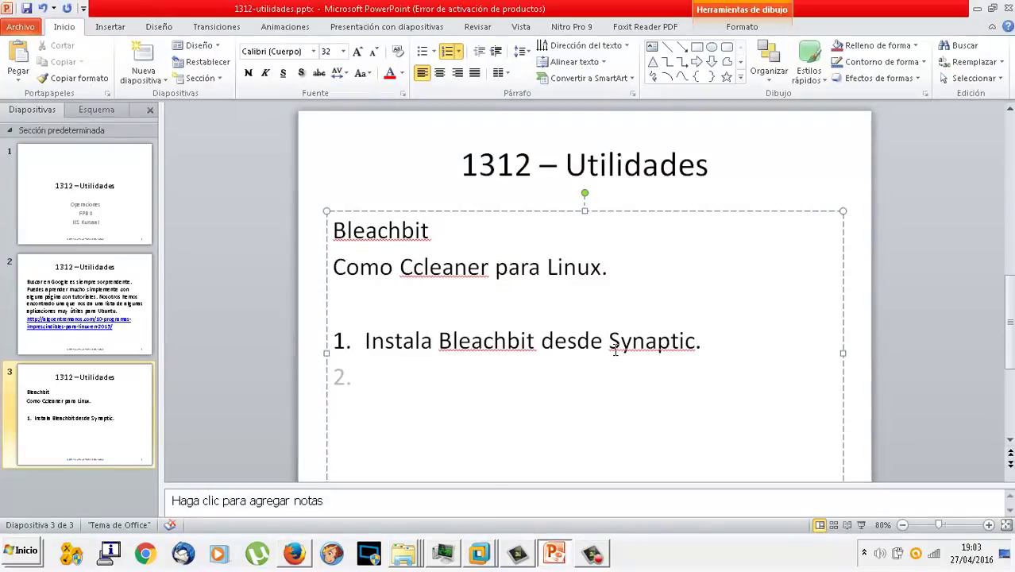
{"action": "type", "text": "Pásalo para lim"}
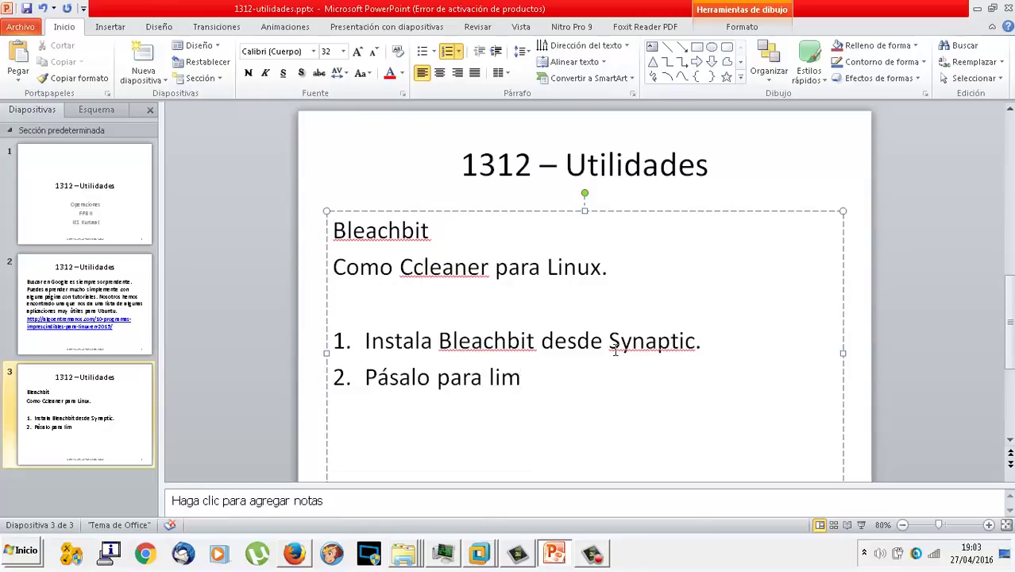
{"action": "type", "text": "piar el navegador"}
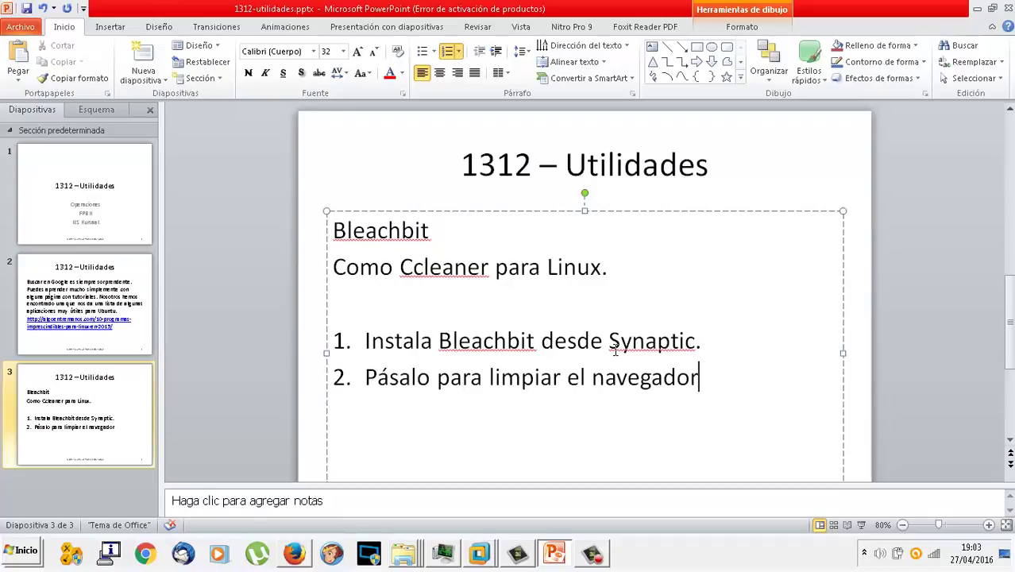
{"action": "key", "text": "BackSpace"}
{"action": "key", "text": "BackSpace"}
{"action": "key", "text": "BackSpace"}
{"action": "key", "text": "BackSpace"}
{"action": "key", "text": "BackSpace"}
{"action": "key", "text": "BackSpace"}
{"action": "key", "text": "BackSpace"}
{"action": "key", "text": "BackSpace"}
{"action": "key", "text": "BackSpace"}
{"action": "key", "text": "BackSpace"}
{"action": "key", "text": "BackSpace"}
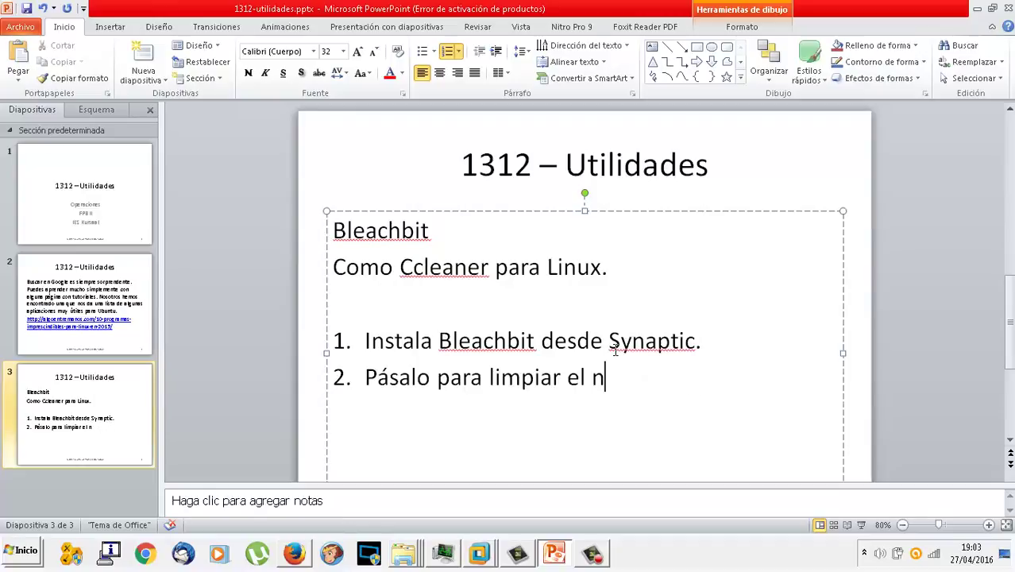
{"action": "key", "text": "BackSpace"}
{"action": "type", "text": "el navegador, e"}
{"action": "key", "text": "BackSpace"}
{"action": "key", "text": "BackSpace"}
{"action": "key", "text": "BackSpace"}
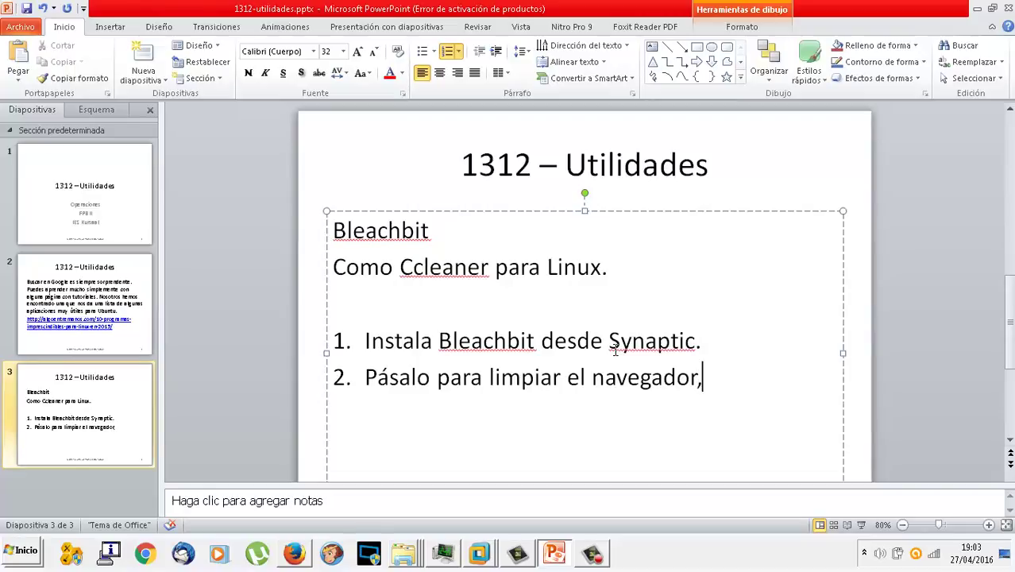
{"action": "type", "text": "y"}
{"action": "key", "text": "BackSpace"}
{"action": "key", "text": "BackSpace"}
{"action": "type", "text": ". 2."}
{"action": "key", "text": "BackSpace"}
Switch back to the Ubuntu de JL virtual machine and close Synaptic's applied-changes notice
{"action": "mouse_move", "coordinate": [491, 554]}
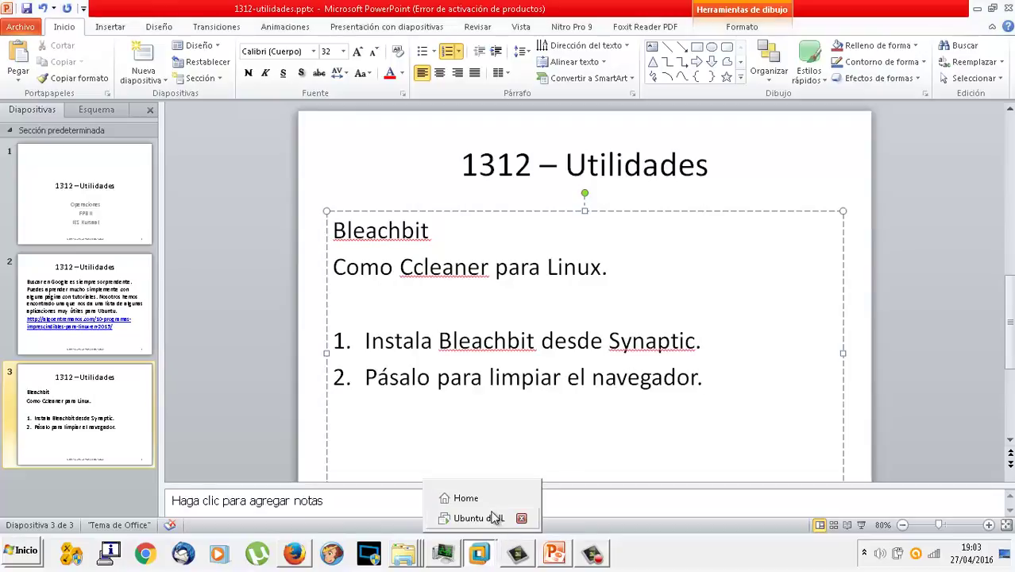
{"action": "left_click", "coordinate": [494, 518]}
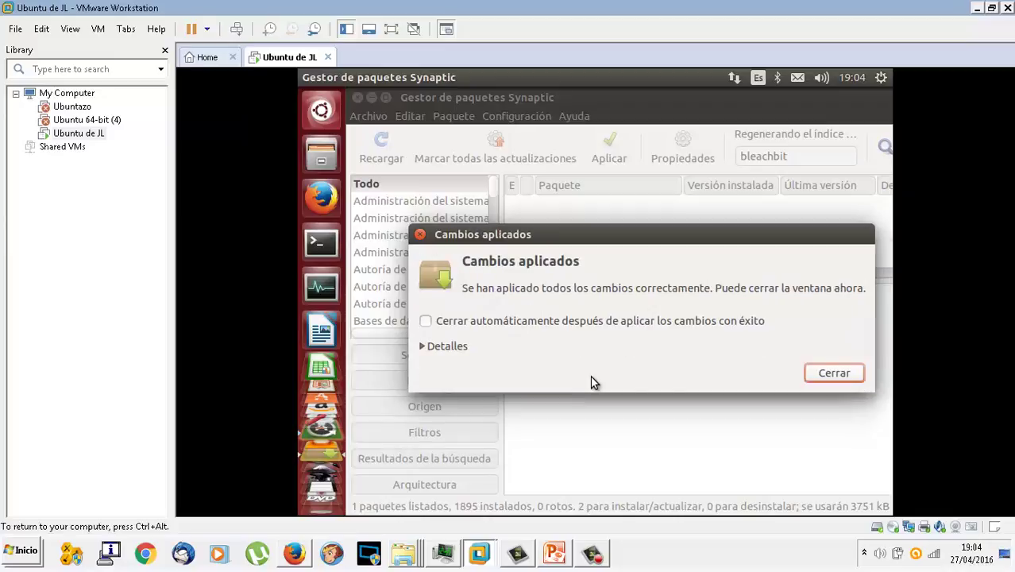
{"action": "left_click", "coordinate": [810, 373]}
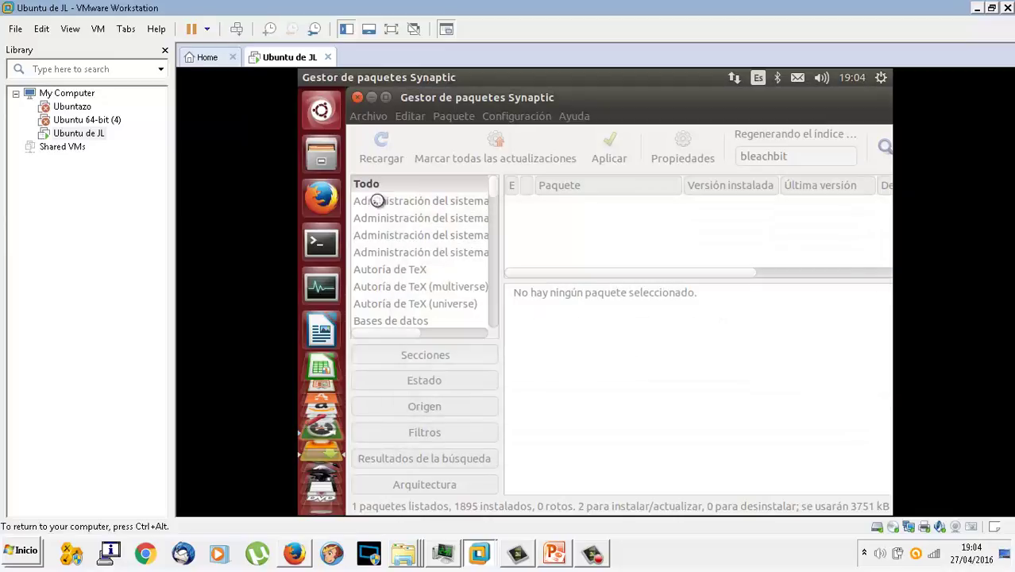
Search the Ubuntu applications for bleachbit and launch the regular BleachBit, not the root version
{"action": "left_click", "coordinate": [321, 113]}
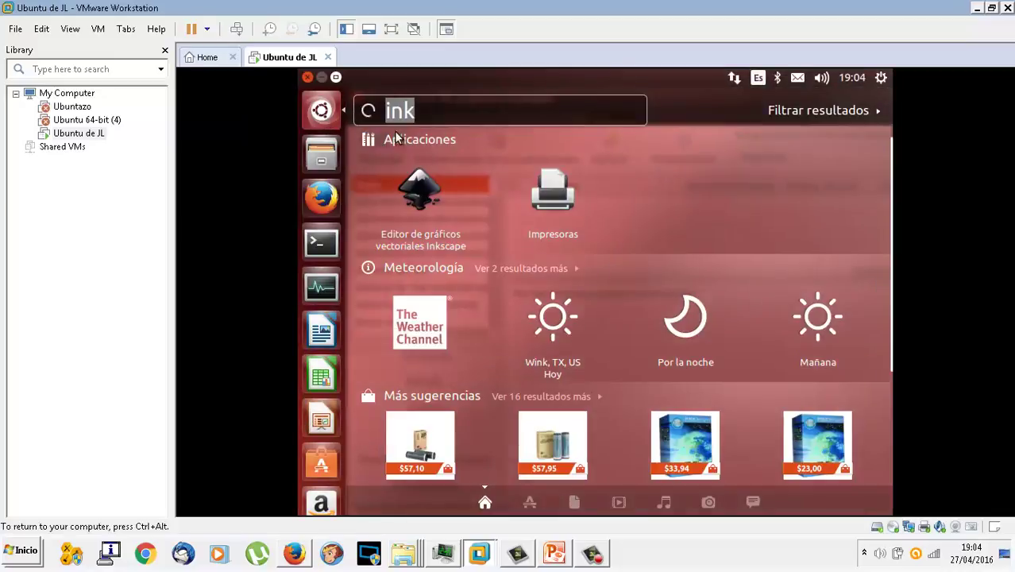
{"action": "type", "text": "bleach"}
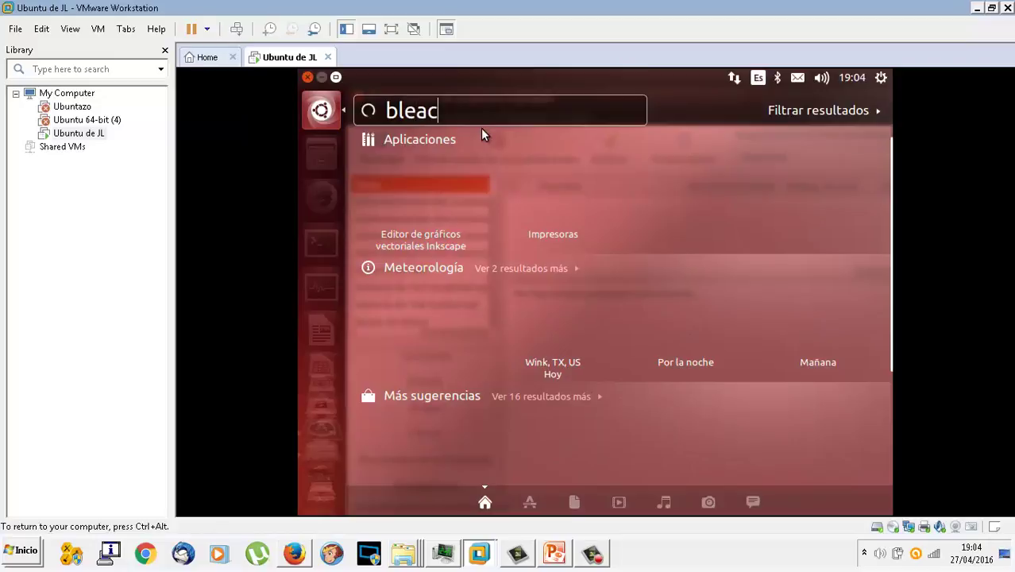
{"action": "type", "text": "bit"}
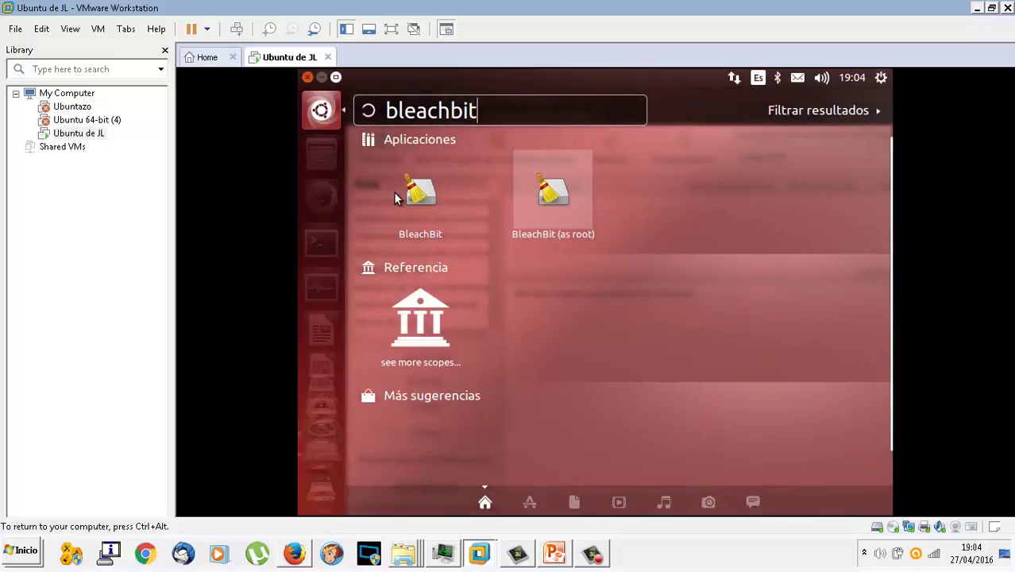
{"action": "left_click", "coordinate": [413, 197]}
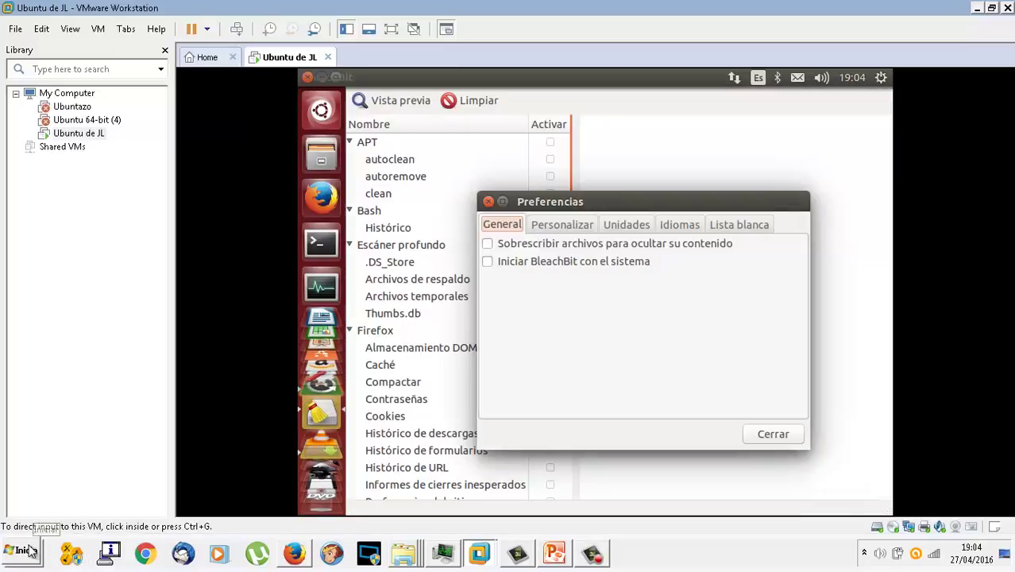
Search the Windows host's programs for "recortes" and open the Recortes snipping tool
{"action": "left_click", "coordinate": [29, 550]}
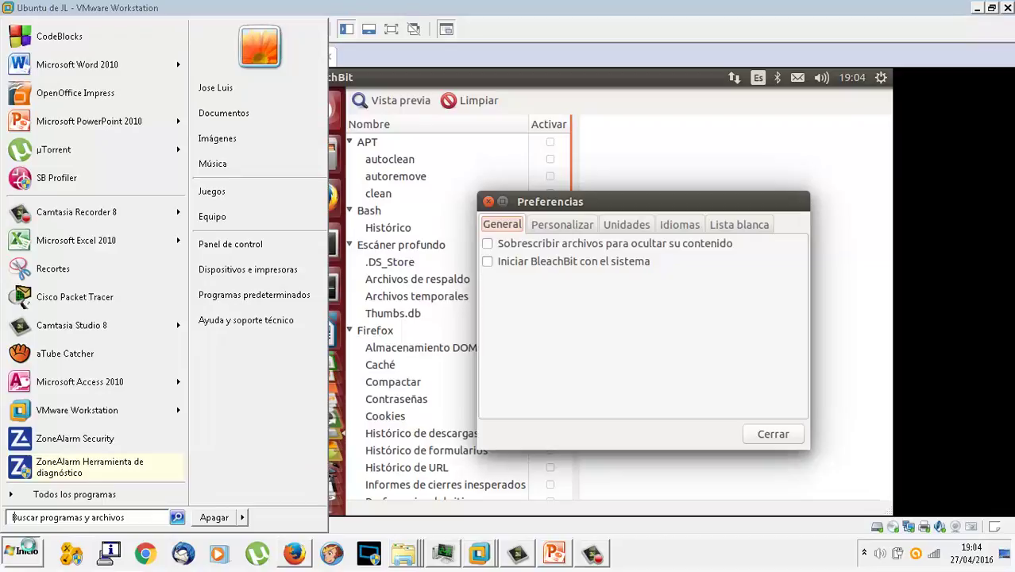
{"action": "type", "text": "capturas"}
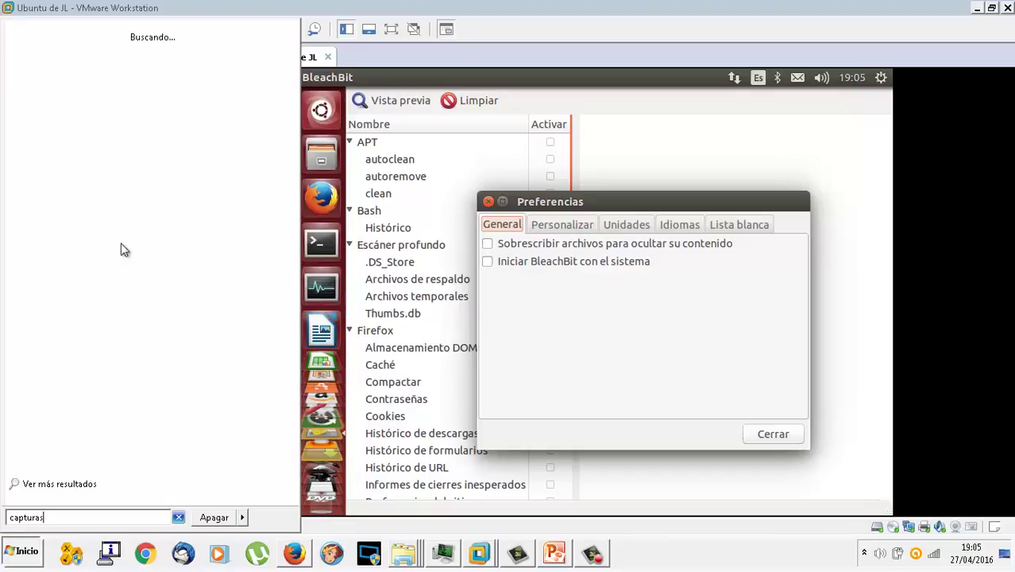
{"action": "left_click_drag", "start_coordinate": [72, 517], "coordinate": [2, 521]}
{"action": "type", "text": "recortes"}
{"action": "left_click", "coordinate": [53, 50]}
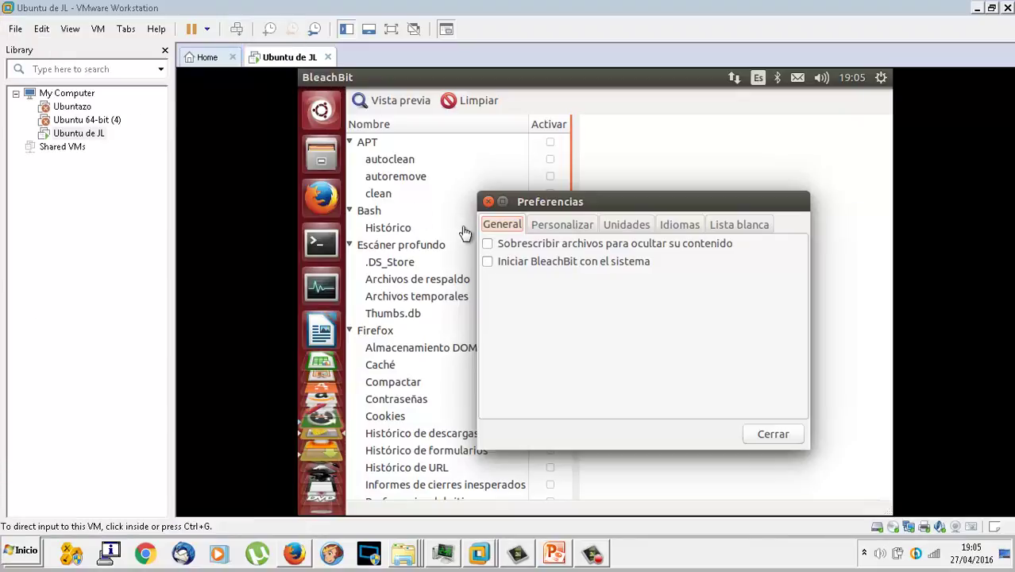
Close BleachBit's Preferencias dialog and snip the whole Ubuntu screen area showing the BleachBit window
{"action": "left_click", "coordinate": [767, 434]}
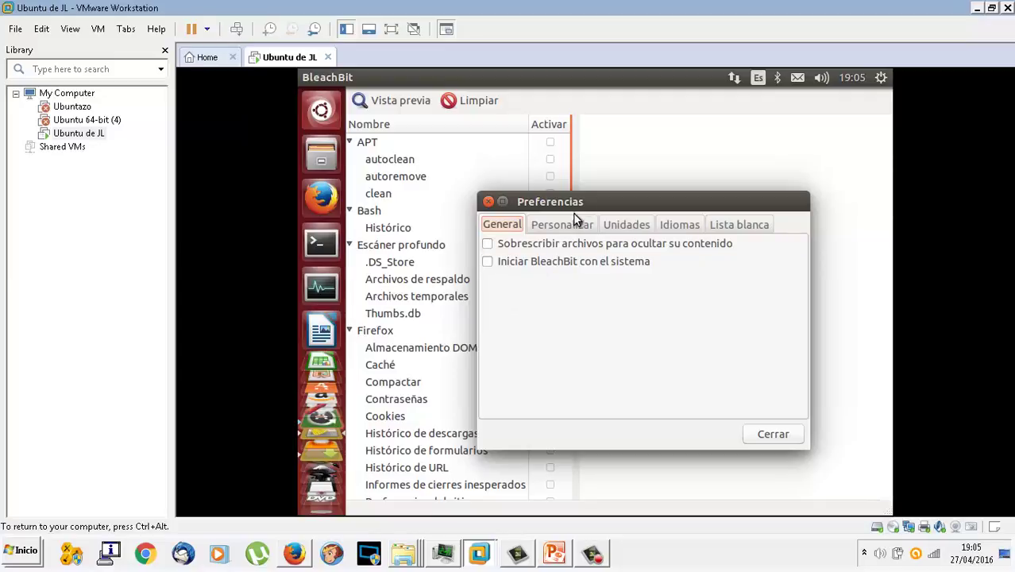
{"action": "left_click_drag", "start_coordinate": [574, 204], "coordinate": [644, 176]}
{"action": "left_click", "coordinate": [841, 409]}
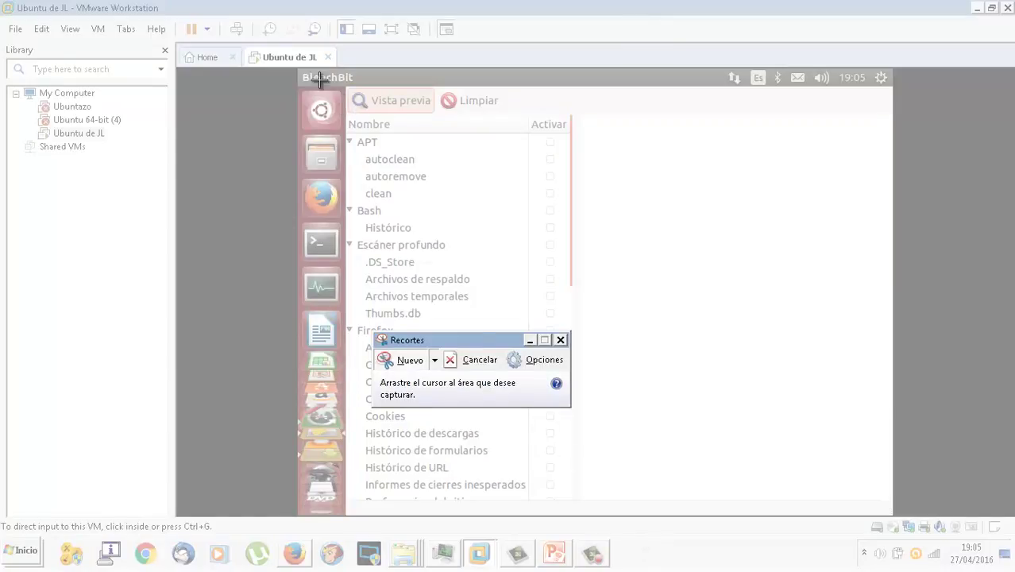
{"action": "left_click_drag", "start_coordinate": [298, 71], "coordinate": [890, 512]}
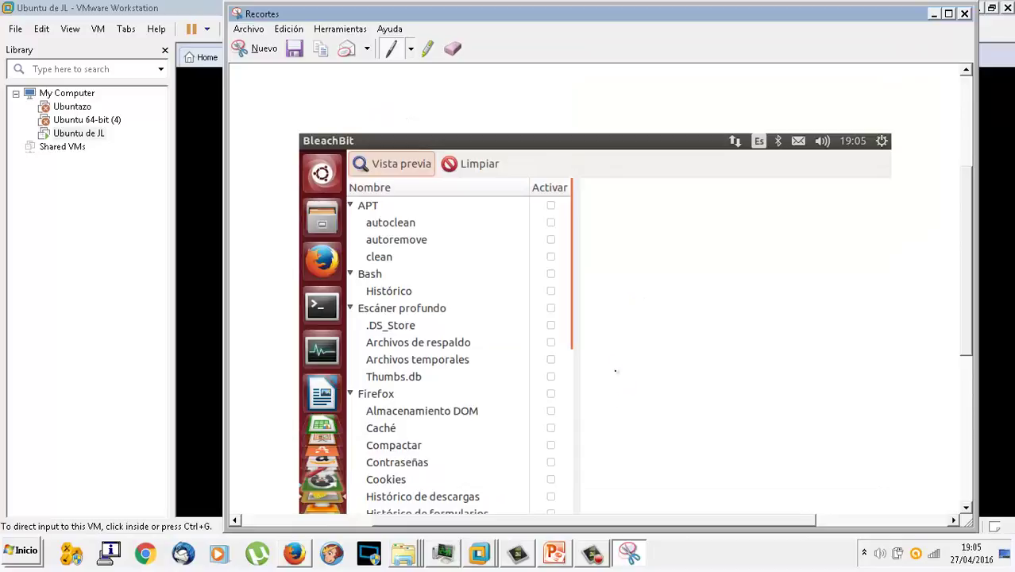
Switch to PowerPoint, paste the BleachBit snip onto slide 3, and shrink it into the slide's lower right area
{"action": "left_click", "coordinate": [560, 555]}
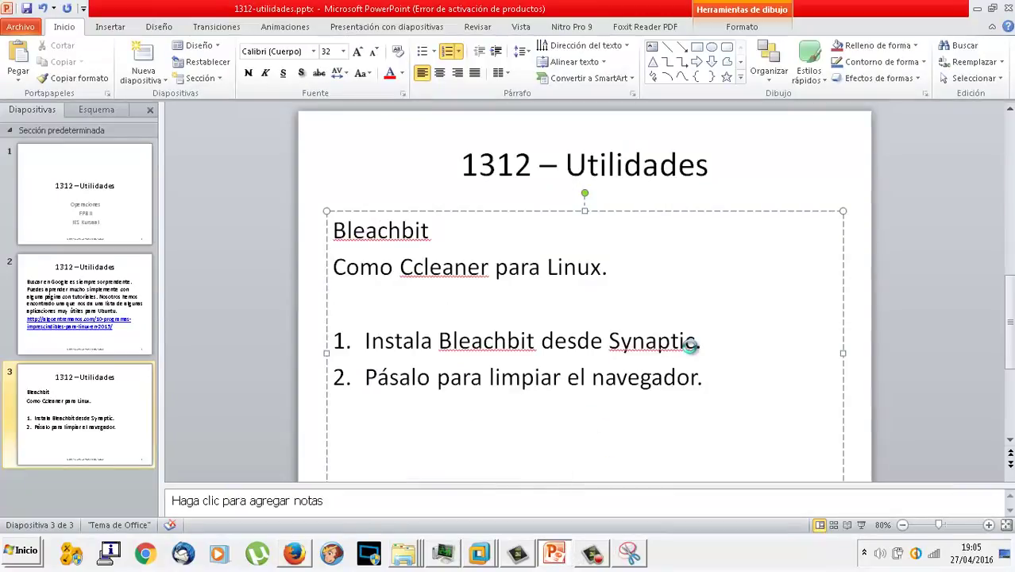
{"action": "left_click_drag", "start_coordinate": [818, 471], "coordinate": [633, 327]}
{"action": "left_click_drag", "start_coordinate": [553, 235], "coordinate": [737, 383]}
{"action": "scroll", "coordinate": [736, 383], "scroll_direction": "down", "scroll_amount": 1}
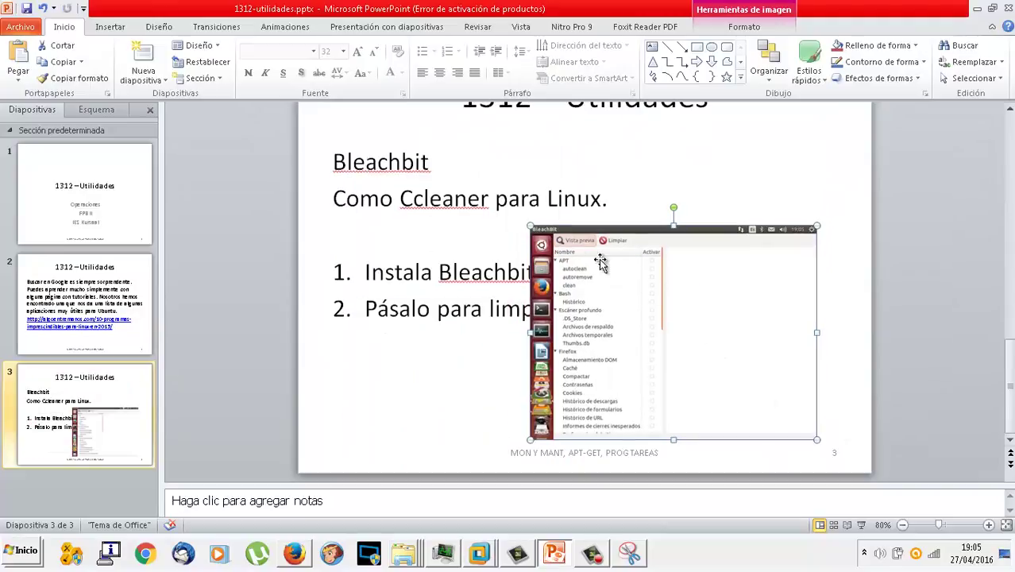
{"action": "left_click_drag", "start_coordinate": [556, 230], "coordinate": [627, 281]}
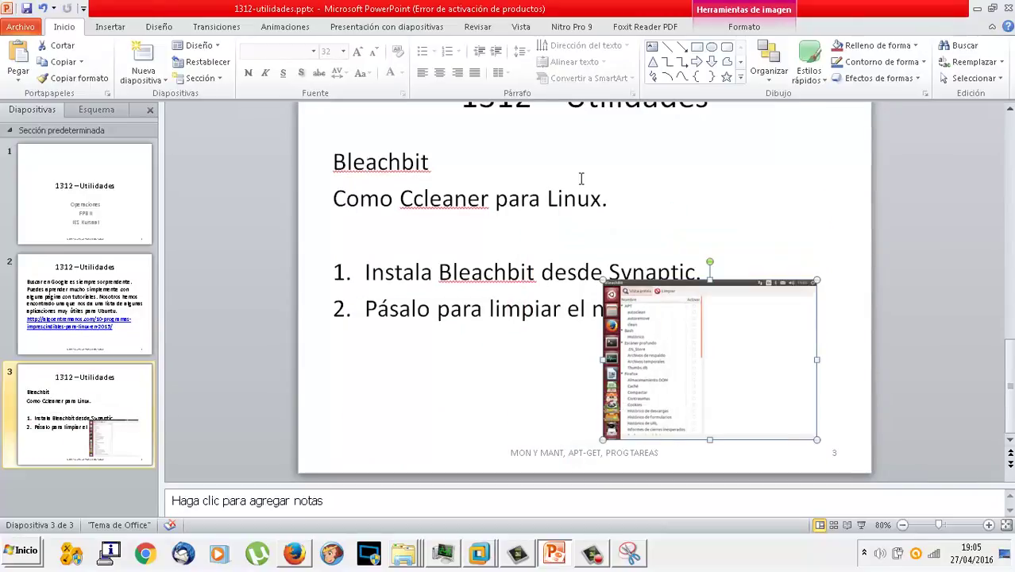
Delete the blank line above the numbered list and move the BleachBit image slightly down and right, clear of the text
{"action": "left_click", "coordinate": [571, 165]}
{"action": "left_click", "coordinate": [634, 210]}
{"action": "key", "text": "Delete"}
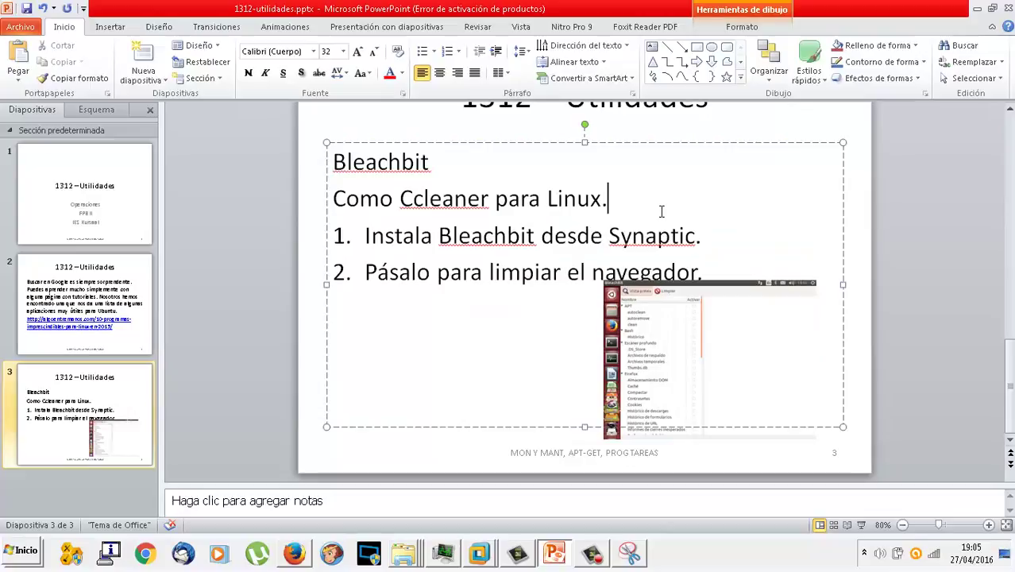
{"action": "left_click", "coordinate": [731, 367]}
{"action": "left_click_drag", "start_coordinate": [675, 383], "coordinate": [687, 397]}
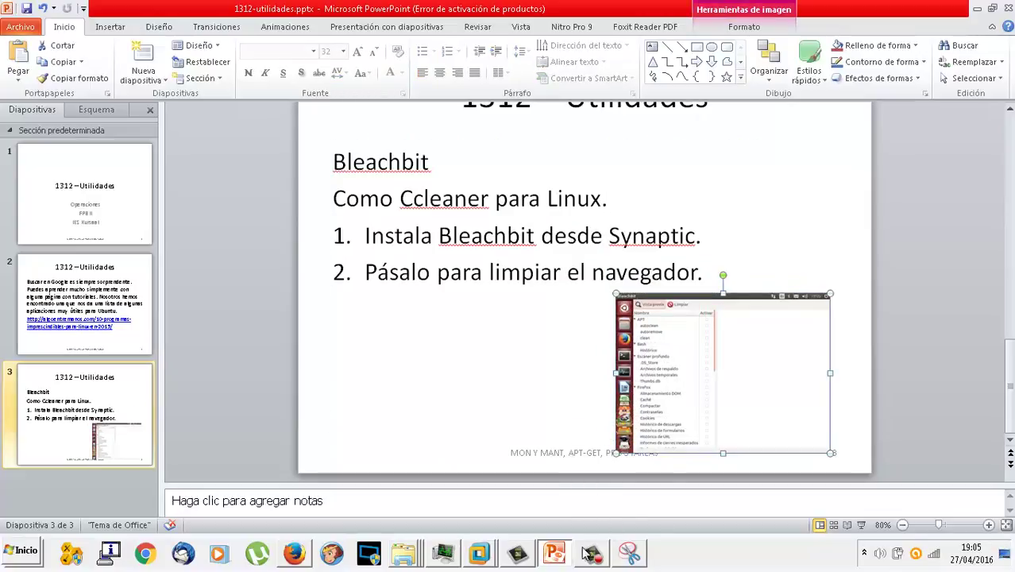
Switch to the Ubuntu virtual machine, run BleachBit's cleaning on all Firefox items, and close BleachBit
{"action": "left_click", "coordinate": [486, 556]}
{"action": "left_click", "coordinate": [491, 518]}
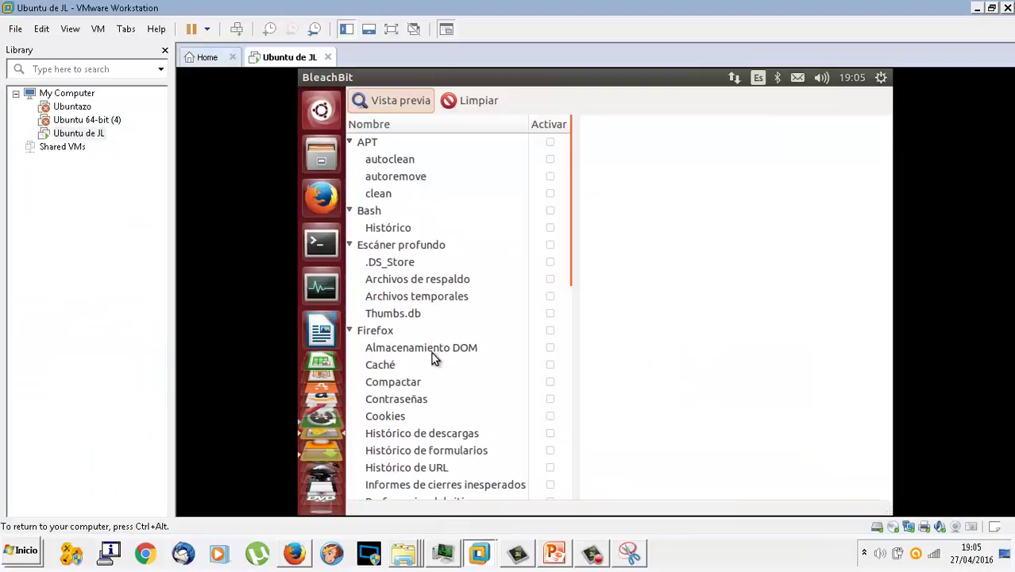
{"action": "left_click", "coordinate": [550, 331]}
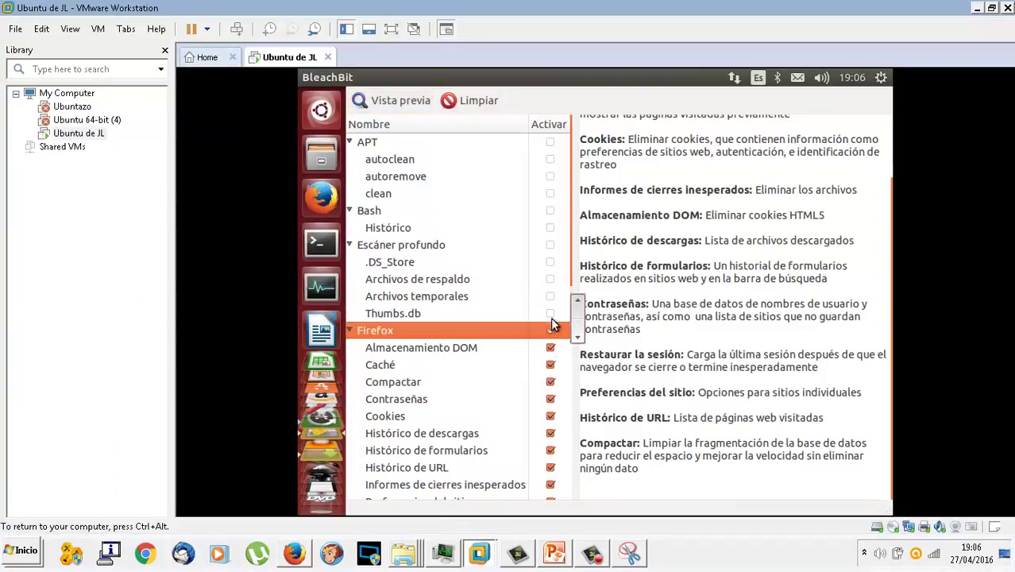
{"action": "left_click", "coordinate": [469, 102]}
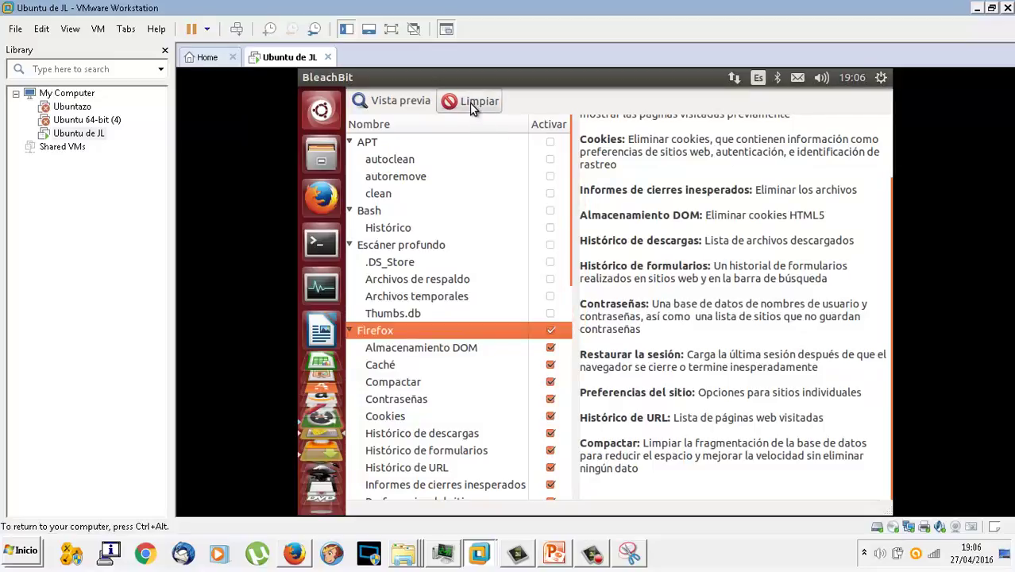
{"action": "left_click", "coordinate": [706, 352]}
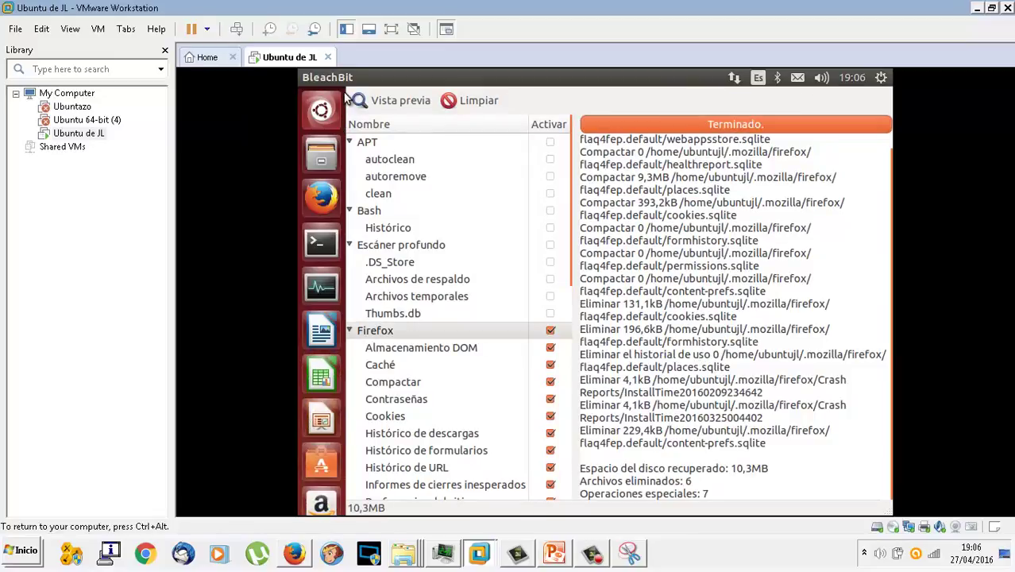
{"action": "left_click", "coordinate": [307, 77]}
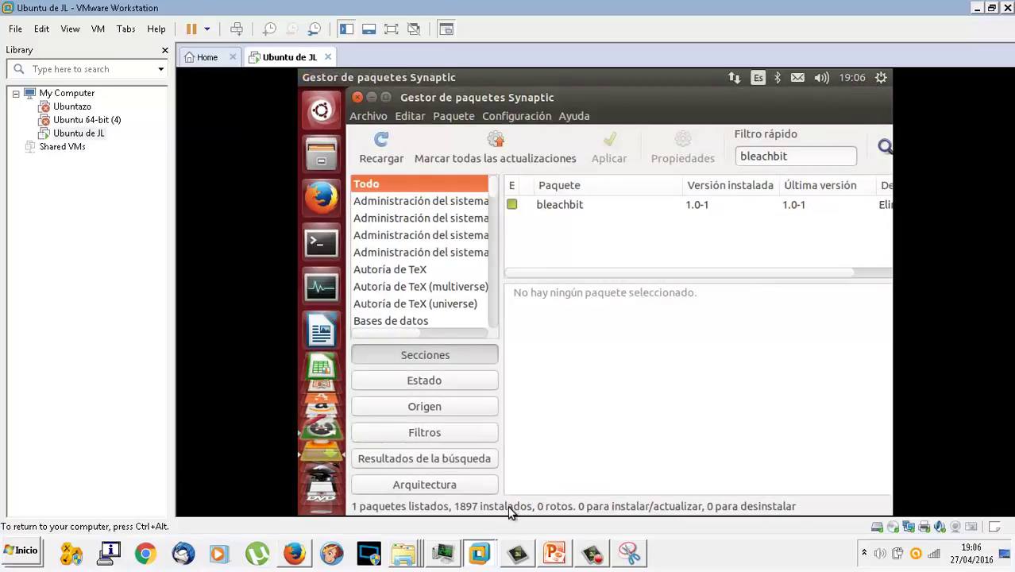
Switch to Firefox on the host and look through the article's recommended Linux programs as far as Ubuntu Tweak
{"action": "left_click", "coordinate": [300, 548]}
{"action": "scroll", "coordinate": [215, 228], "scroll_direction": "down", "scroll_amount": 10}
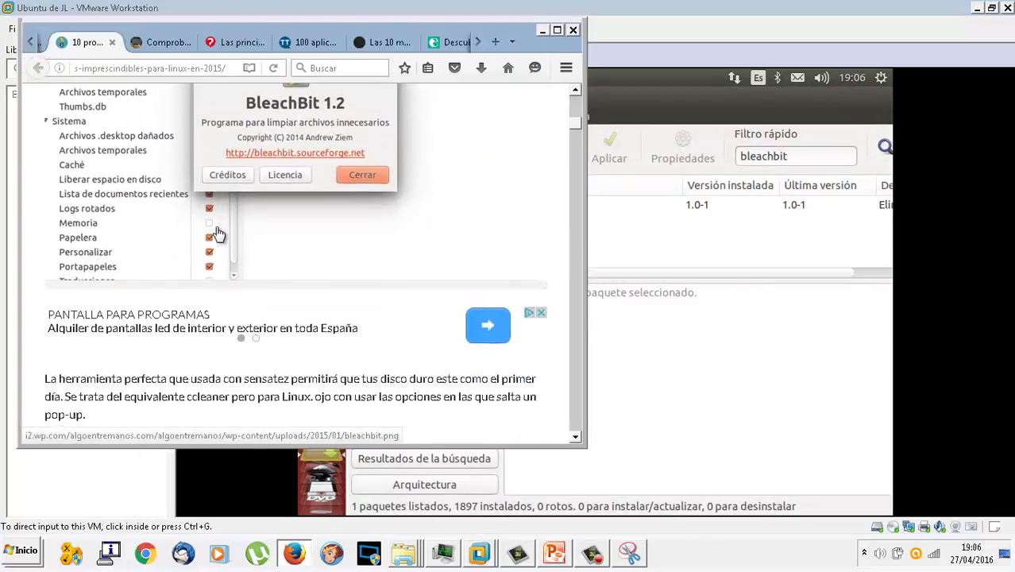
{"action": "scroll", "coordinate": [220, 234], "scroll_direction": "down", "scroll_amount": 5}
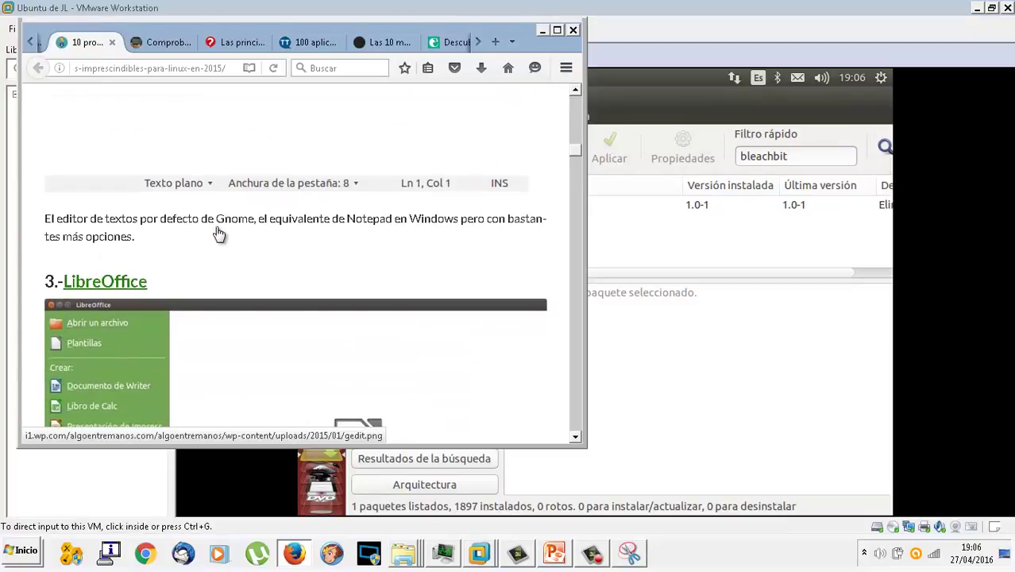
{"action": "scroll", "coordinate": [219, 234], "scroll_direction": "down", "scroll_amount": 10}
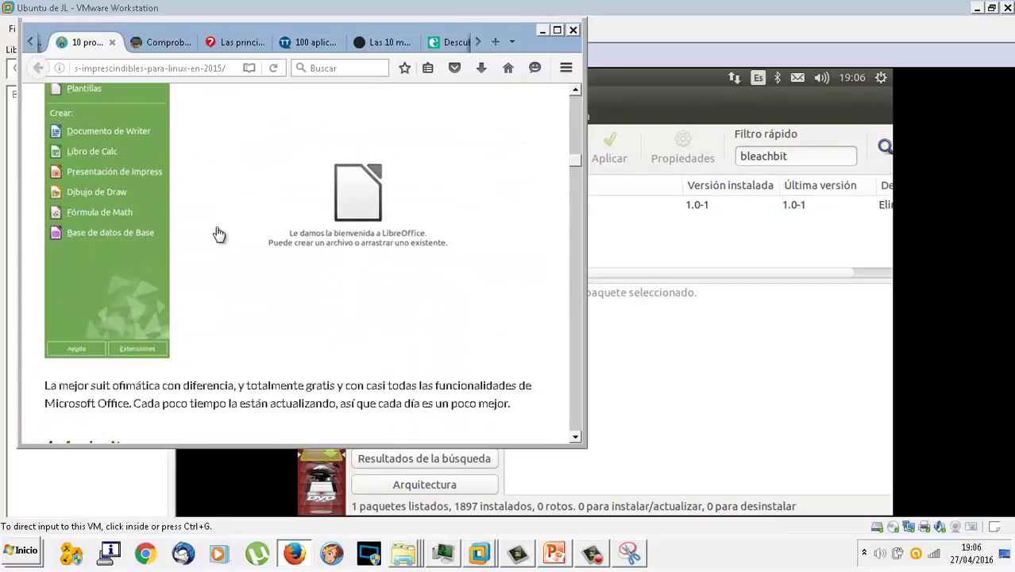
{"action": "scroll", "coordinate": [219, 234], "scroll_direction": "down", "scroll_amount": 10}
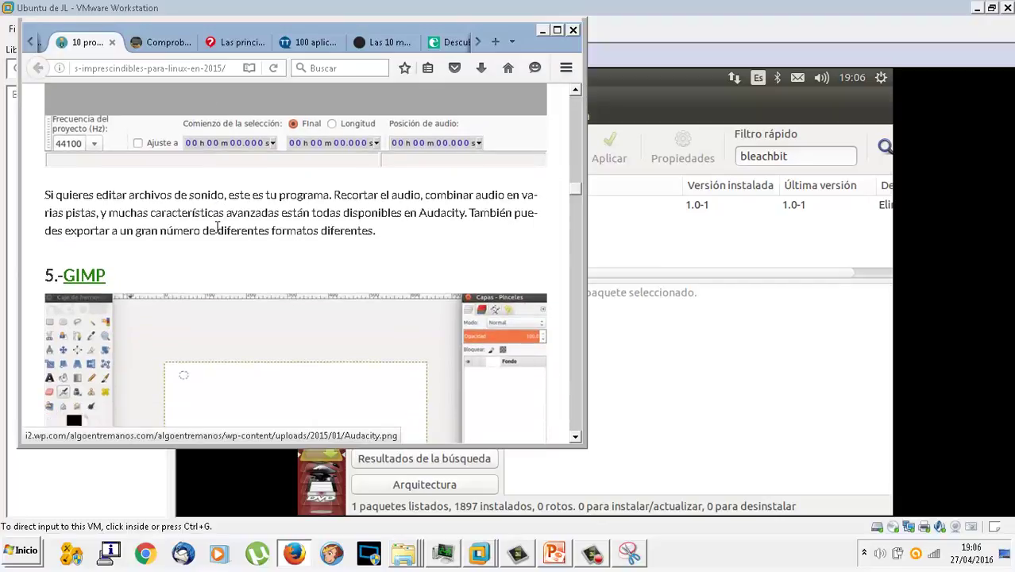
{"action": "scroll", "coordinate": [219, 234], "scroll_direction": "down", "scroll_amount": 10}
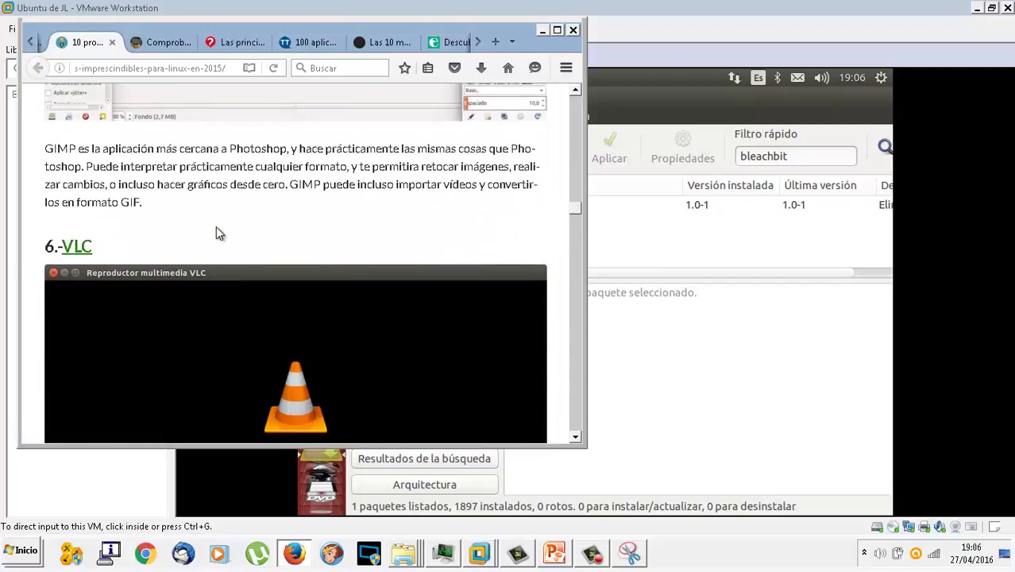
{"action": "scroll", "coordinate": [220, 234], "scroll_direction": "down", "scroll_amount": 5}
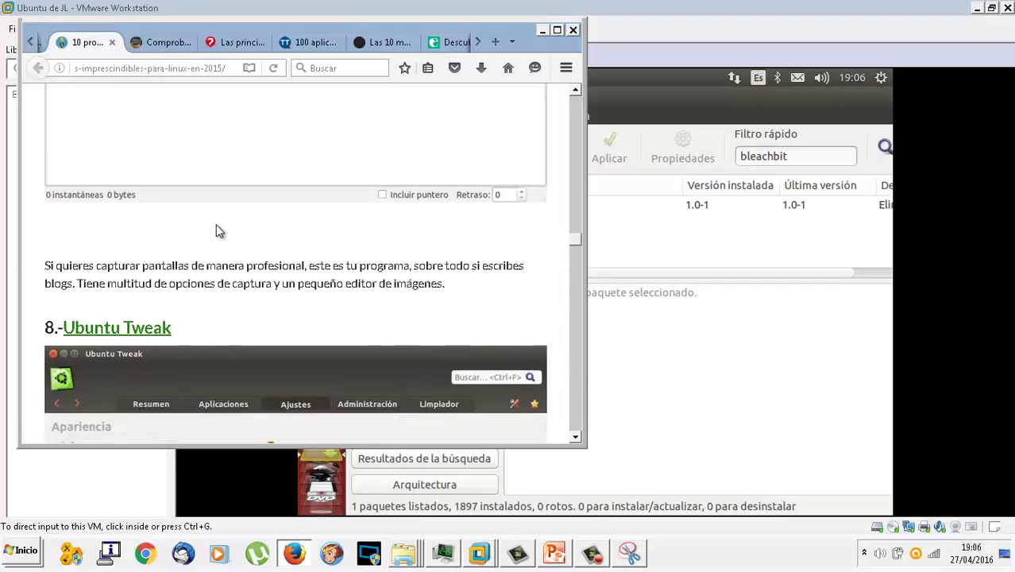
{"action": "scroll", "coordinate": [220, 231], "scroll_direction": "down", "scroll_amount": 3}
{"action": "scroll", "coordinate": [221, 232], "scroll_direction": "up", "scroll_amount": 2}
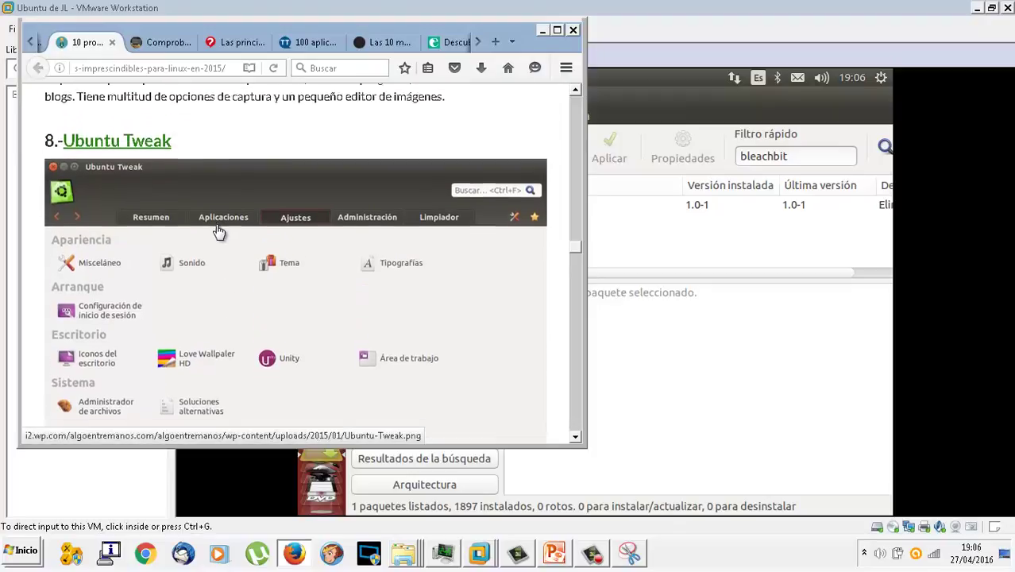
Return to Synaptic in the virtual machine and filter the packages by "ubuntu tweak"
{"action": "left_click", "coordinate": [760, 167]}
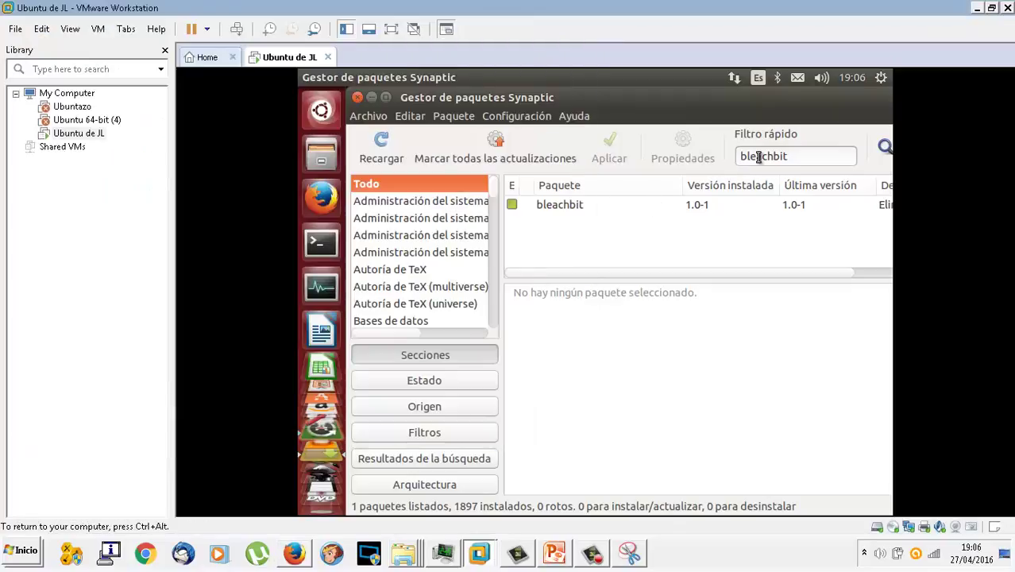
{"action": "double_click", "coordinate": [795, 156]}
{"action": "type", "text": "ubuntu te"}
{"action": "type", "text": "eak"}
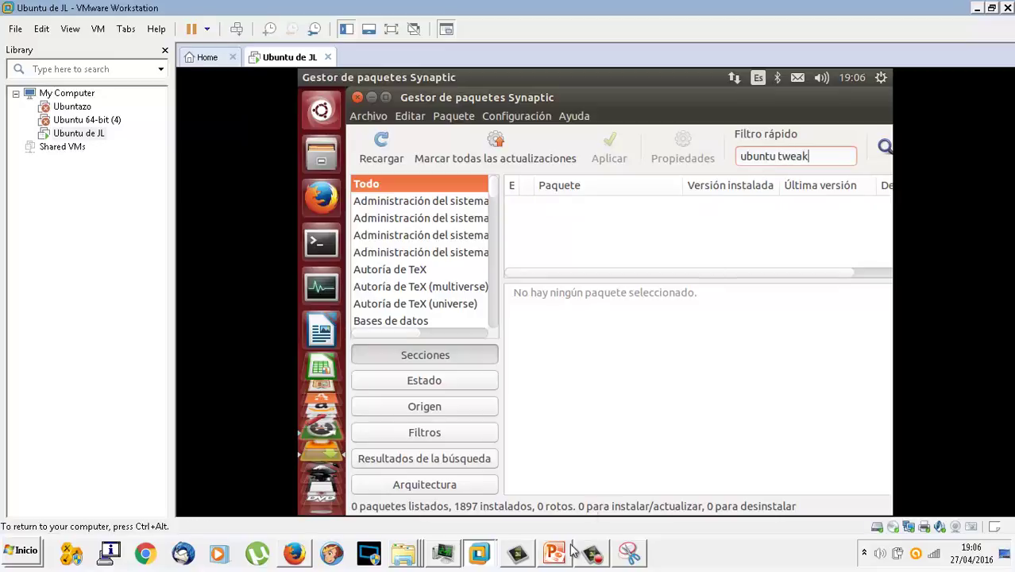
Go back to the article in Firefox and read the Ubuntu Tweak, Synaptic and Chromium entries
{"action": "mouse_move", "coordinate": [568, 556]}
{"action": "left_click", "coordinate": [294, 553]}
{"action": "scroll", "coordinate": [242, 262], "scroll_direction": "down", "scroll_amount": 4}
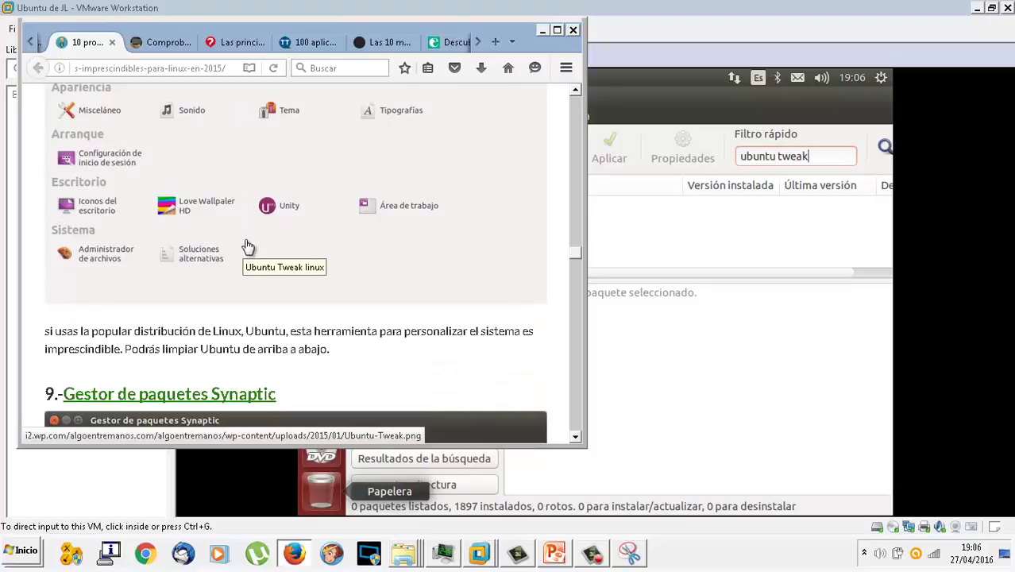
{"action": "scroll", "coordinate": [247, 246], "scroll_direction": "up", "scroll_amount": 3}
{"action": "scroll", "coordinate": [247, 246], "scroll_direction": "down", "scroll_amount": 15}
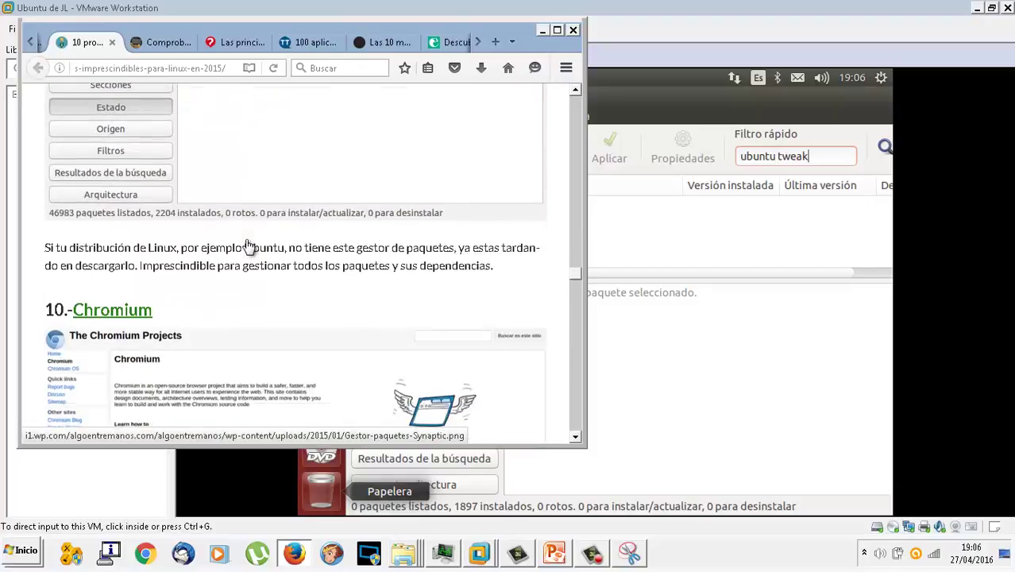
{"action": "scroll", "coordinate": [247, 246], "scroll_direction": "up", "scroll_amount": 10}
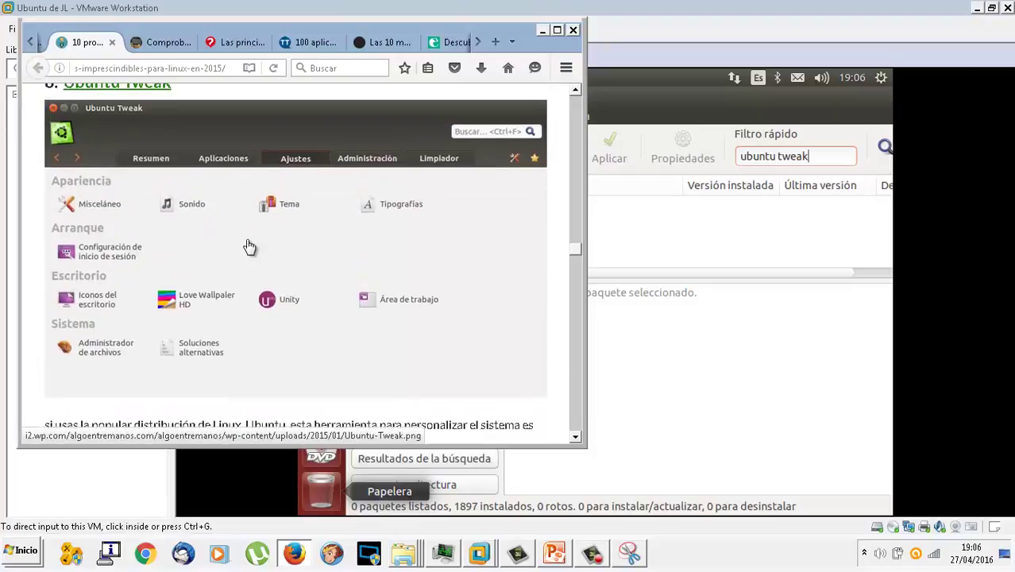
Return to Synaptic and reload the package information from the repositories, expanding the individual files of the download
{"action": "left_click", "coordinate": [704, 107]}
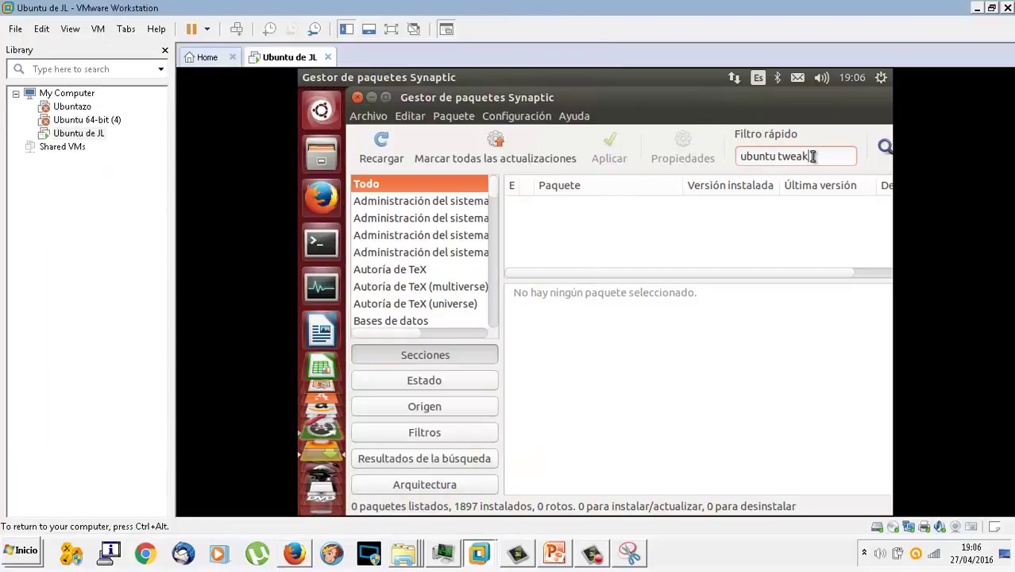
{"action": "left_click_drag", "start_coordinate": [822, 155], "coordinate": [714, 156]}
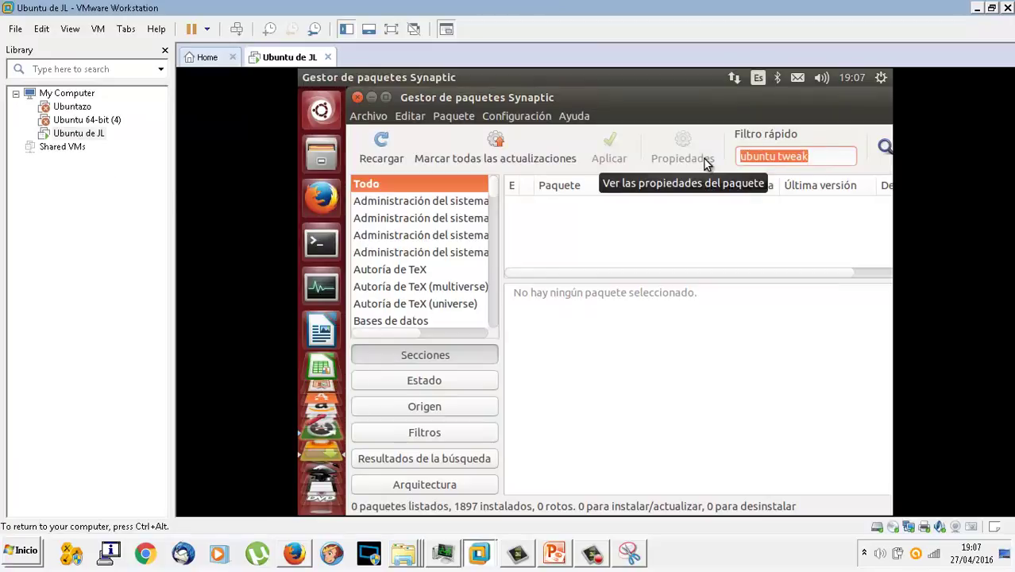
{"action": "left_click", "coordinate": [381, 148]}
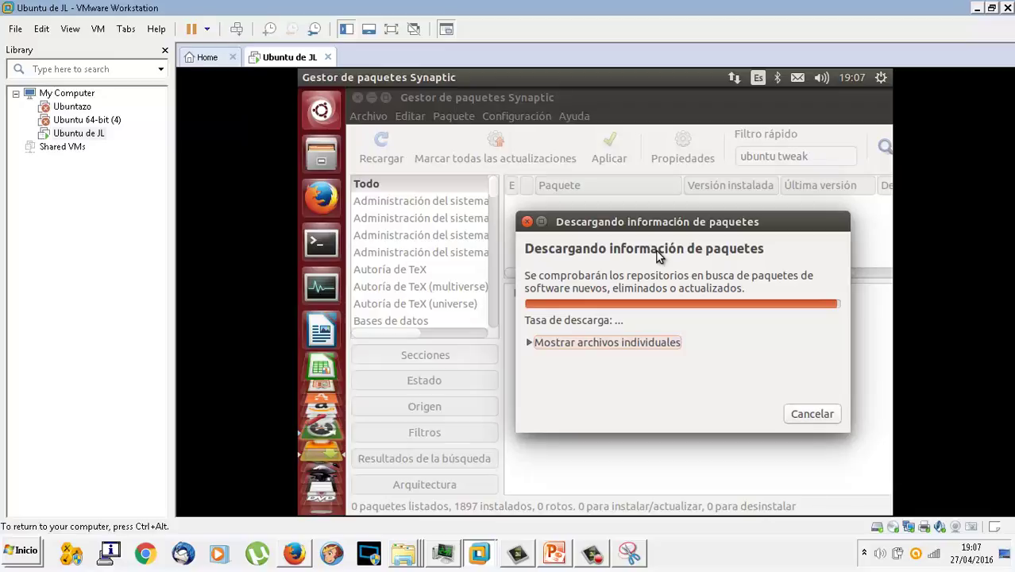
{"action": "left_click", "coordinate": [529, 342]}
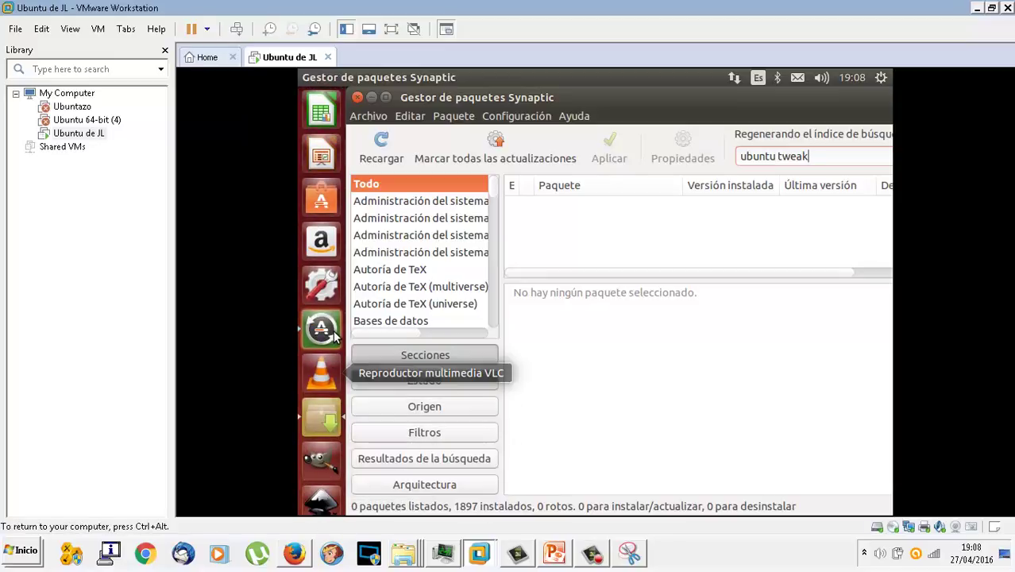
Open the Ubuntu Software Center, browse to the Accesorios category, and select Shutter
{"action": "left_click", "coordinate": [324, 202]}
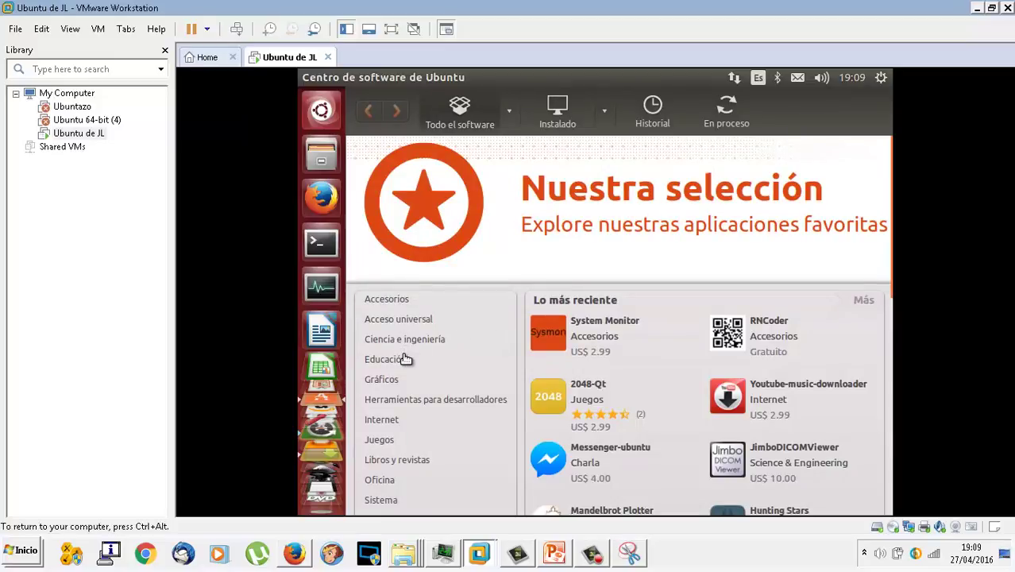
{"action": "scroll", "coordinate": [411, 389], "scroll_direction": "down", "scroll_amount": 1}
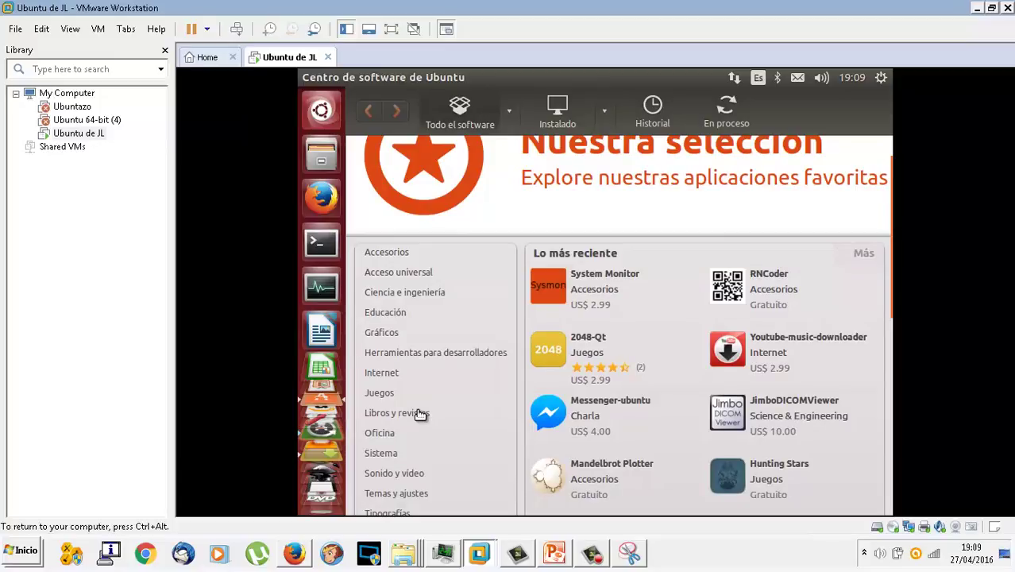
{"action": "scroll", "coordinate": [420, 415], "scroll_direction": "down", "scroll_amount": 2}
{"action": "scroll", "coordinate": [421, 415], "scroll_direction": "up", "scroll_amount": 3}
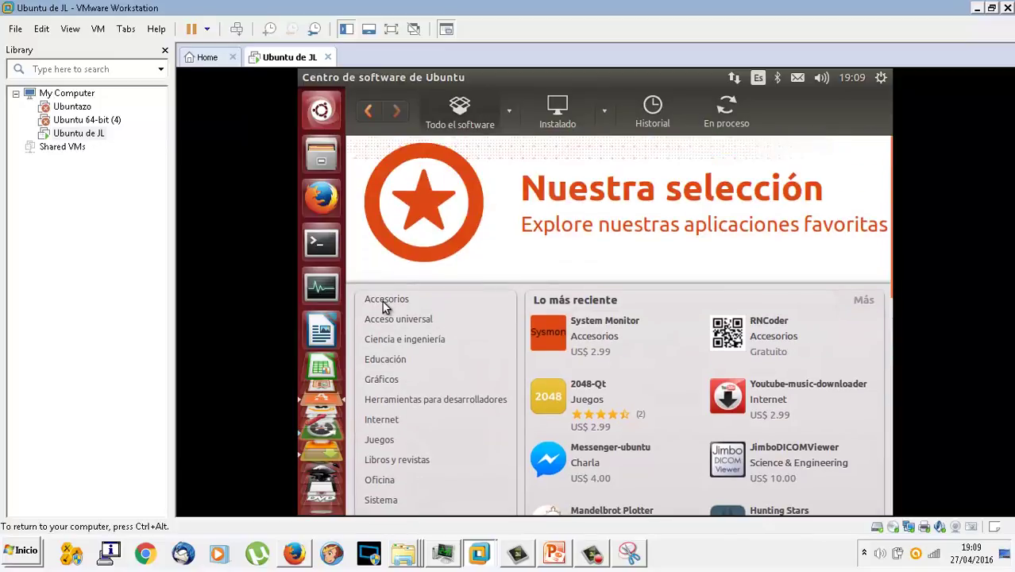
{"action": "left_click", "coordinate": [385, 301]}
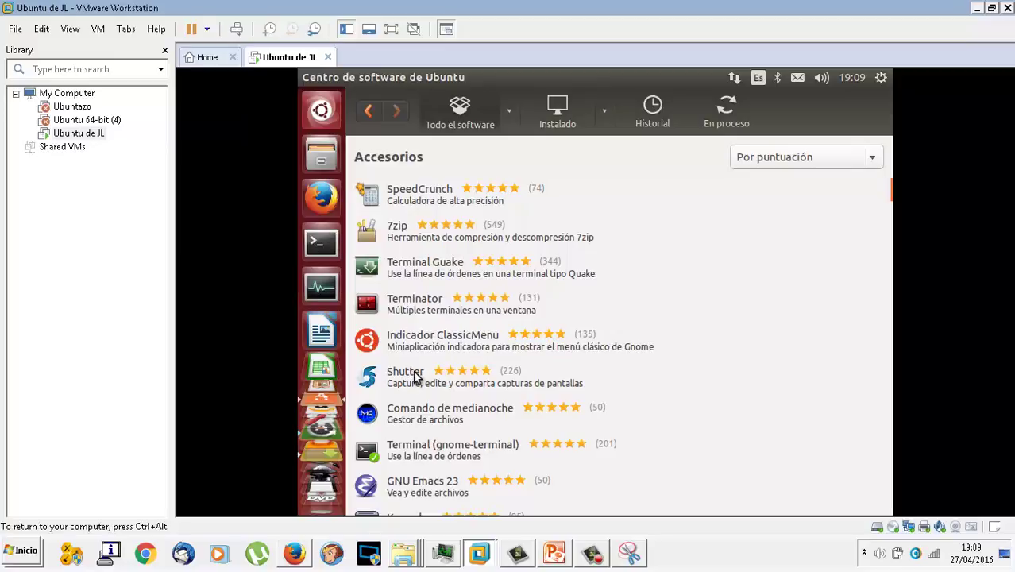
{"action": "scroll", "coordinate": [414, 375], "scroll_direction": "down", "scroll_amount": 1}
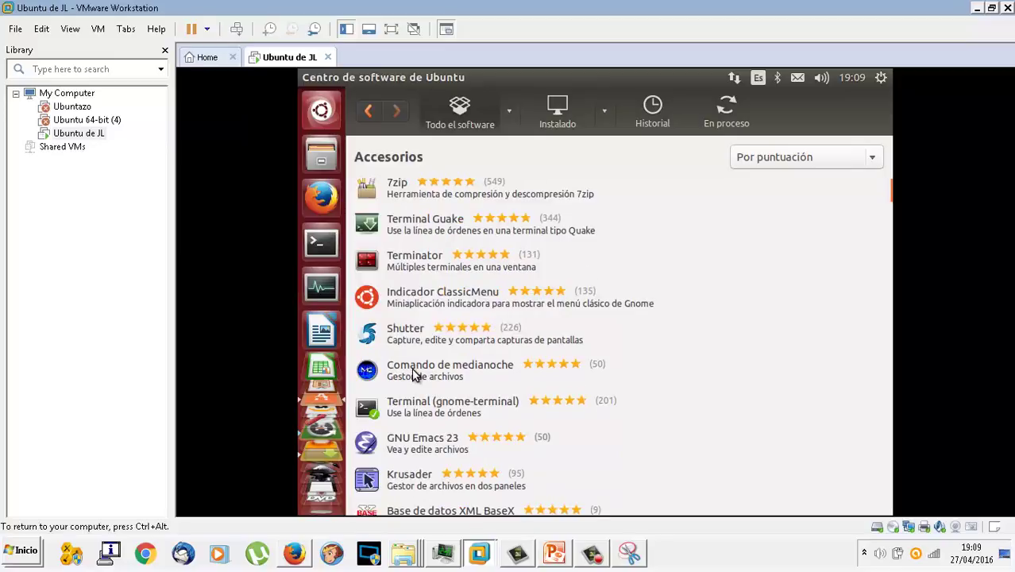
{"action": "left_click", "coordinate": [407, 334]}
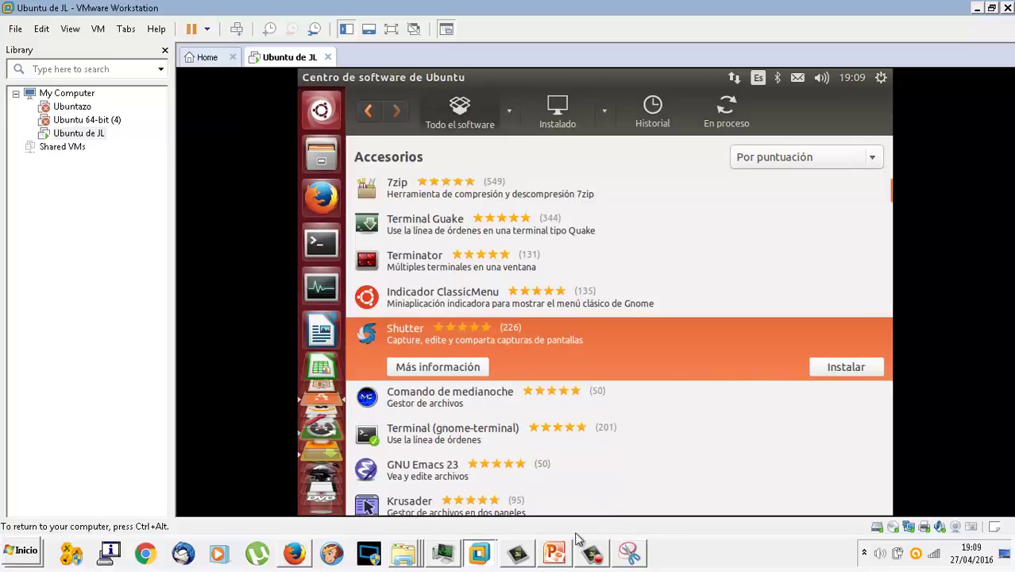
Switch to PowerPoint and duplicate slide 3
{"action": "left_click", "coordinate": [554, 554]}
{"action": "right_click", "coordinate": [108, 397]}
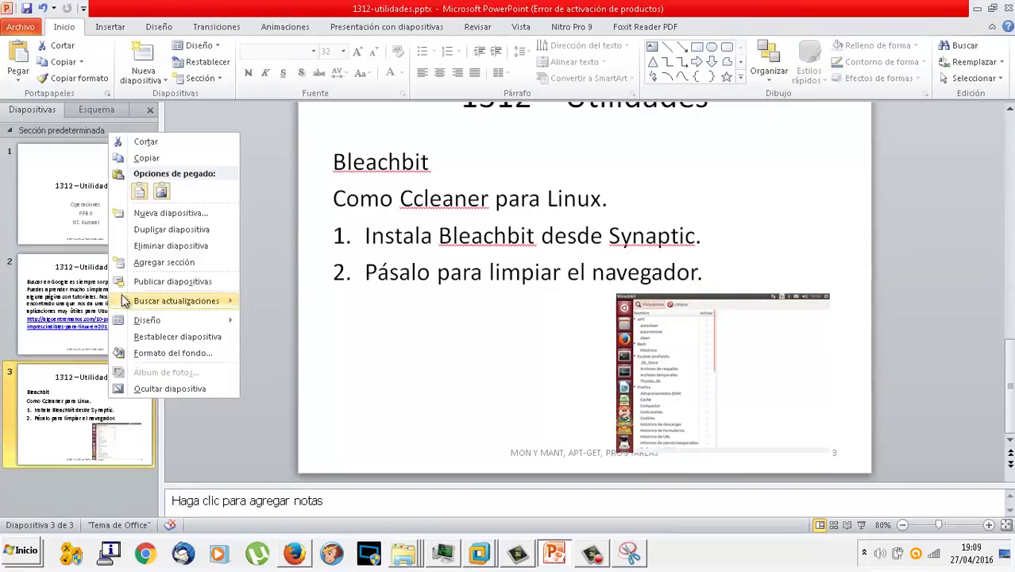
{"action": "left_click", "coordinate": [84, 381]}
{"action": "right_click", "coordinate": [79, 389]}
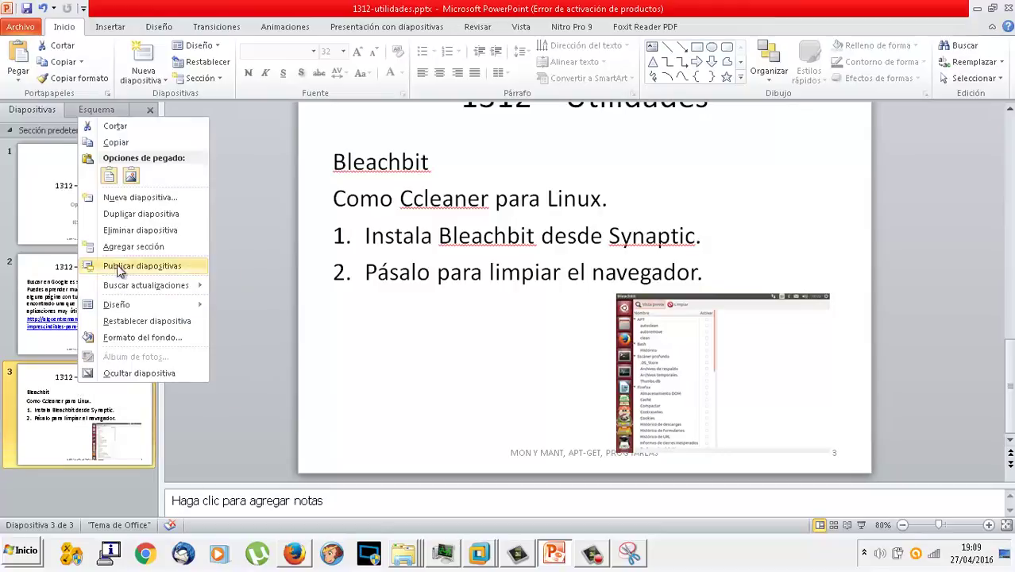
{"action": "left_click", "coordinate": [171, 211]}
On slide 4, replace the heading "Bleachbit" with "Shutter" and "Ccleaner" in the line below with "Recortes"
{"action": "double_click", "coordinate": [427, 162]}
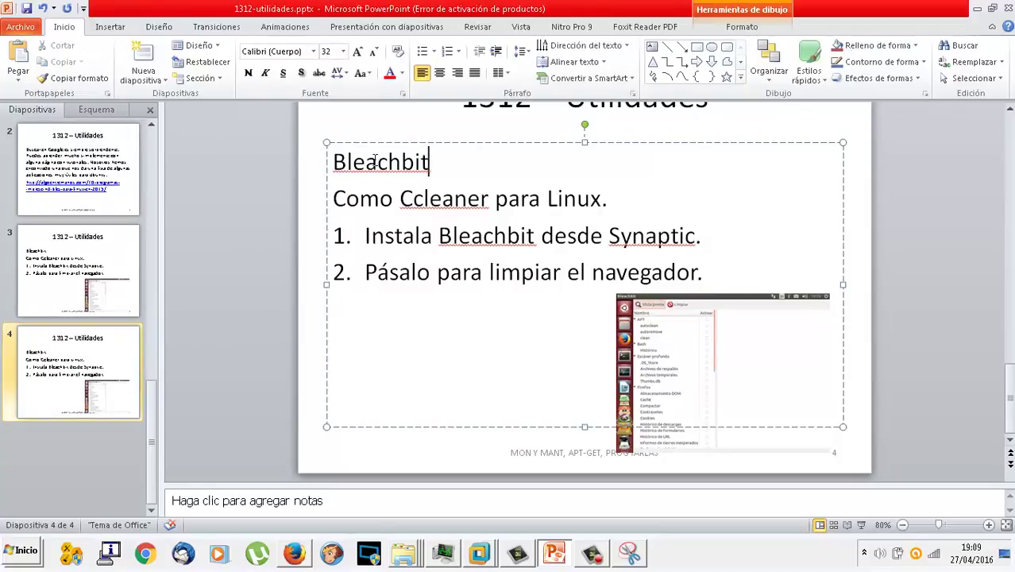
{"action": "type", "text": "Shutter"}
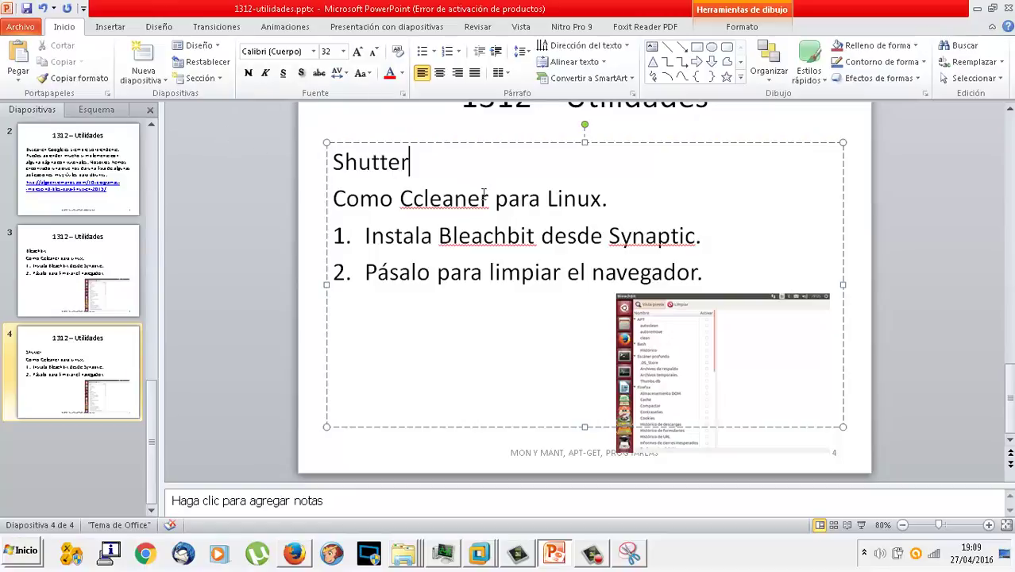
{"action": "left_click_drag", "start_coordinate": [489, 198], "coordinate": [395, 198]}
{"action": "type", "text": "R"}
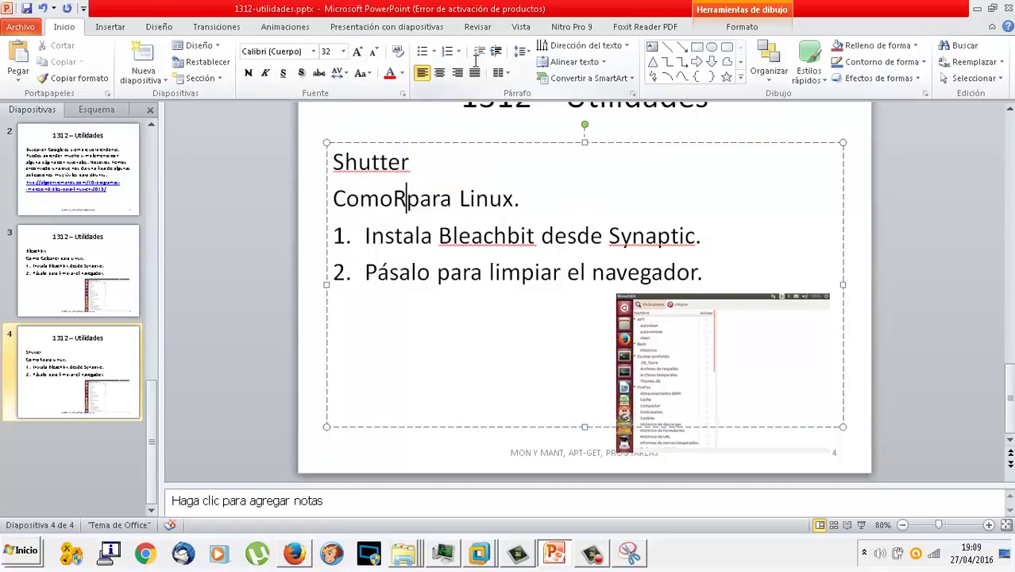
{"action": "key", "text": "BackSpace"}
{"action": "type", "text": "Recoir"}
{"action": "key", "text": "BackSpace"}
{"action": "key", "text": "BackSpace"}
{"action": "type", "text": "rtes"}
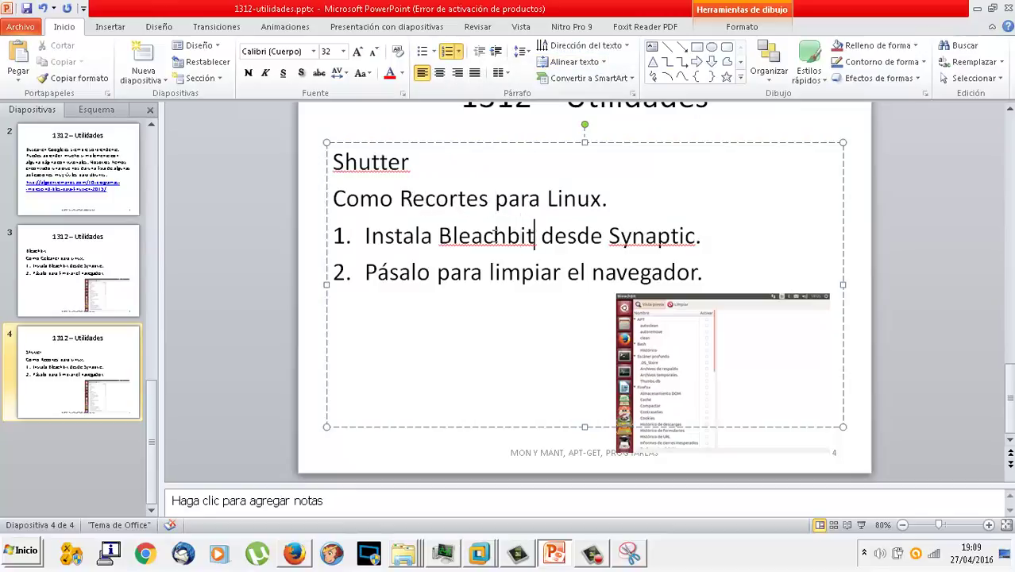
Replace "Bleachbit" with "Shutter" in the first numbered item of slide 4
{"action": "left_click_drag", "start_coordinate": [534, 235], "coordinate": [439, 235]}
{"action": "type", "text": "Shutter"}
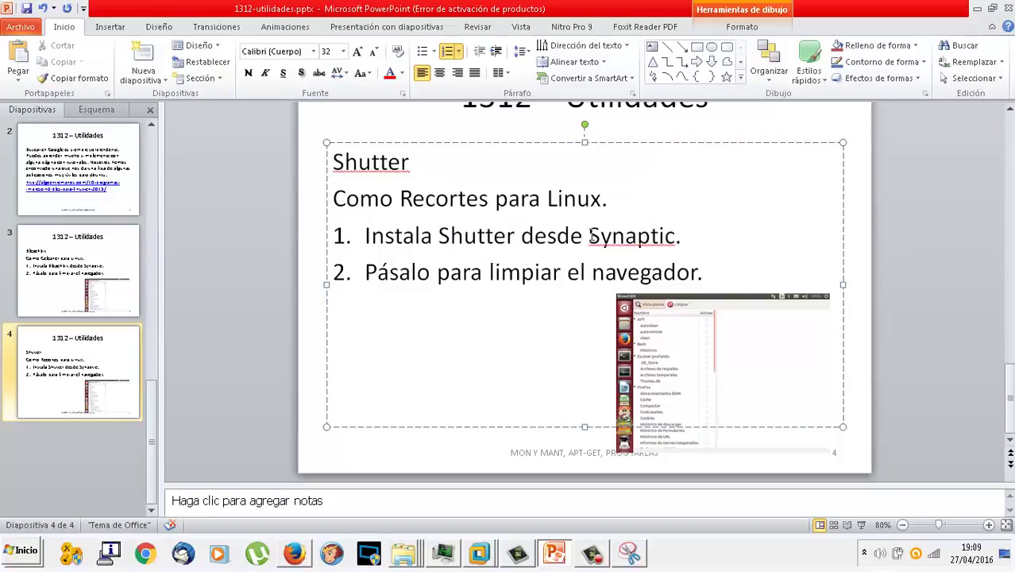
{"action": "mouse_move", "coordinate": [479, 553]}
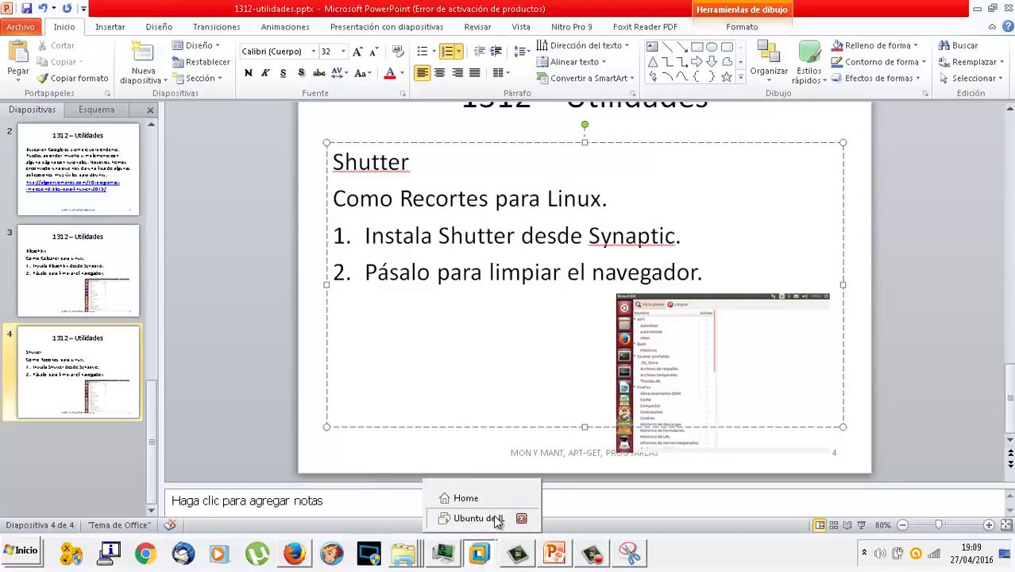
Switch to the Ubuntu virtual machine in VMware and enter the account password to authorize installing Shutter
{"action": "left_click", "coordinate": [494, 515]}
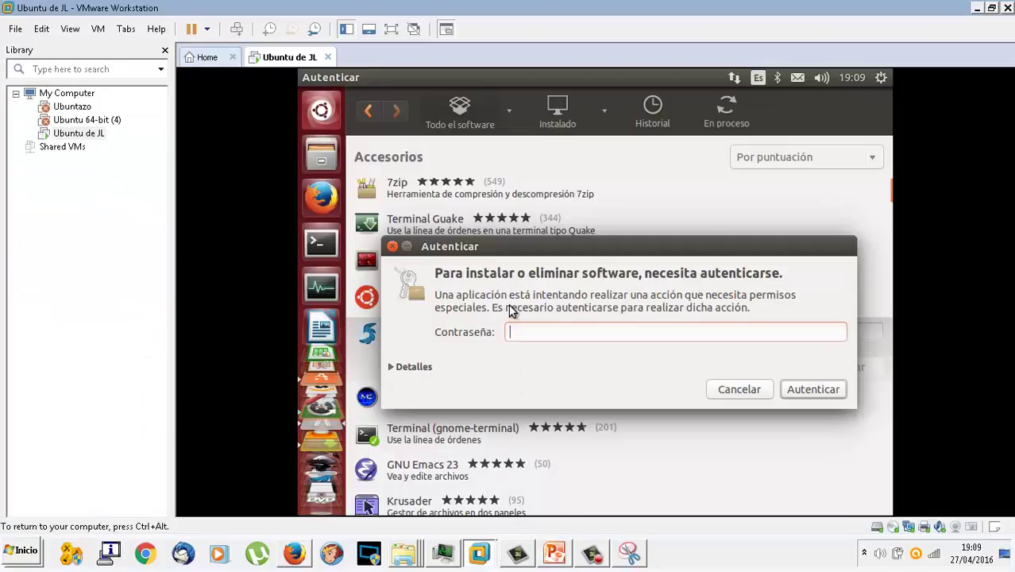
{"action": "type", "text": "••"}
{"action": "key", "text": "Return"}
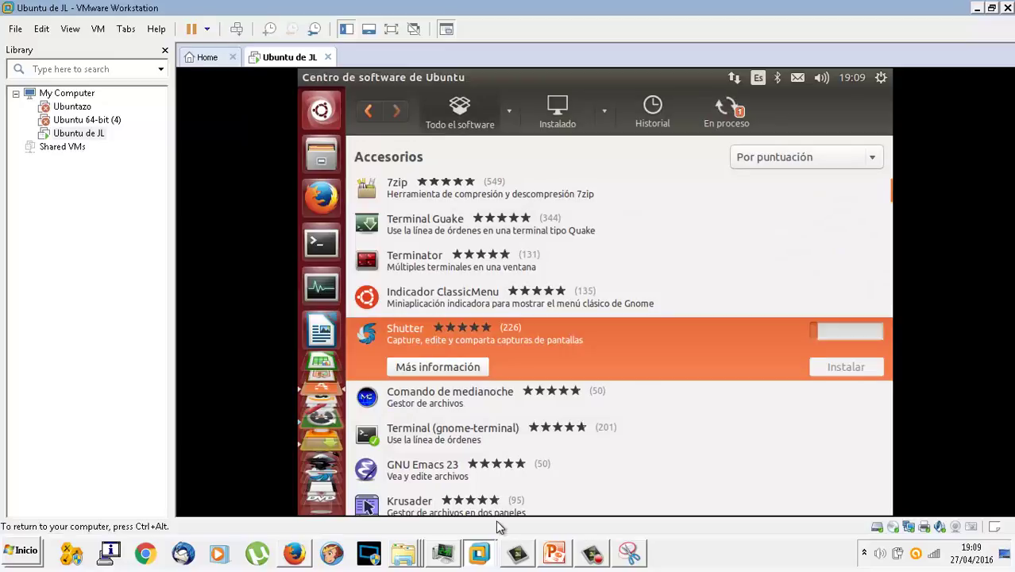
Switch to PowerPoint and, in slide 4's first numbered item, replace "Synaptic" with "el Centro de software de Ubuntu, en Accesorios."
{"action": "left_click", "coordinate": [554, 553]}
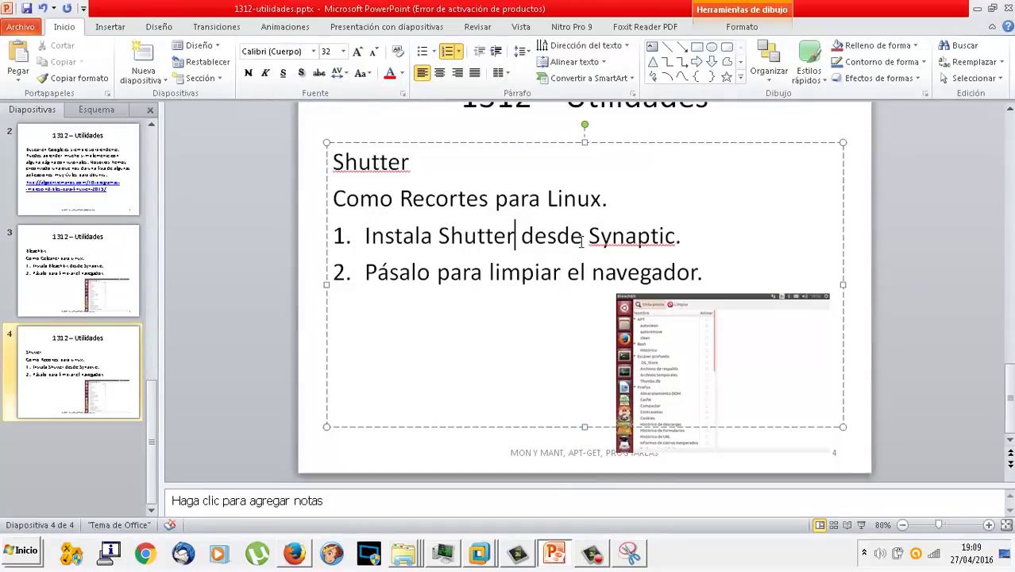
{"action": "left_click_drag", "start_coordinate": [588, 238], "coordinate": [736, 238]}
{"action": "type", "text": "el Centor"}
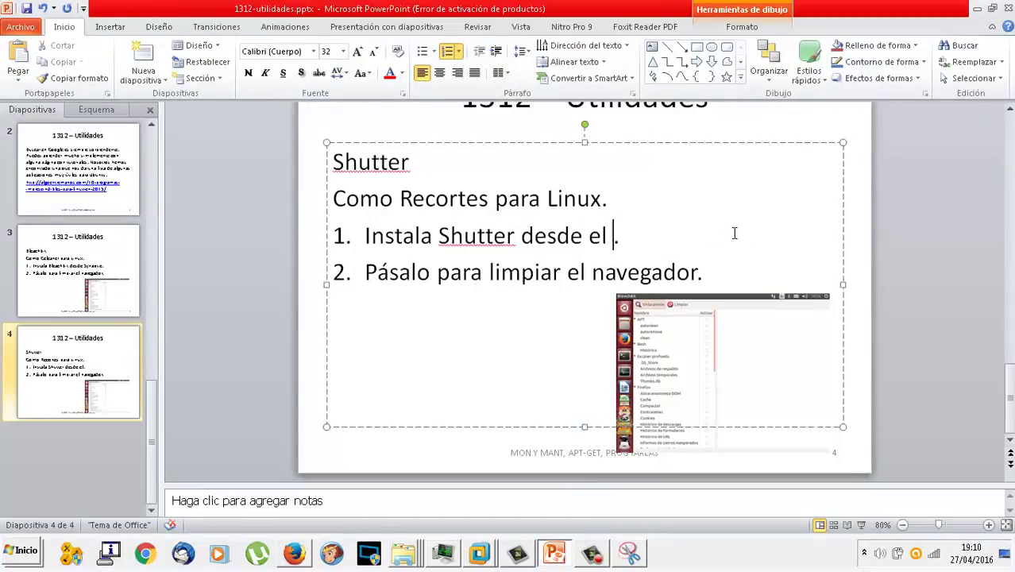
{"action": "key", "text": "BackSpace"}
{"action": "key", "text": "BackSpace"}
{"action": "type", "text": "ro de software de u"}
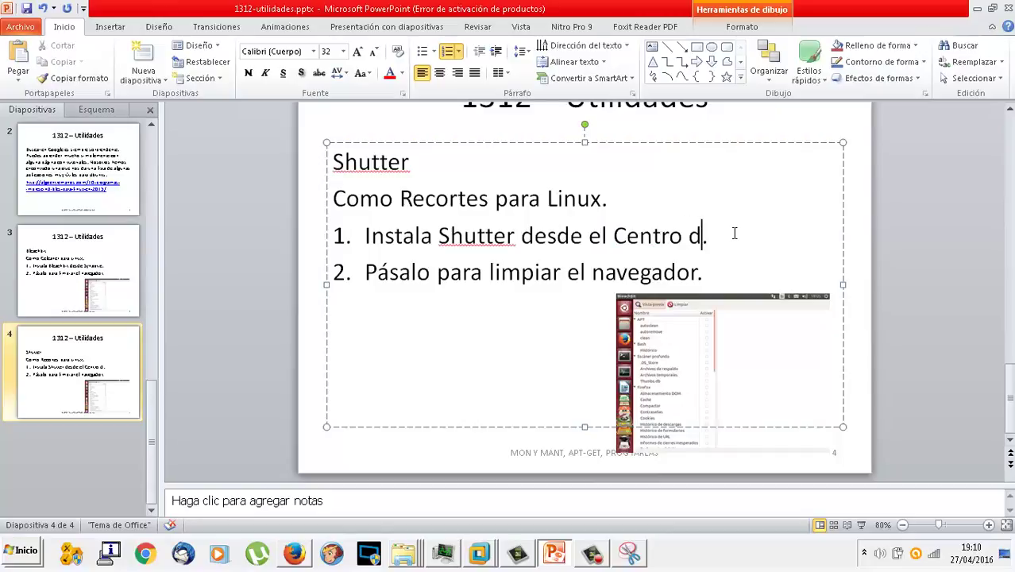
{"action": "type", "text": "buntu"}
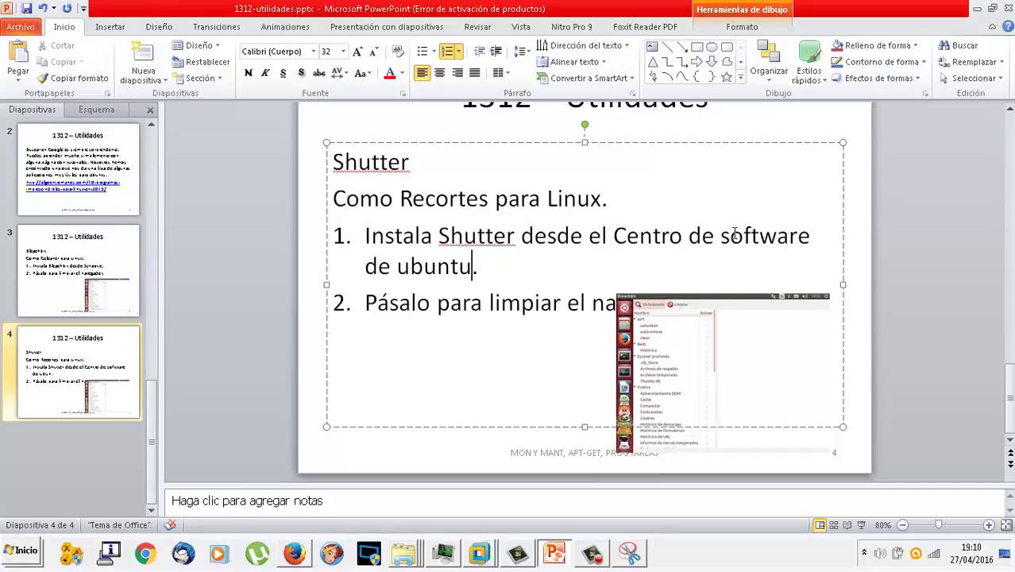
{"action": "key", "text": "BackSpace"}
{"action": "key", "text": "BackSpace"}
{"action": "key", "text": "BackSpace"}
{"action": "key", "text": "BackSpace"}
{"action": "key", "text": "BackSpace"}
{"action": "key", "text": "BackSpace"}
{"action": "type", "text": "Ubuntu, en Acc"}
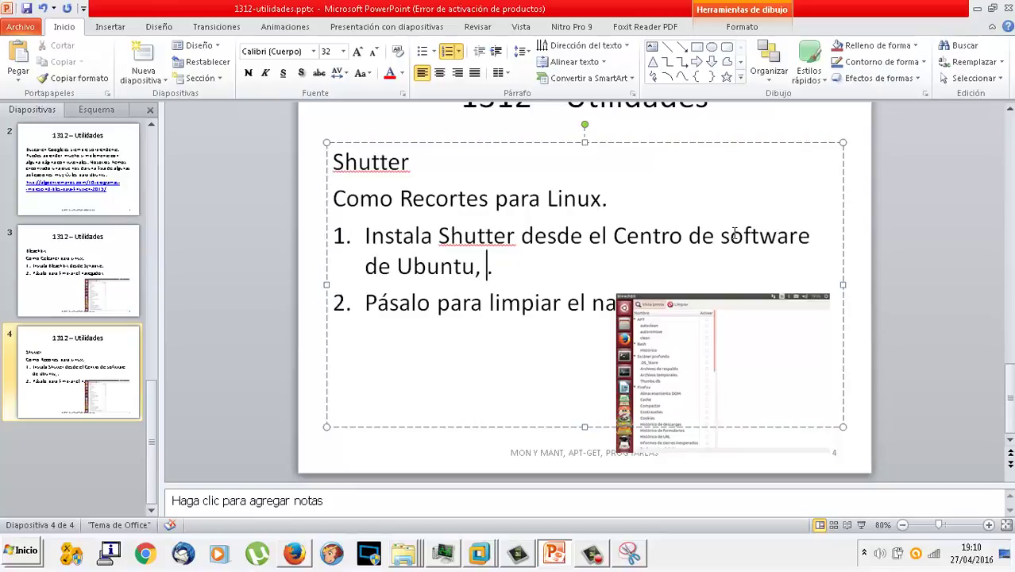
{"action": "type", "text": "esorios."}
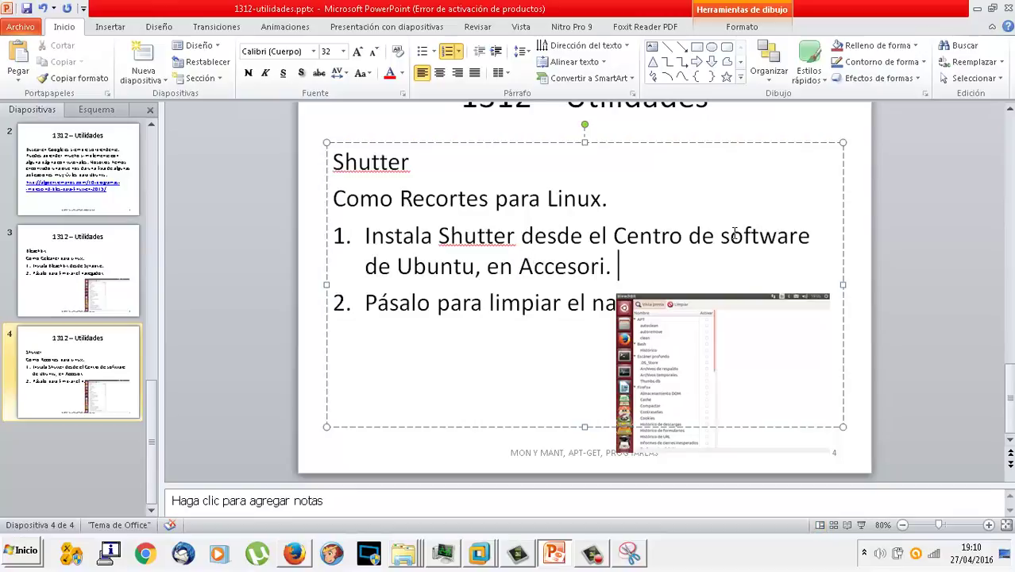
Rewrite slide 4's second numbered item as "Captura la pantalla y envíala al correo del profesor/a." and delete the BleachBit screenshot
{"action": "left_click_drag", "start_coordinate": [783, 334], "coordinate": [826, 353]}
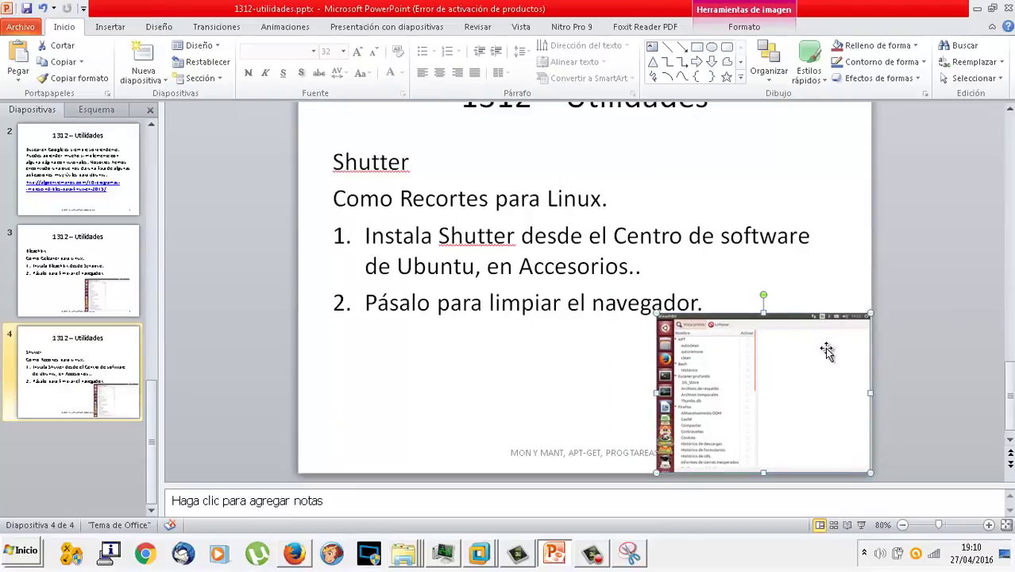
{"action": "left_click", "coordinate": [730, 302]}
{"action": "left_click_drag", "start_coordinate": [730, 302], "coordinate": [394, 301]}
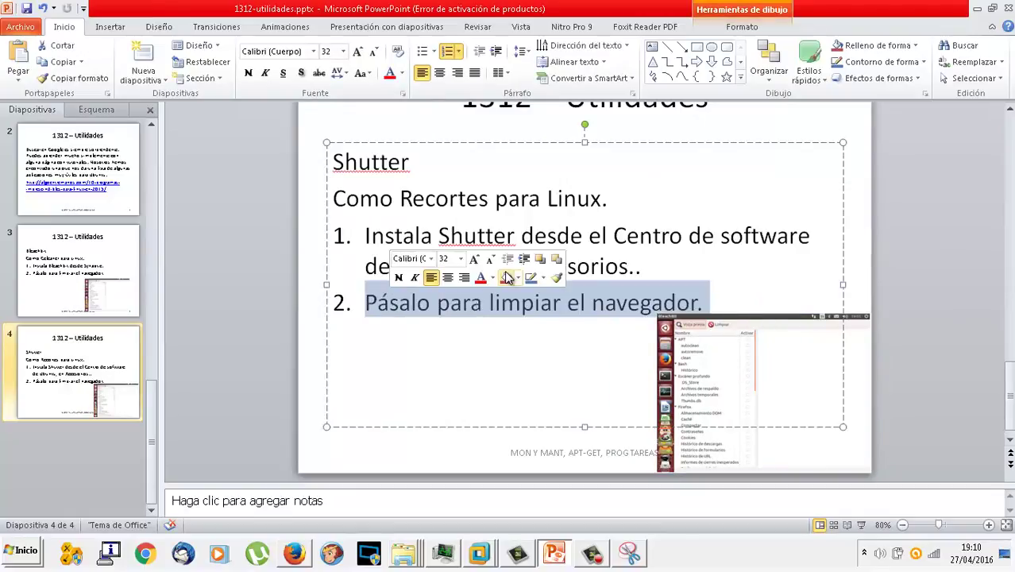
{"action": "type", "text": "Captura la pan"}
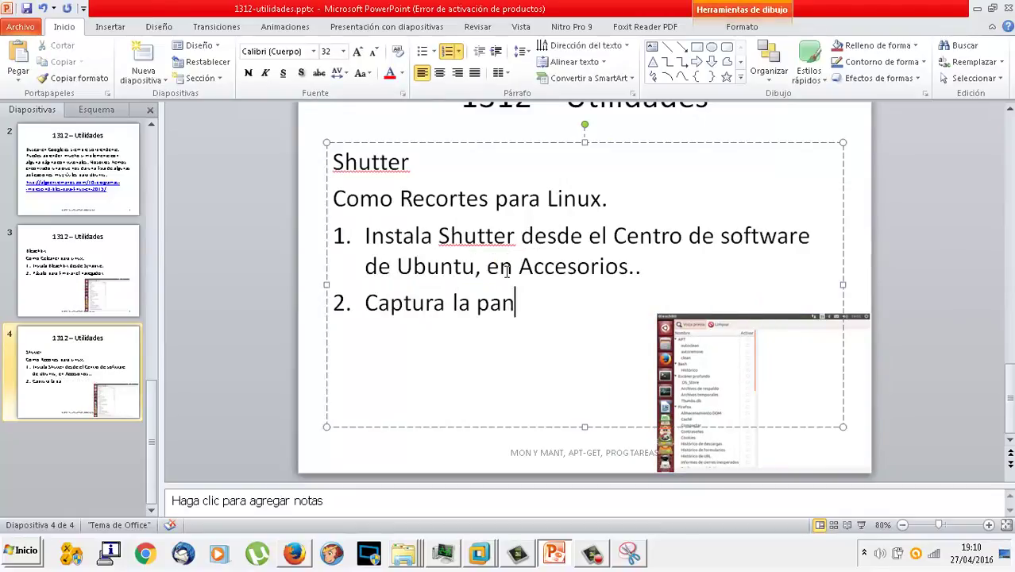
{"action": "type", "text": "talla y en´vial"}
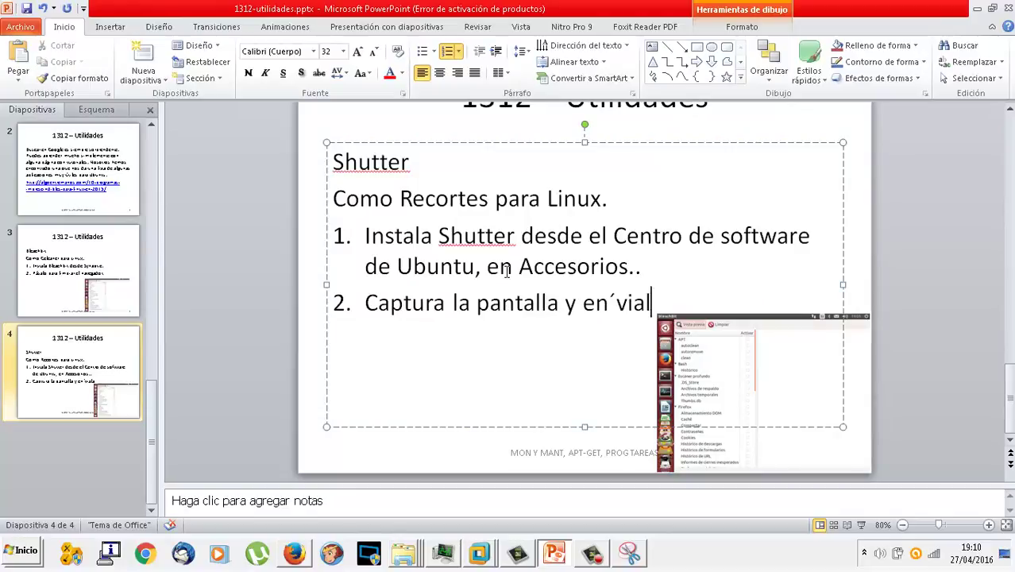
{"action": "key", "text": "BackSpace"}
{"action": "key", "text": "BackSpace"}
{"action": "key", "text": "BackSpace"}
{"action": "key", "text": "BackSpace"}
{"action": "key", "text": "BackSpace"}
{"action": "type", "text": "víala al "}
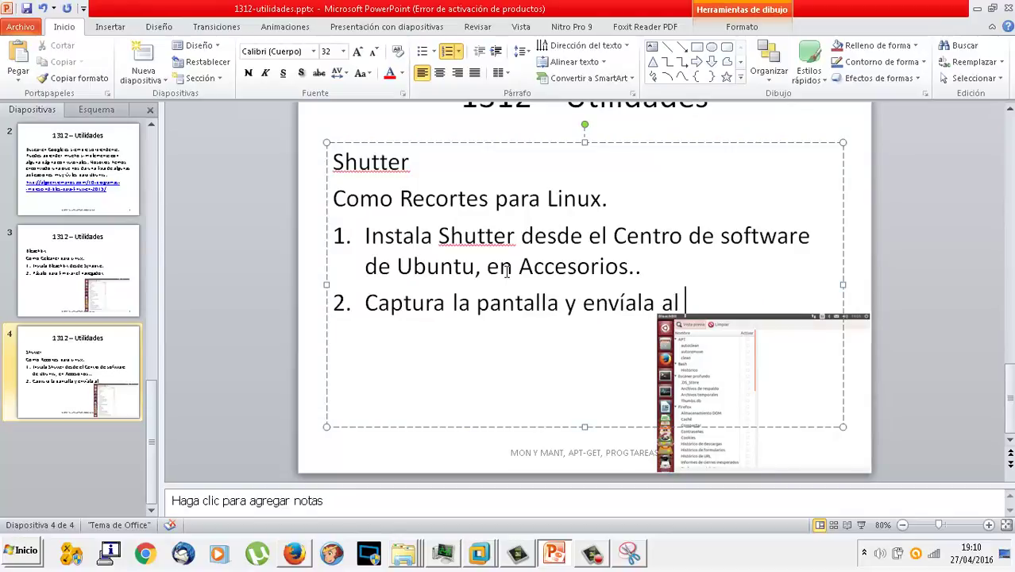
{"action": "type", "text": "correo del profesor/a."}
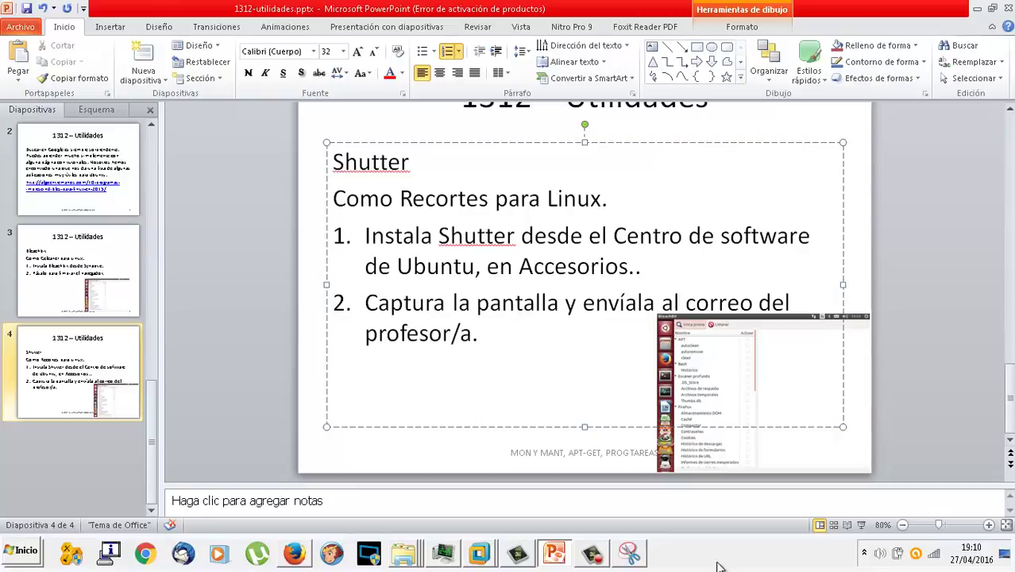
{"action": "left_click", "coordinate": [840, 470]}
{"action": "key", "text": "Delete"}
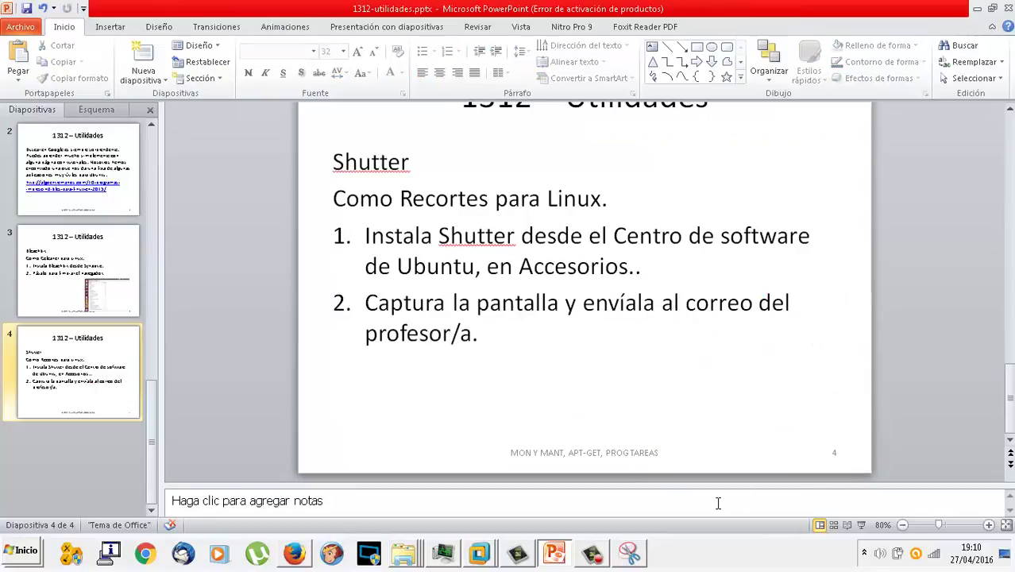
Change the slide footer text to "UTILIDADES" and apply it to all slides
{"action": "left_click", "coordinate": [619, 460]}
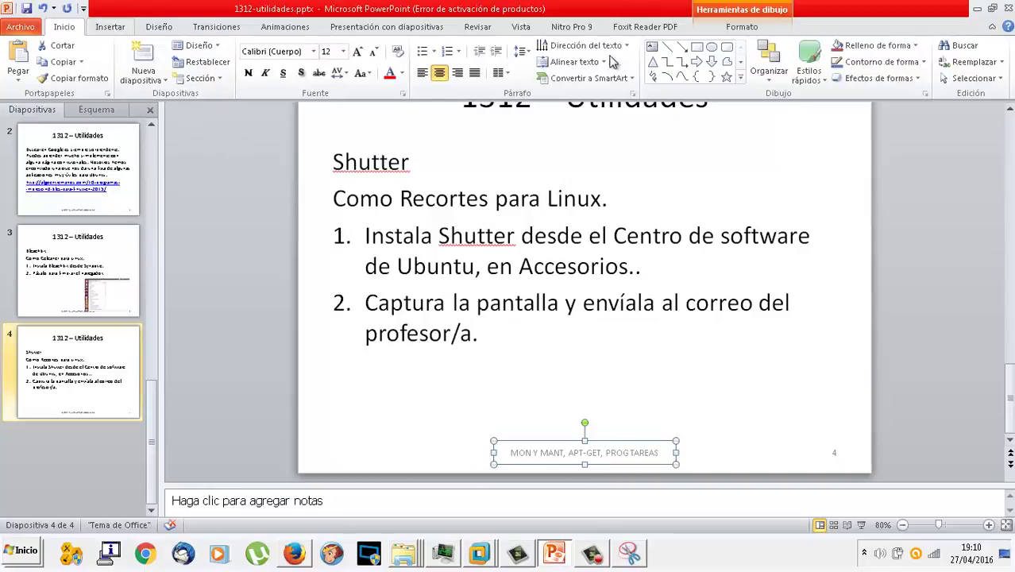
{"action": "left_click", "coordinate": [119, 28]}
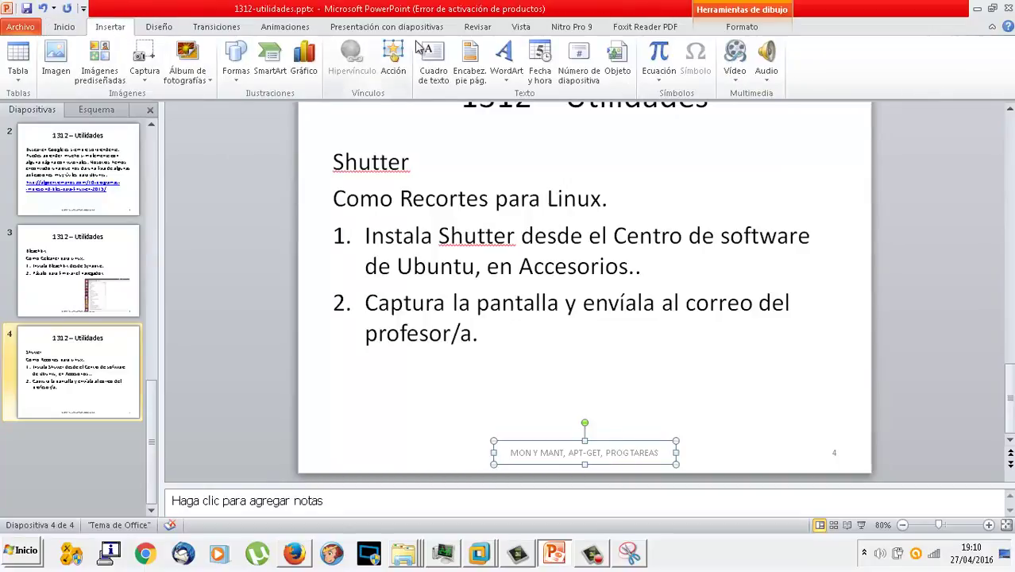
{"action": "left_click", "coordinate": [469, 62]}
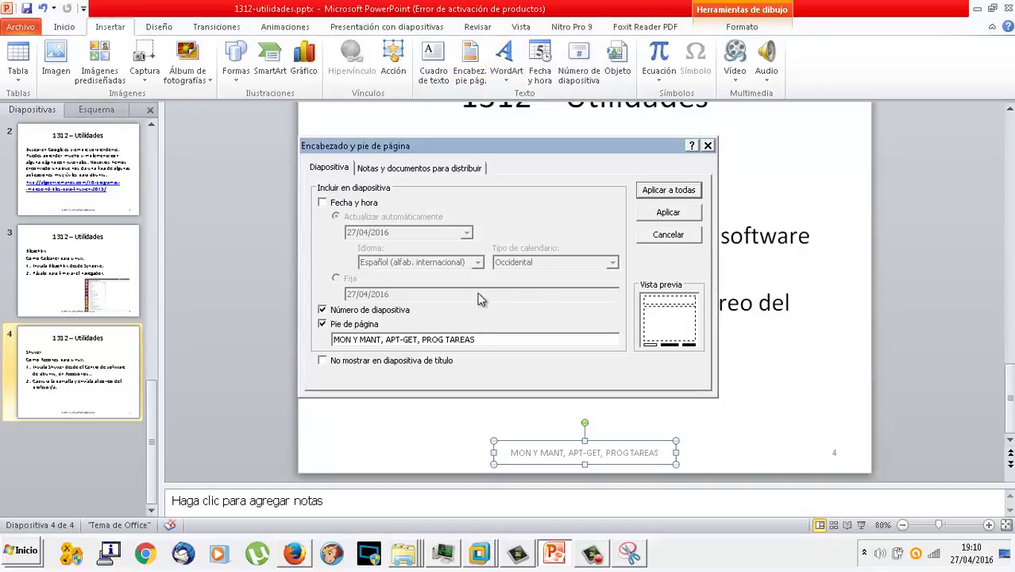
{"action": "left_click_drag", "start_coordinate": [480, 339], "coordinate": [256, 328]}
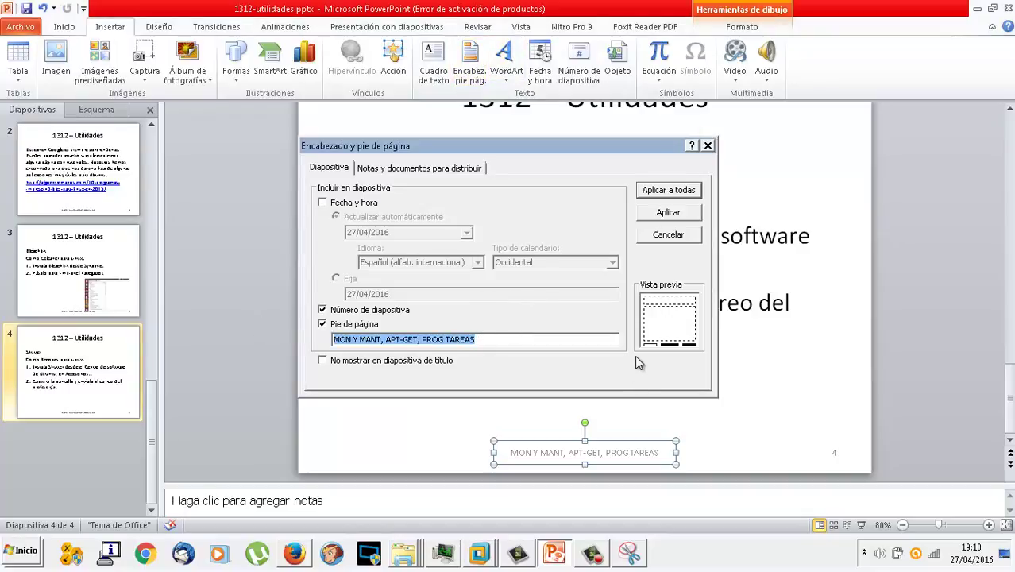
{"action": "type", "text": "UTILIDADES"}
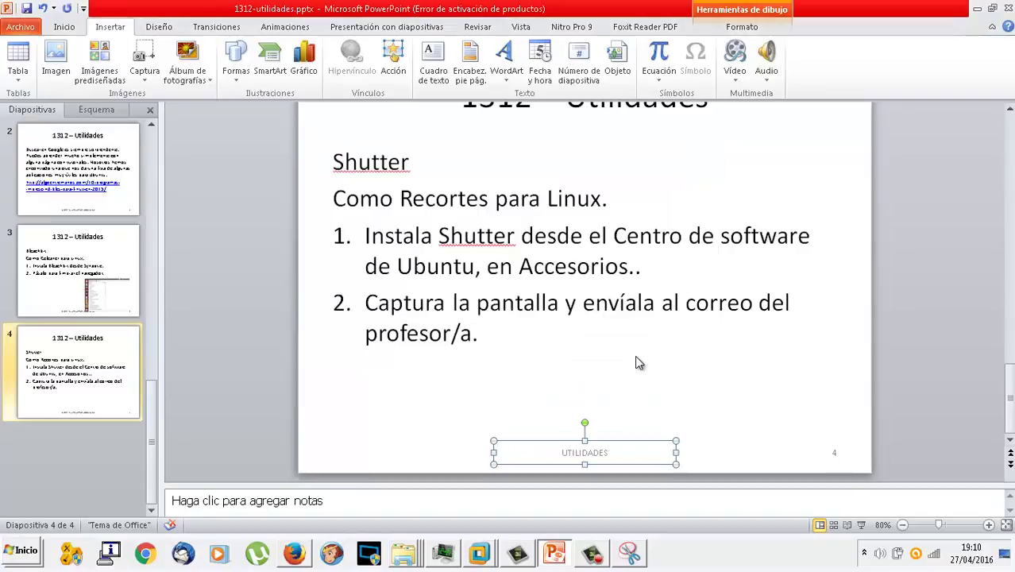
{"action": "key", "text": "Return"}
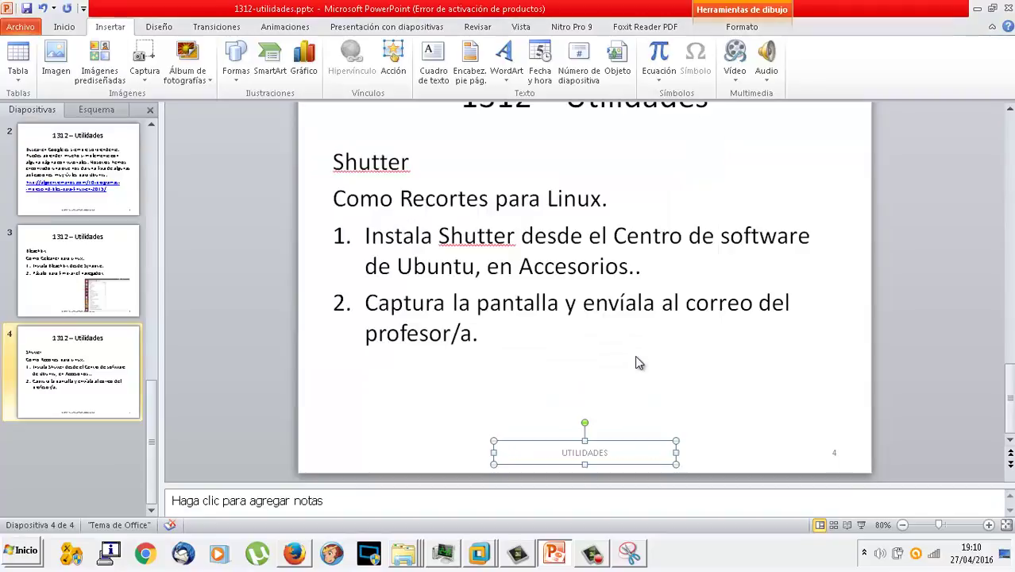
{"action": "left_click", "coordinate": [470, 64]}
{"action": "left_click", "coordinate": [694, 194]}
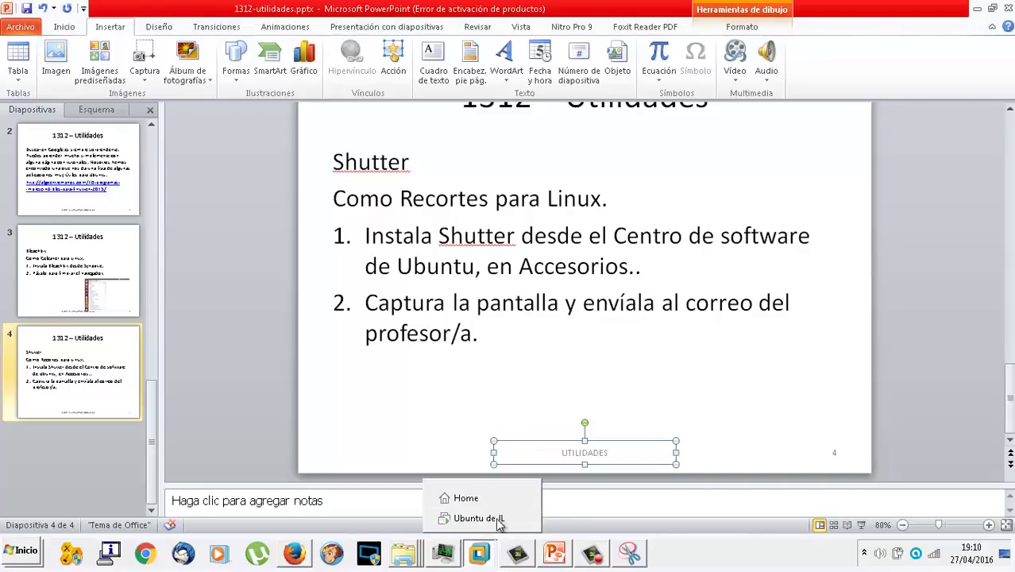
Switch back to the Ubuntu virtual machine, look through the Accesorios listing for other utilities, and check Shutter's installation progress
{"action": "mouse_move", "coordinate": [486, 556]}
{"action": "left_click", "coordinate": [478, 518]}
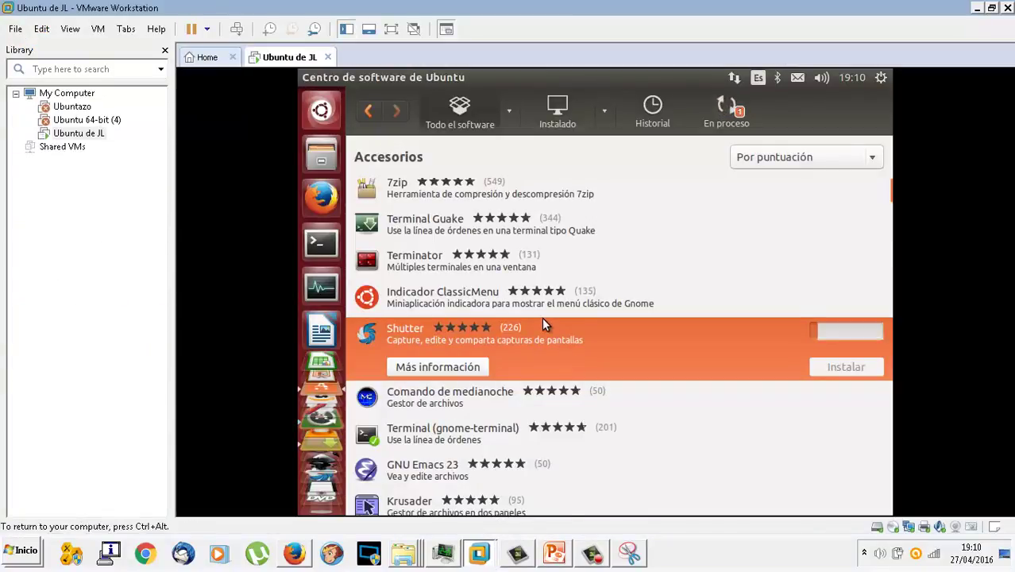
{"action": "scroll", "coordinate": [542, 317], "scroll_direction": "down", "scroll_amount": 1}
{"action": "scroll", "coordinate": [541, 317], "scroll_direction": "down", "scroll_amount": 1}
{"action": "scroll", "coordinate": [542, 316], "scroll_direction": "down", "scroll_amount": 2}
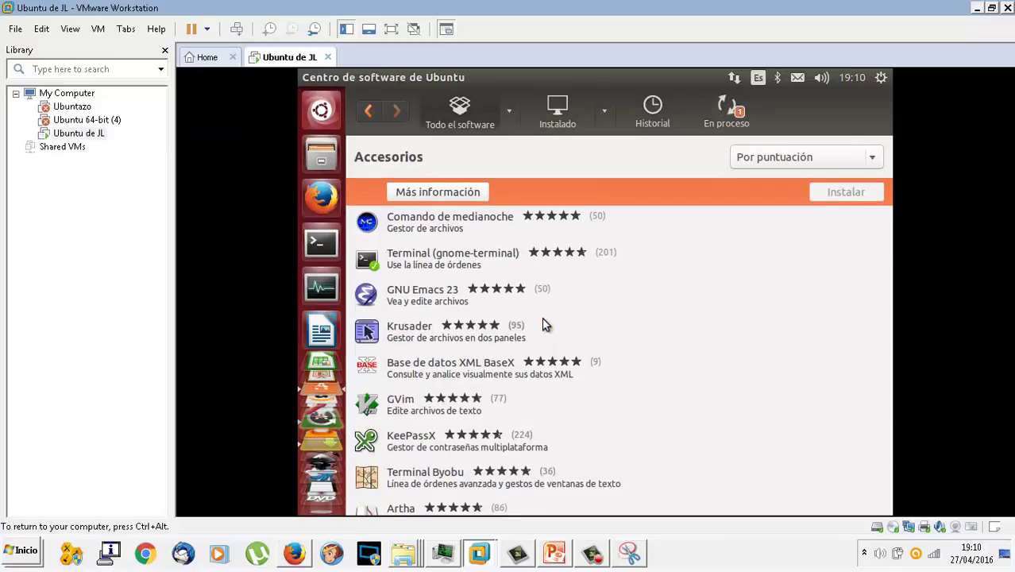
{"action": "left_click", "coordinate": [290, 554]}
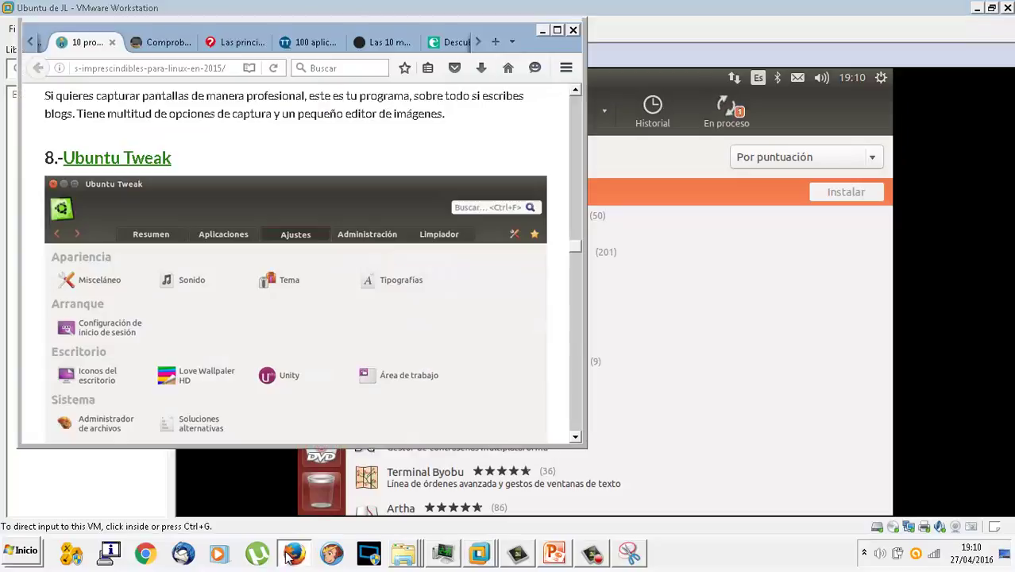
{"action": "left_click", "coordinate": [290, 554]}
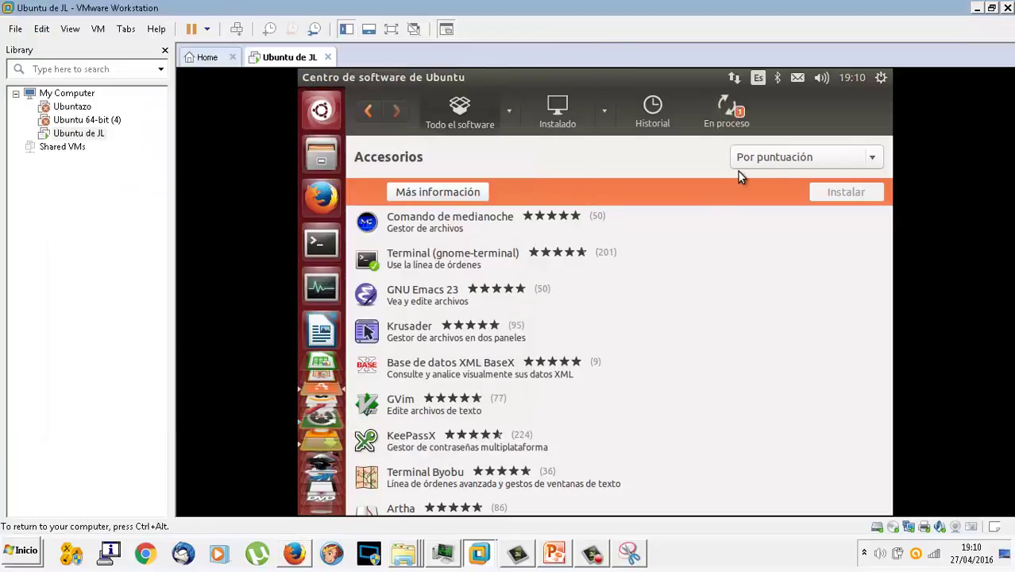
{"action": "scroll", "coordinate": [484, 266], "scroll_direction": "down", "scroll_amount": 3}
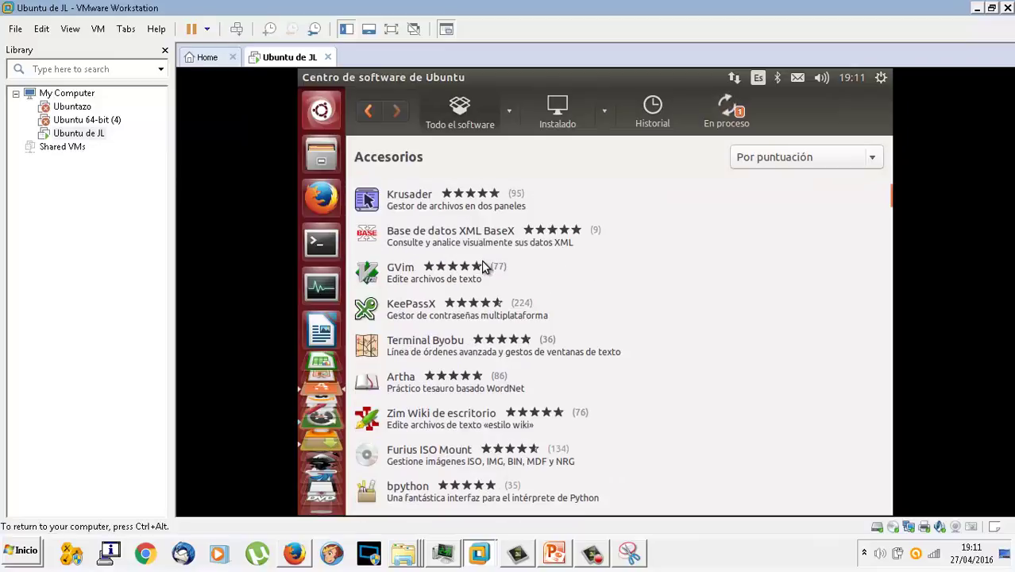
{"action": "scroll", "coordinate": [482, 261], "scroll_direction": "down", "scroll_amount": 1}
{"action": "scroll", "coordinate": [482, 261], "scroll_direction": "down", "scroll_amount": 2}
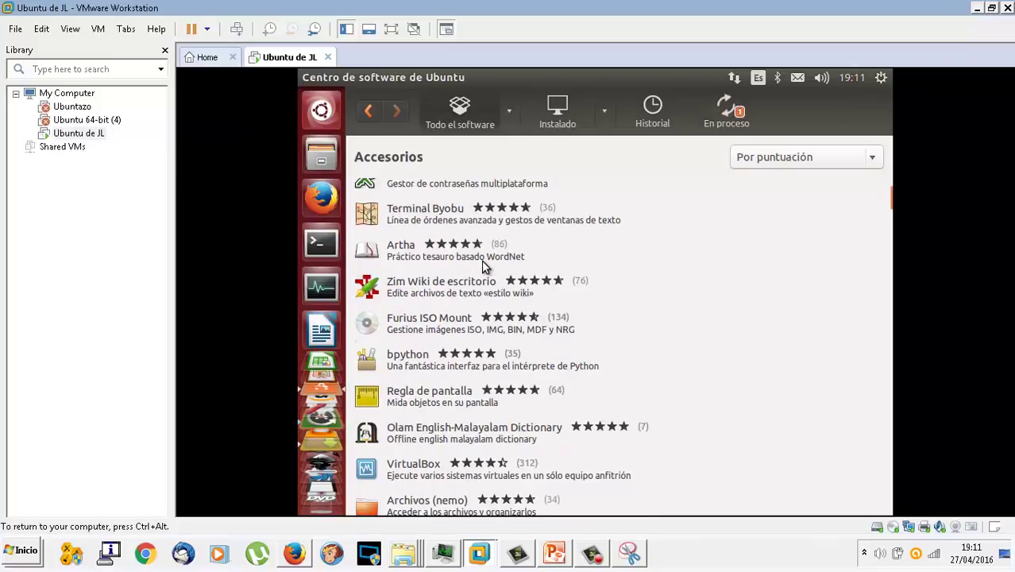
{"action": "scroll", "coordinate": [481, 260], "scroll_direction": "down", "scroll_amount": 5}
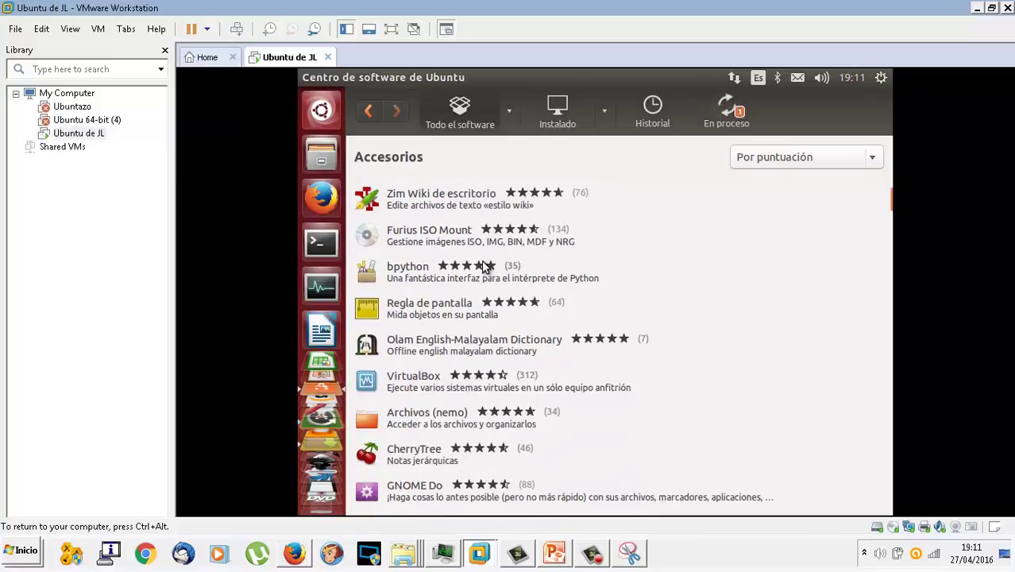
{"action": "scroll", "coordinate": [484, 266], "scroll_direction": "down", "scroll_amount": 2}
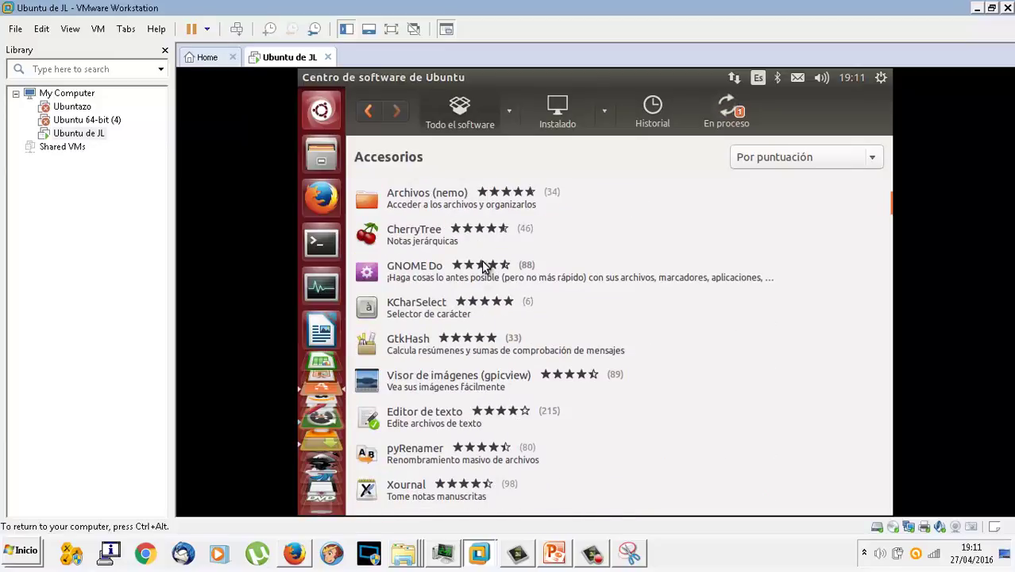
{"action": "scroll", "coordinate": [482, 262], "scroll_direction": "down", "scroll_amount": 2}
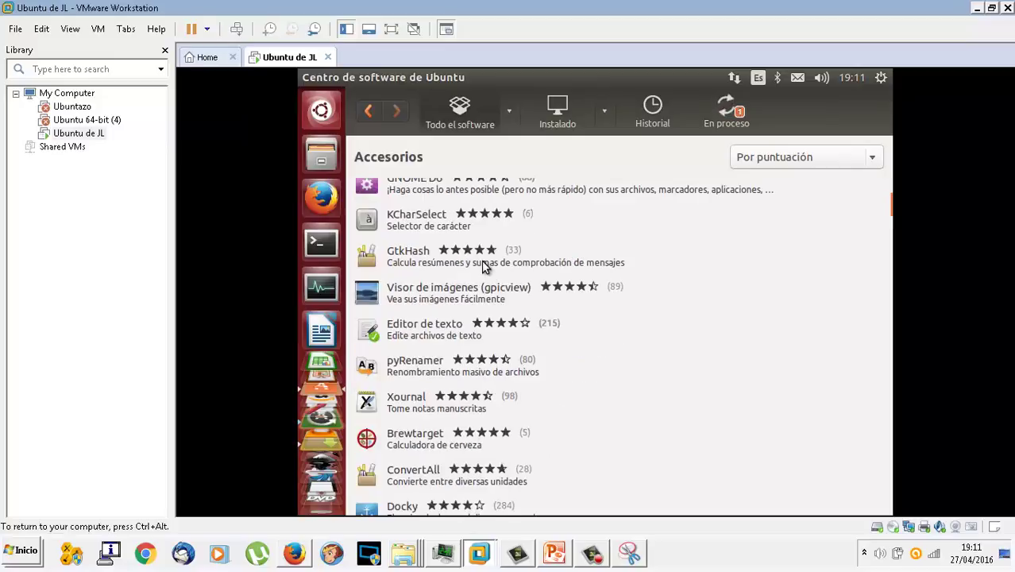
{"action": "scroll", "coordinate": [482, 263], "scroll_direction": "down", "scroll_amount": 4}
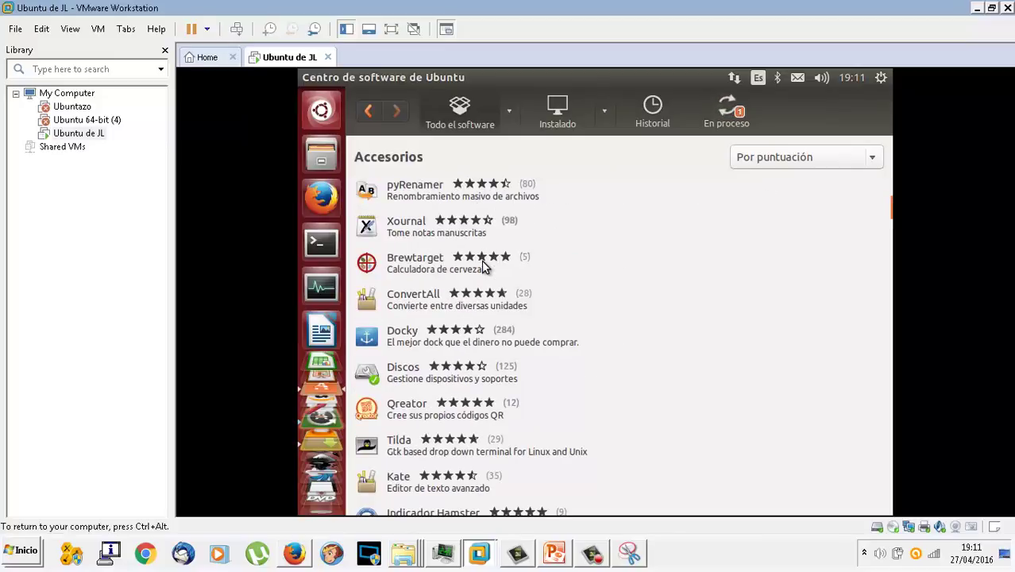
{"action": "scroll", "coordinate": [482, 263], "scroll_direction": "up", "scroll_amount": 20}
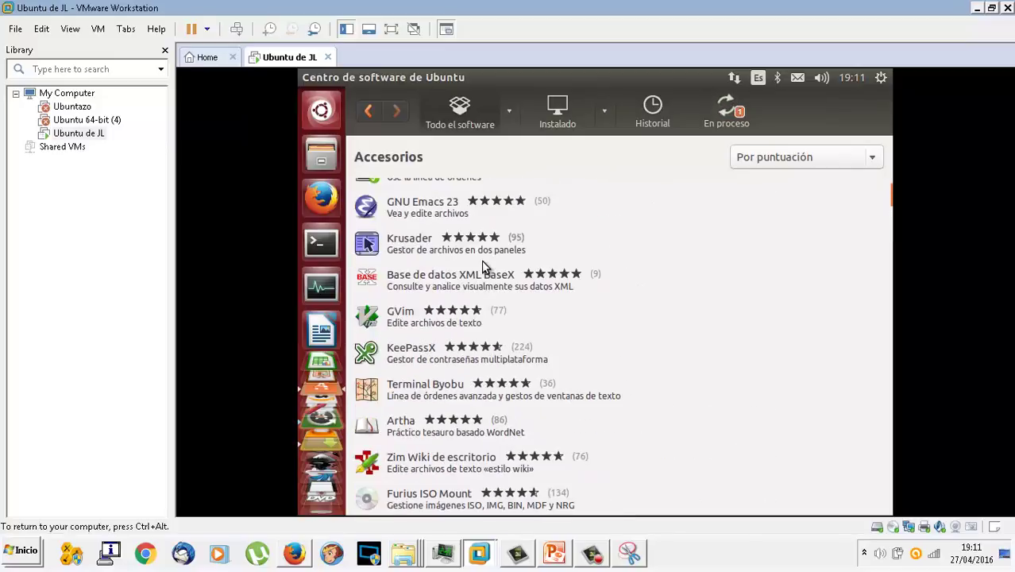
{"action": "scroll", "coordinate": [482, 265], "scroll_direction": "up", "scroll_amount": 2}
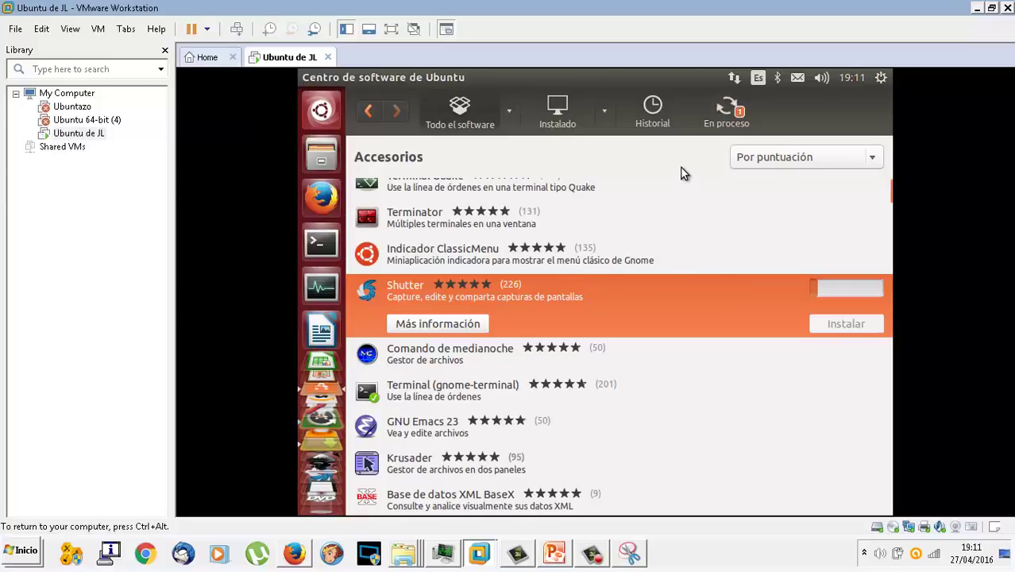
{"action": "mouse_move", "coordinate": [306, 504]}
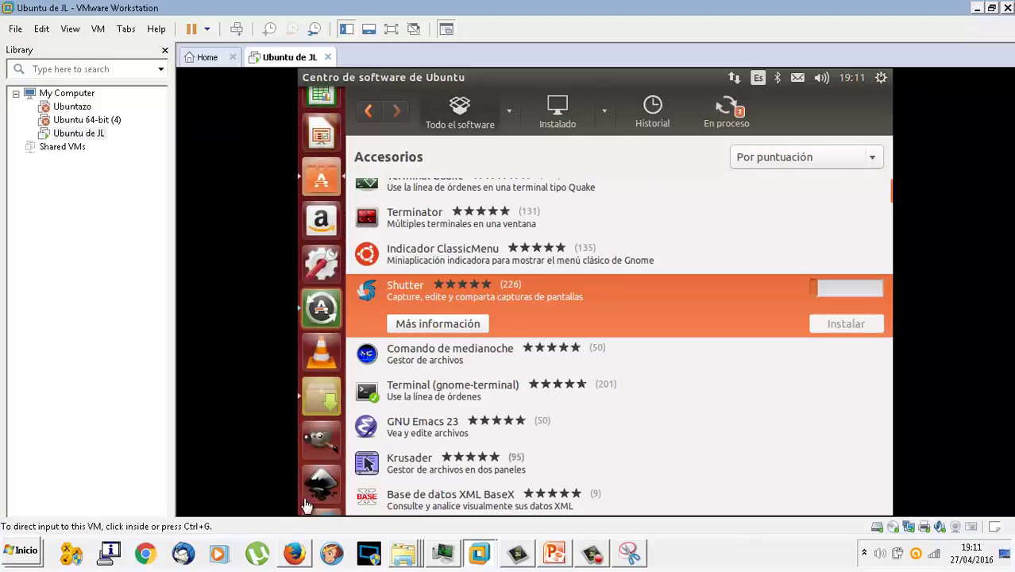
Switch to the Synaptic package manager and filter its packages by "tweak" instead of "ubuntu tweak"
{"action": "left_click", "coordinate": [322, 332]}
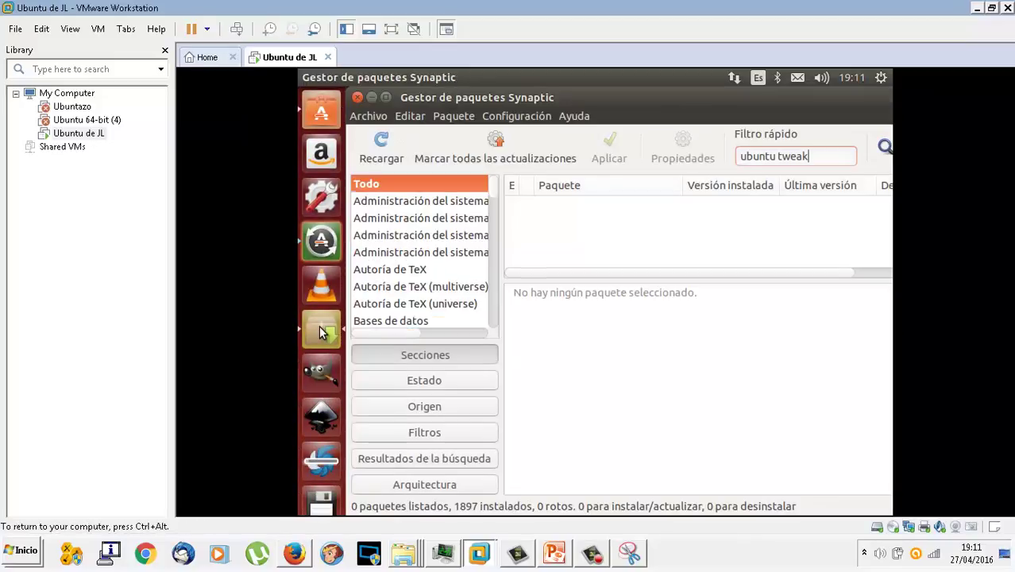
{"action": "triple_click", "coordinate": [818, 156]}
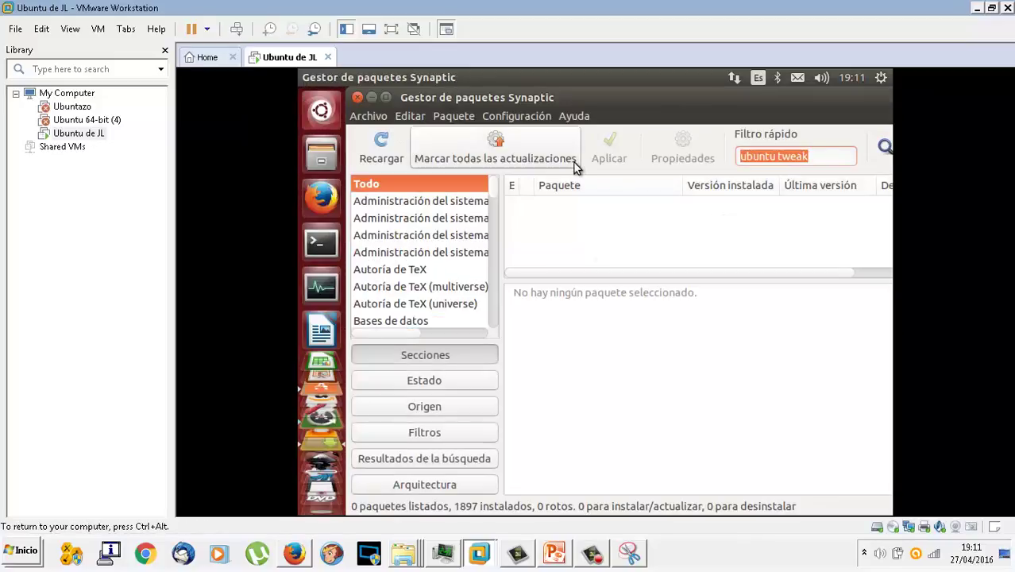
{"action": "type", "text": "t"}
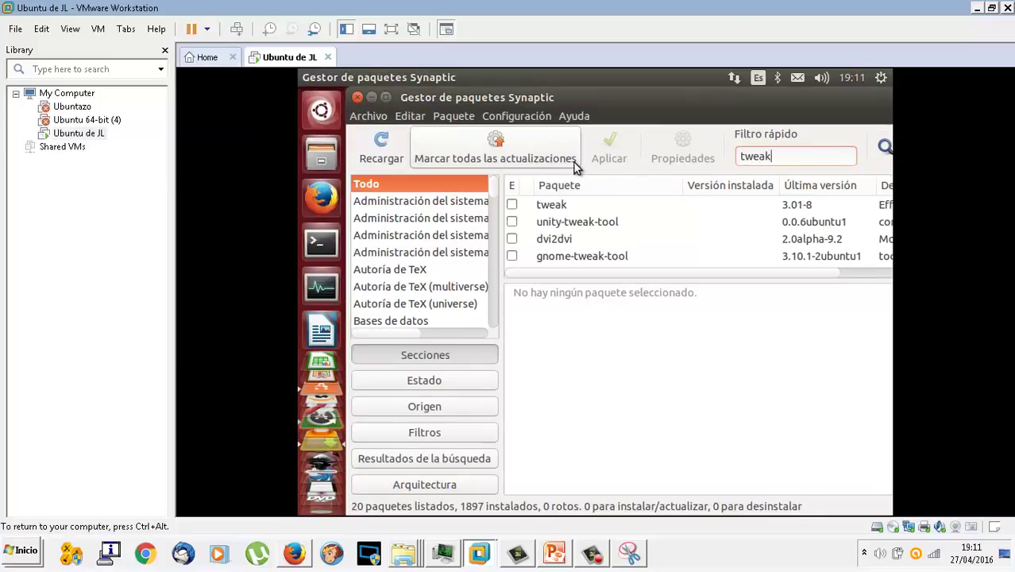
Examine the descriptions of the packages matching "tweak", looking for Ubuntu Tweak, and return to the first package in the list
{"action": "left_click", "coordinate": [617, 206]}
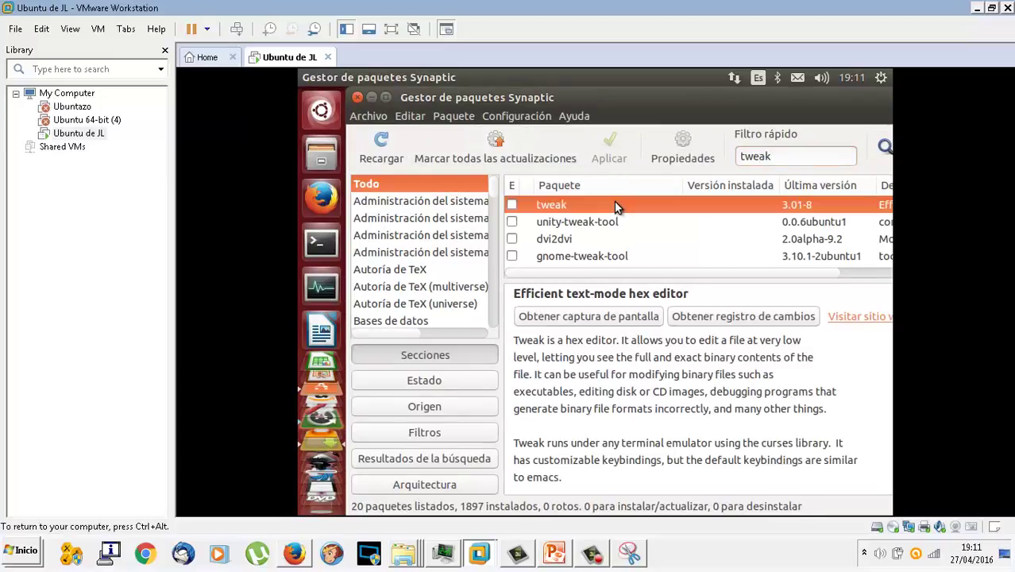
{"action": "left_click", "coordinate": [609, 222]}
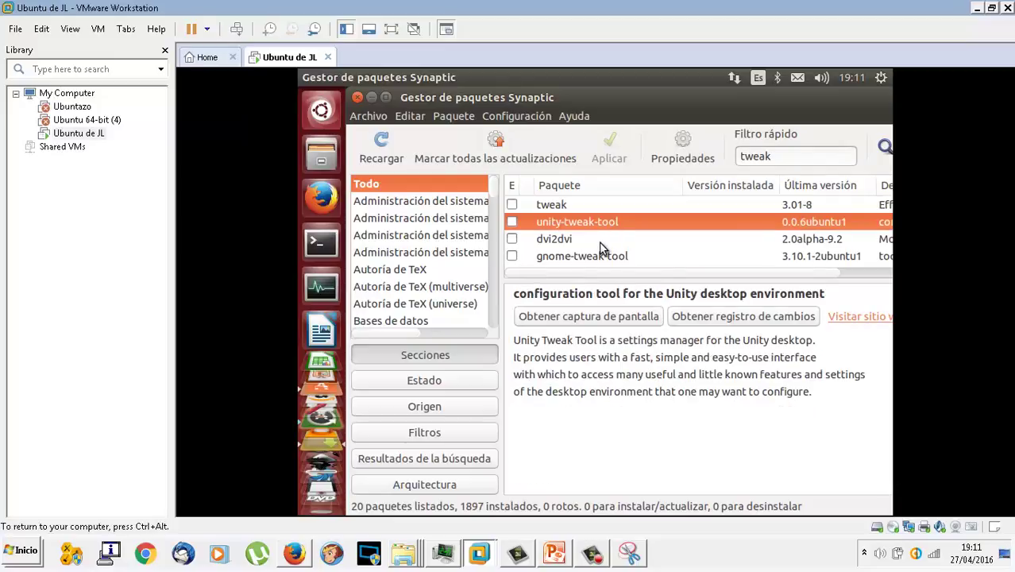
{"action": "left_click", "coordinate": [598, 241]}
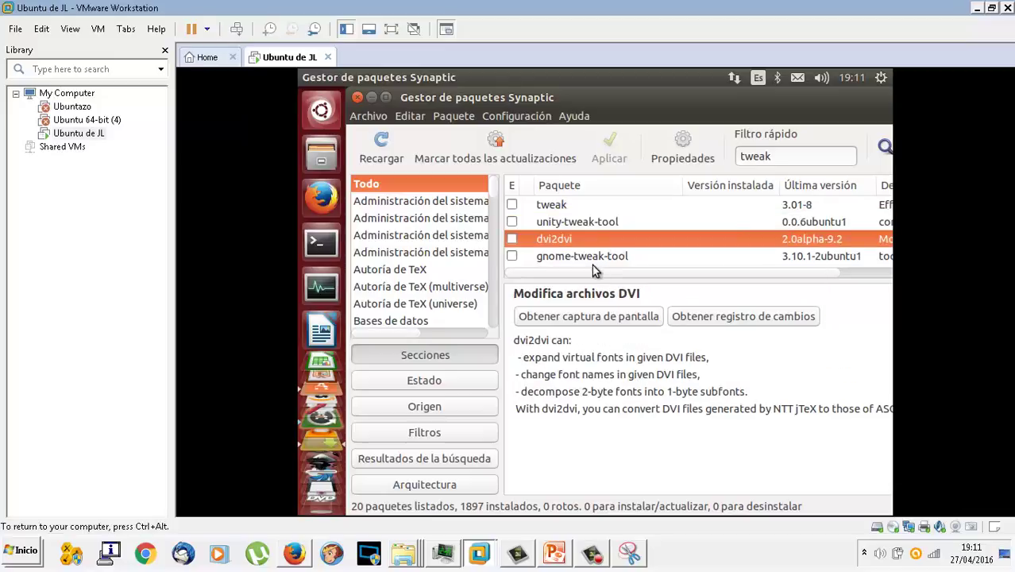
{"action": "left_click", "coordinate": [592, 267]}
{"action": "left_click", "coordinate": [591, 266]}
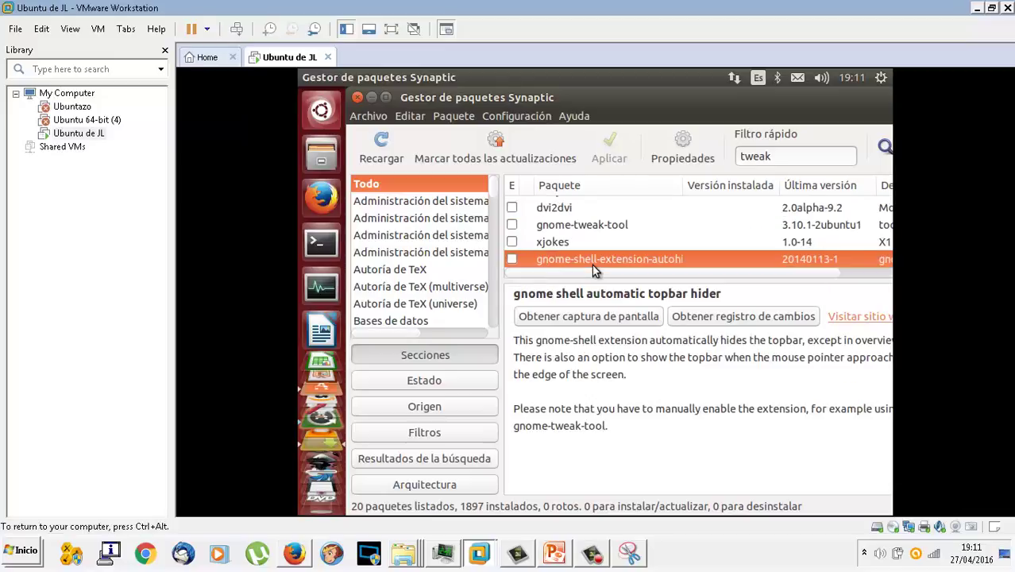
{"action": "left_click", "coordinate": [592, 269]}
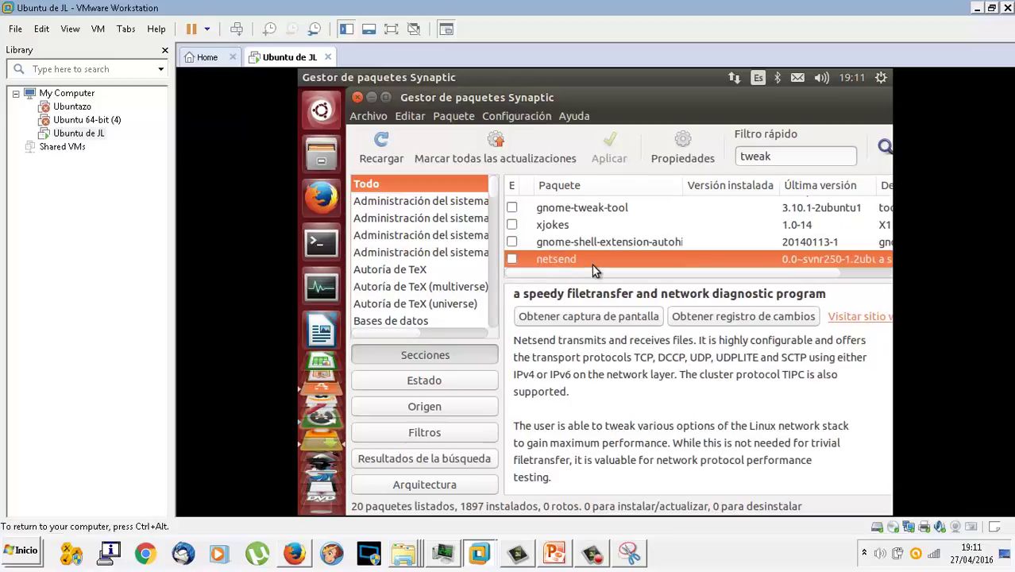
{"action": "left_click", "coordinate": [594, 268]}
{"action": "left_click", "coordinate": [591, 268]}
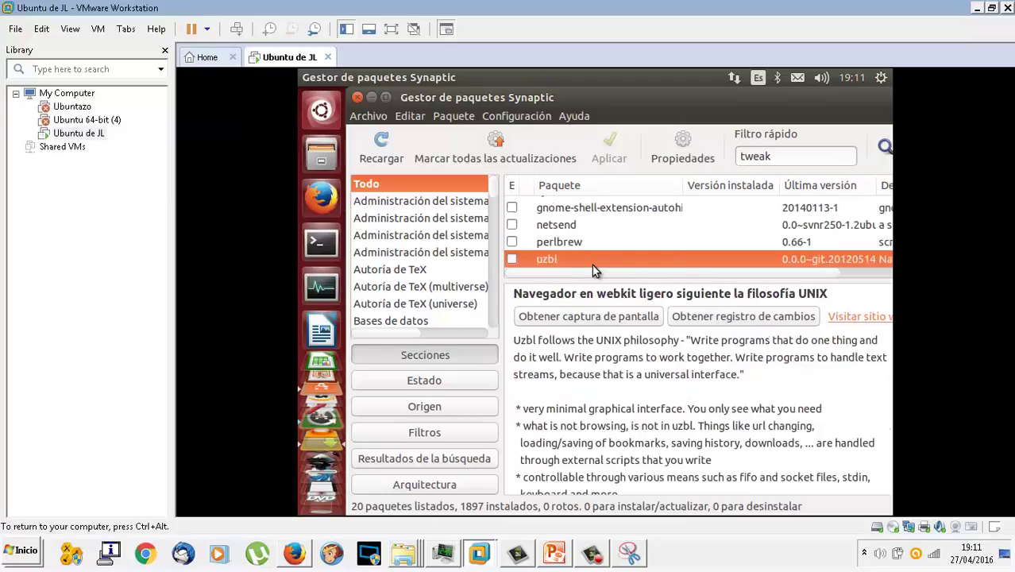
{"action": "left_click", "coordinate": [592, 269]}
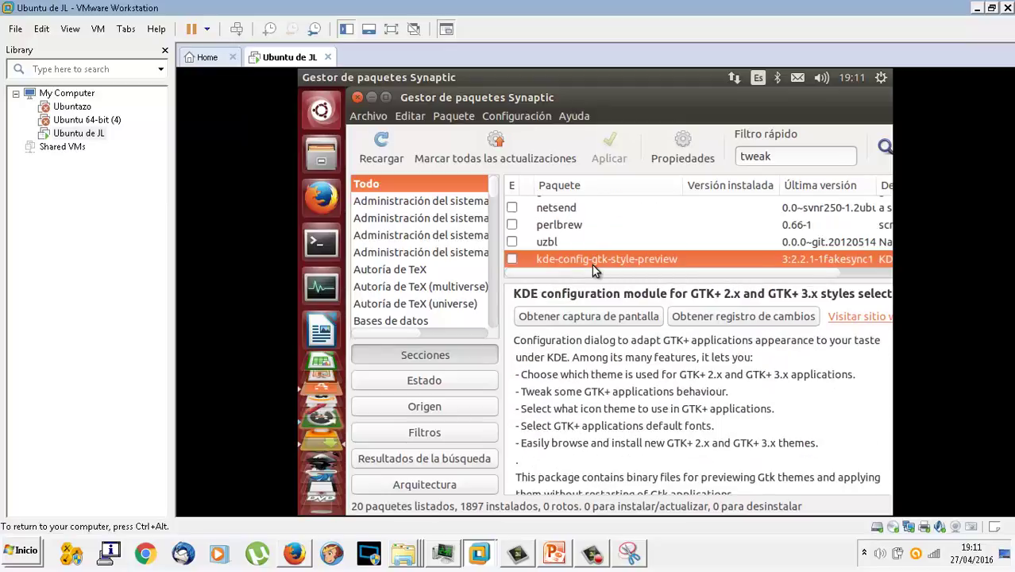
{"action": "left_click", "coordinate": [594, 270]}
{"action": "left_click", "coordinate": [594, 270]}
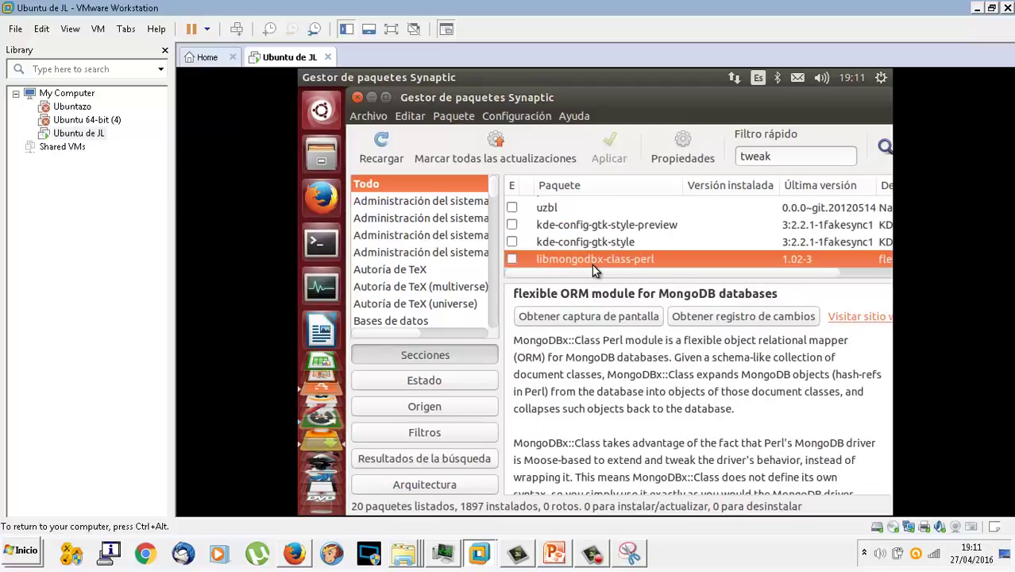
{"action": "left_click", "coordinate": [594, 271]}
{"action": "left_click", "coordinate": [594, 271]}
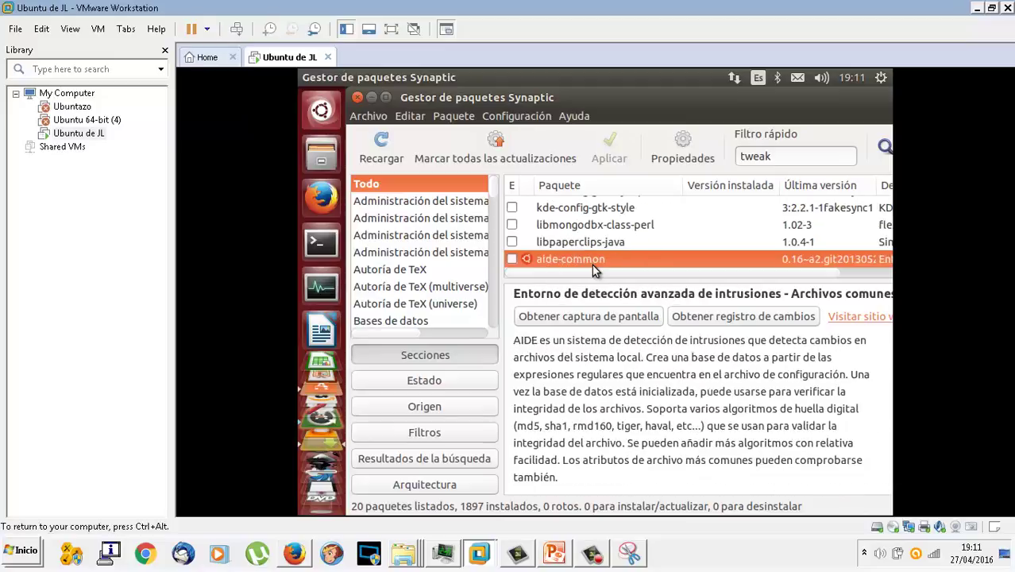
{"action": "left_click", "coordinate": [594, 271]}
{"action": "left_click", "coordinate": [594, 271]}
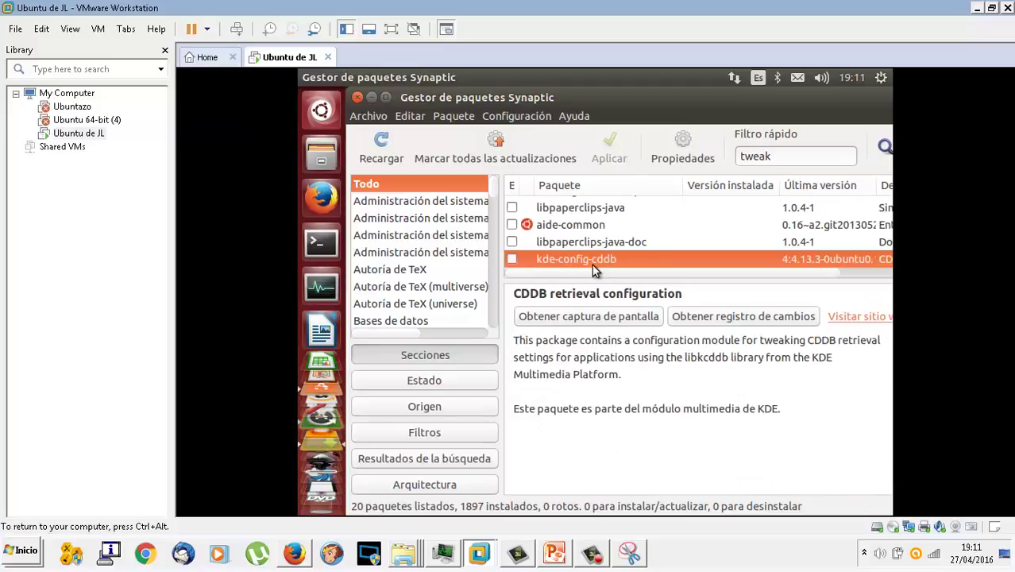
{"action": "left_click", "coordinate": [594, 271]}
{"action": "left_click", "coordinate": [594, 271]}
{"action": "left_click", "coordinate": [594, 271]}
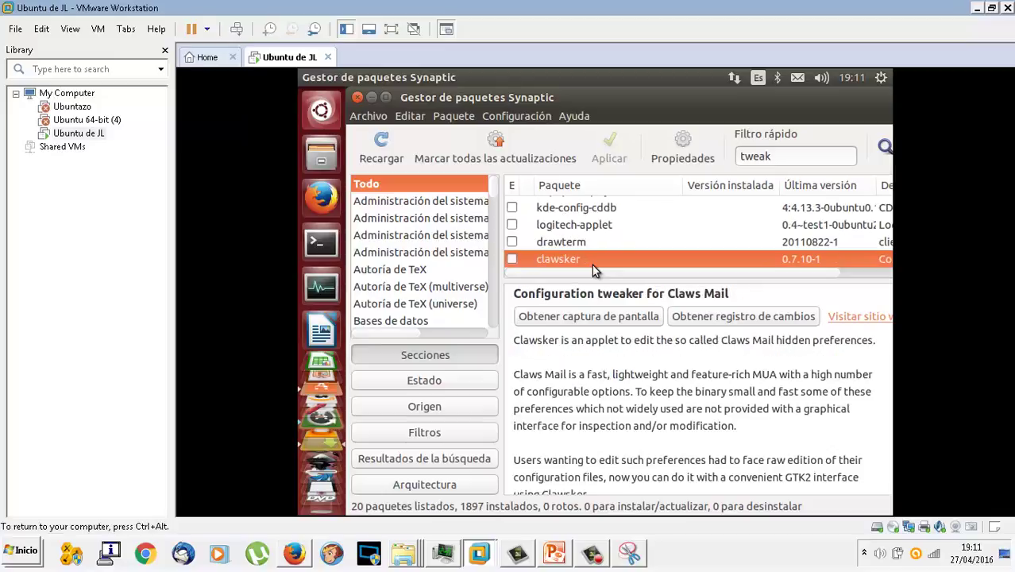
{"action": "left_click", "coordinate": [594, 270]}
{"action": "key", "text": "Up"}
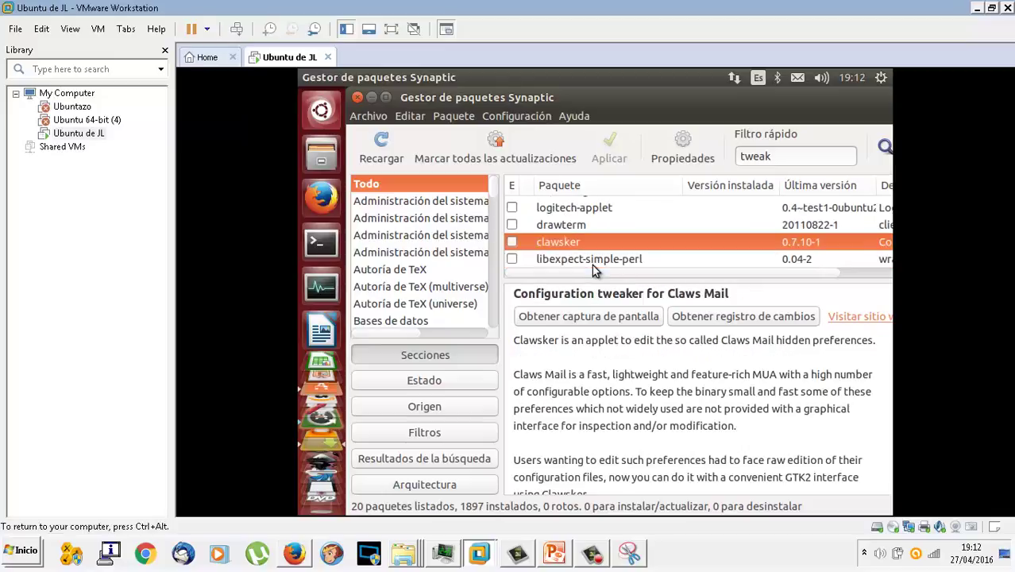
{"action": "left_click", "coordinate": [591, 264]}
{"action": "key", "text": "Up"}
{"action": "key", "text": "Up"}
{"action": "key", "text": "Page_Up"}
{"action": "key", "text": "Up"}
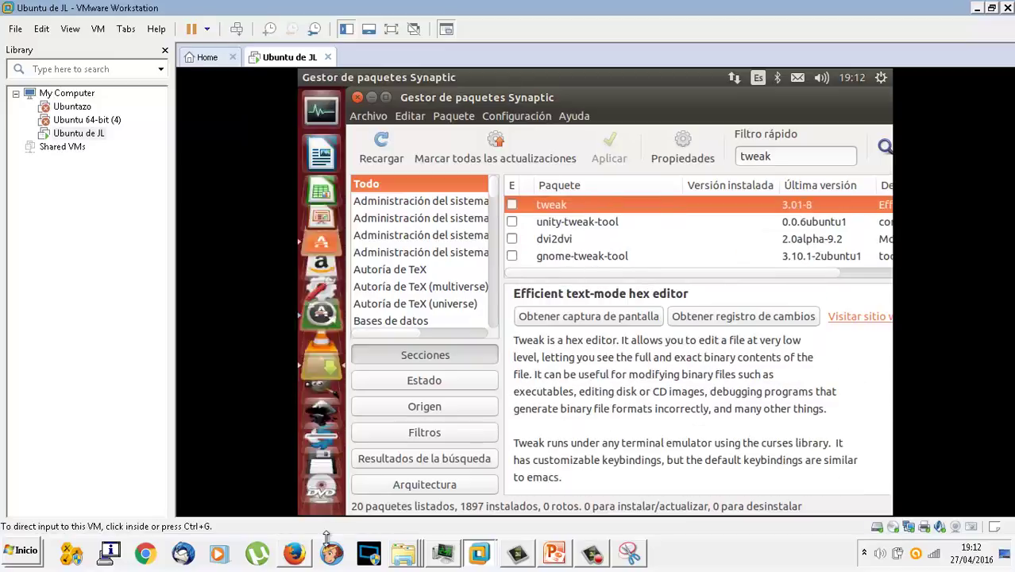
Open Shutter's details page in the Ubuntu Software Center and launch Firefox in the virtual machine
{"action": "mouse_move", "coordinate": [332, 248]}
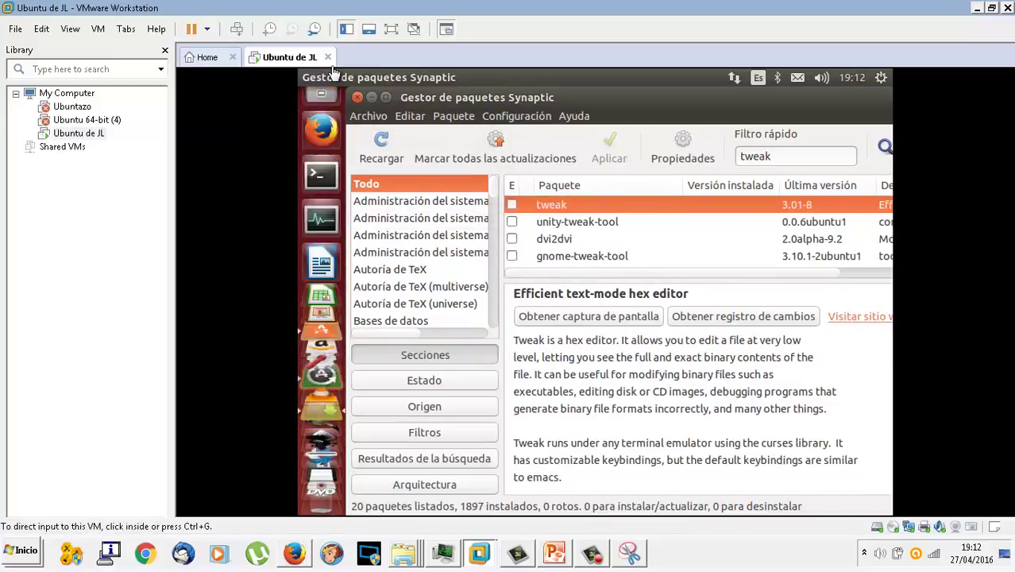
{"action": "left_click", "coordinate": [321, 464]}
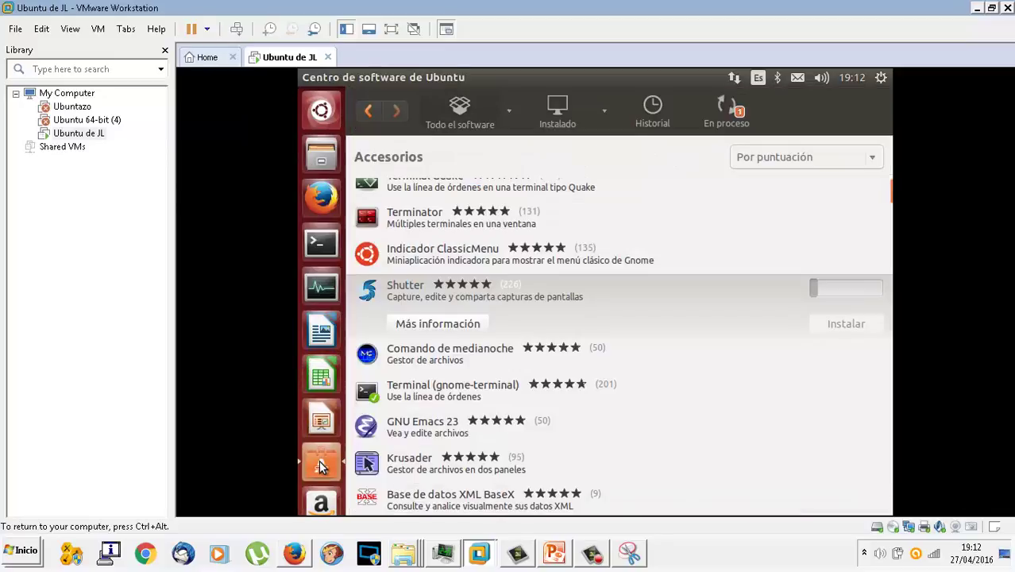
{"action": "left_click", "coordinate": [477, 325]}
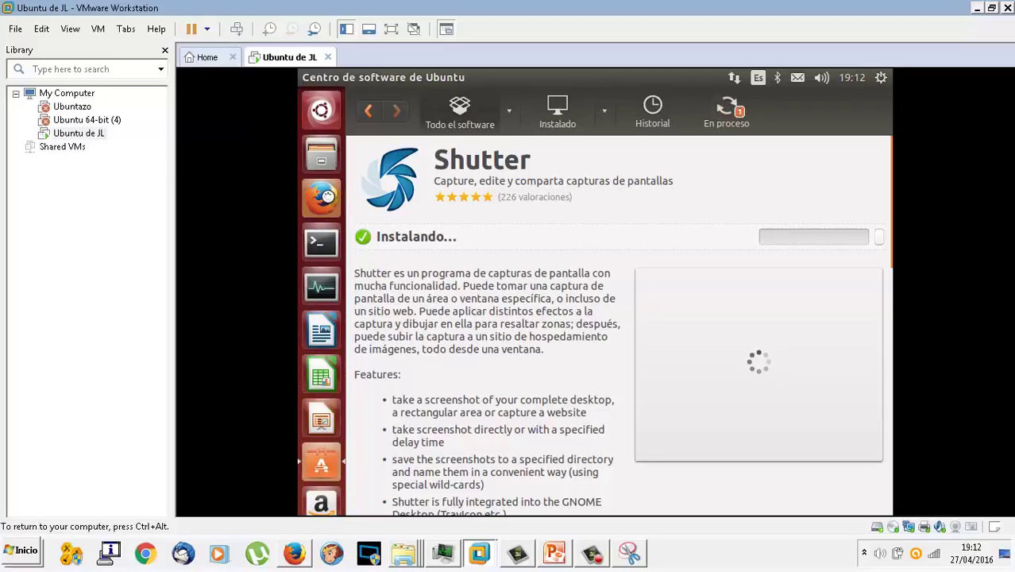
{"action": "left_click", "coordinate": [326, 196]}
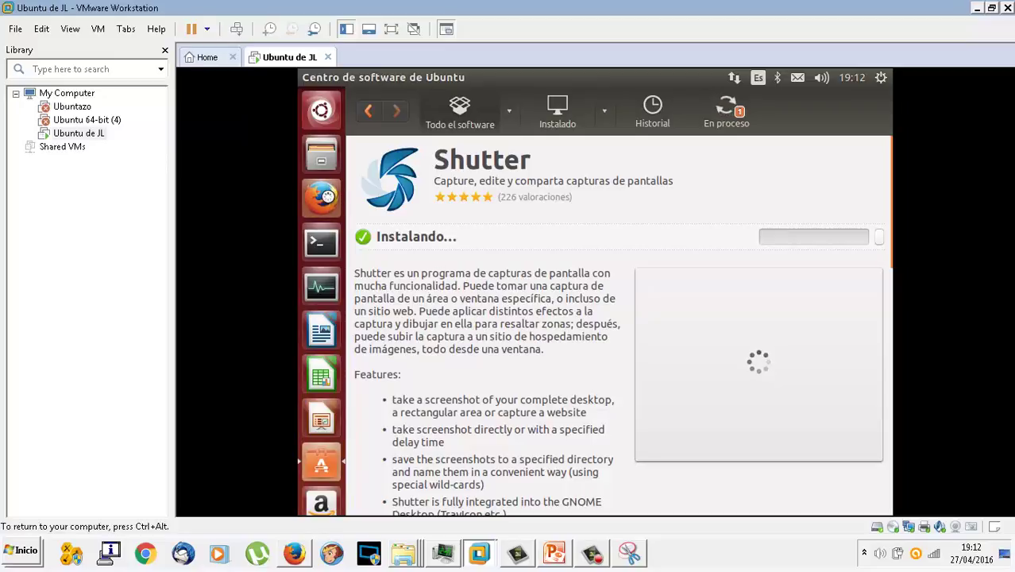
Switch to PowerPoint and duplicate slide 4, the Shutter exercise, as slide 5
{"action": "left_click", "coordinate": [556, 553]}
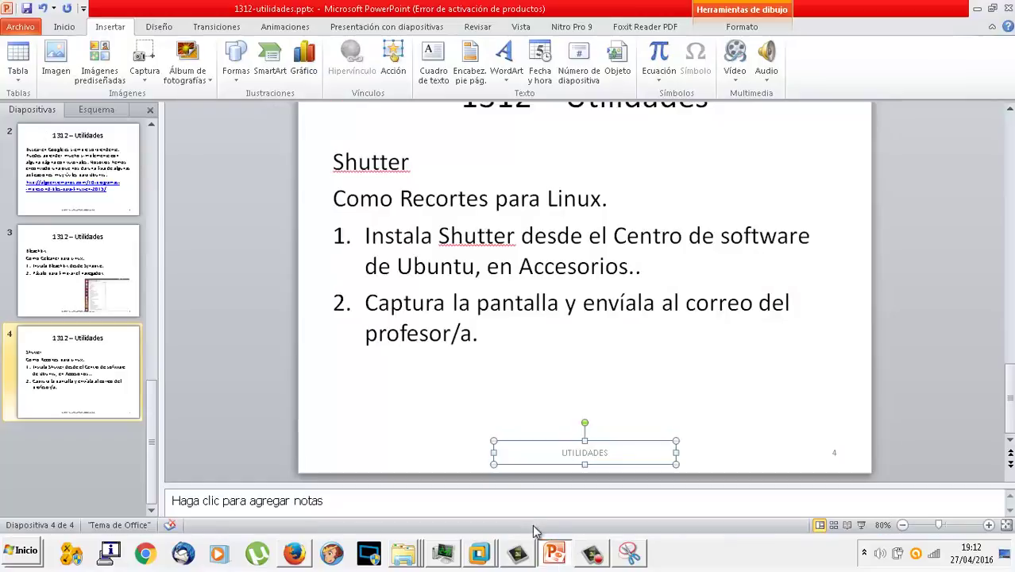
{"action": "right_click", "coordinate": [75, 363]}
{"action": "left_click", "coordinate": [87, 200]}
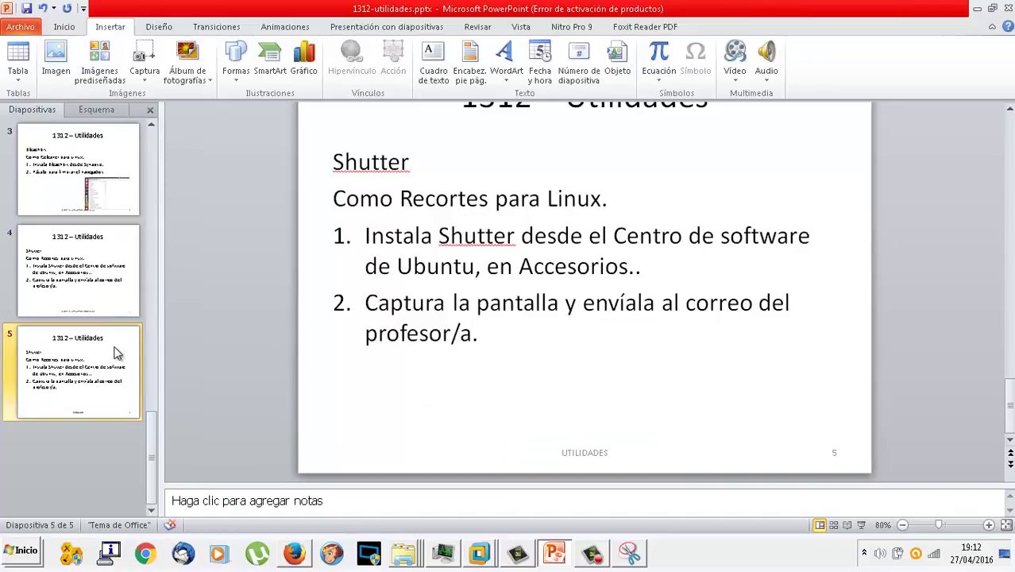
Check the next utility in the Firefox article and replace the "Shutter" heading line on slide 5 with "Ubuntu-Tweak"
{"action": "left_click", "coordinate": [417, 184]}
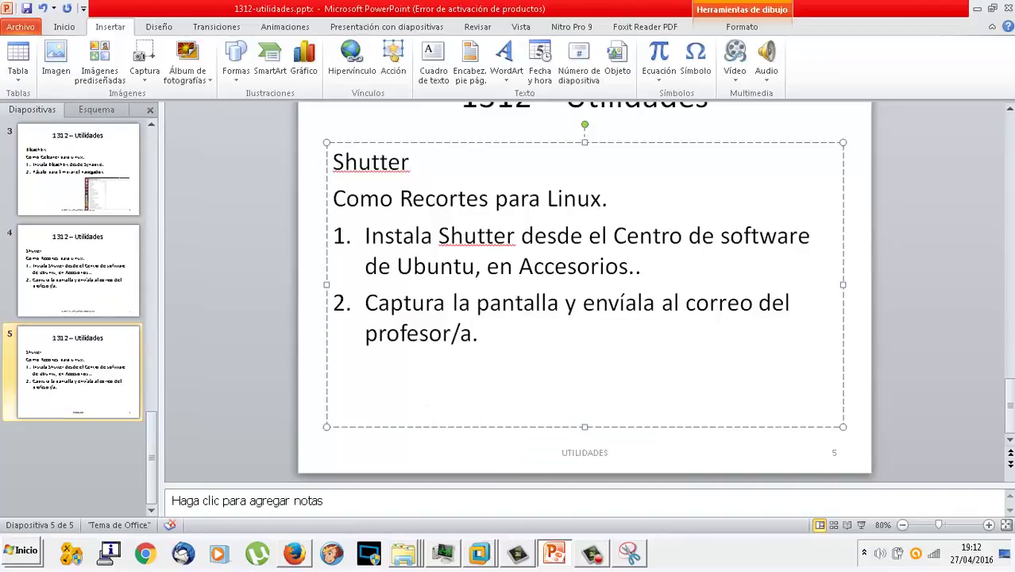
{"action": "left_click", "coordinate": [295, 553]}
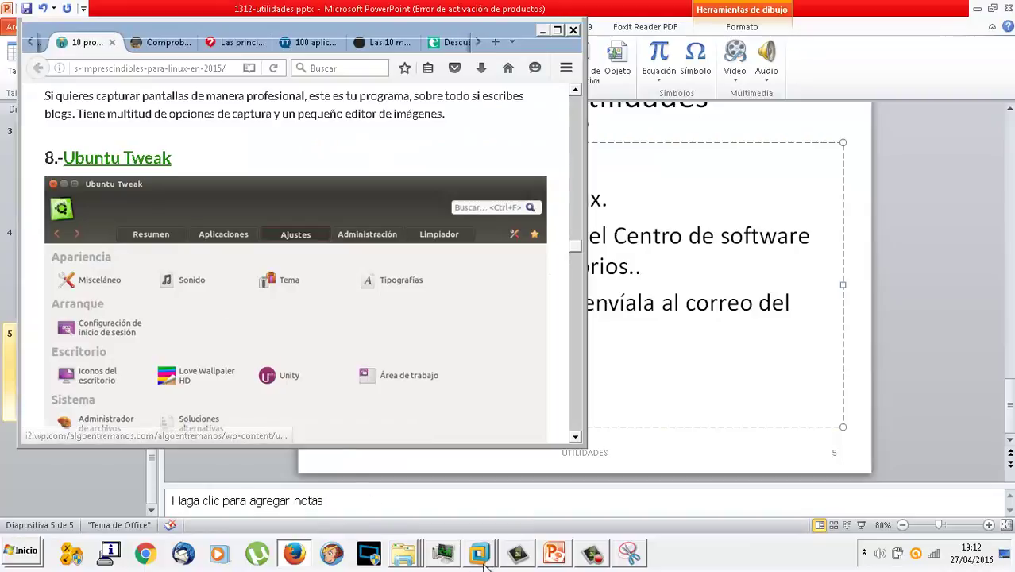
{"action": "left_click", "coordinate": [555, 556]}
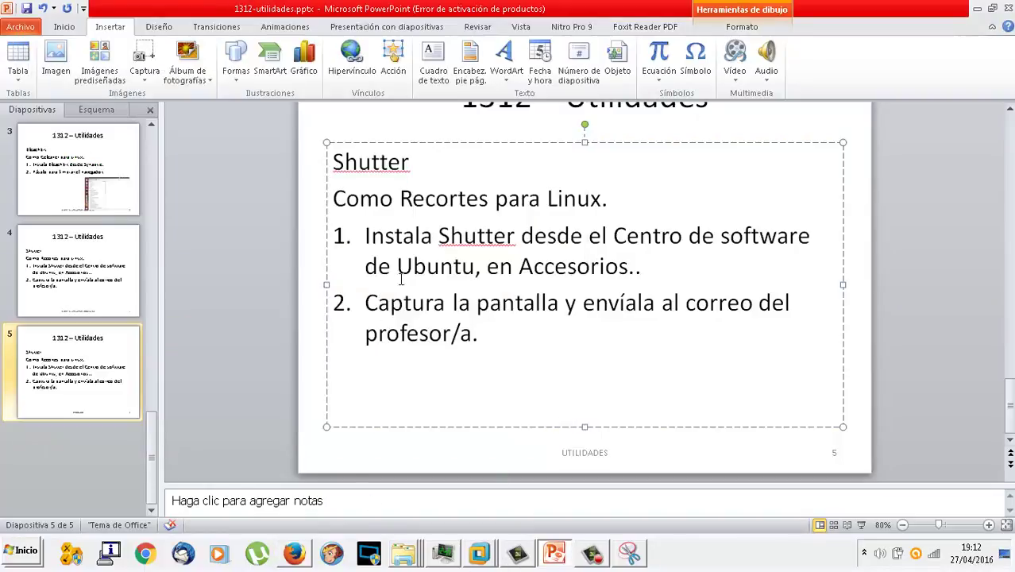
{"action": "double_click", "coordinate": [338, 169]}
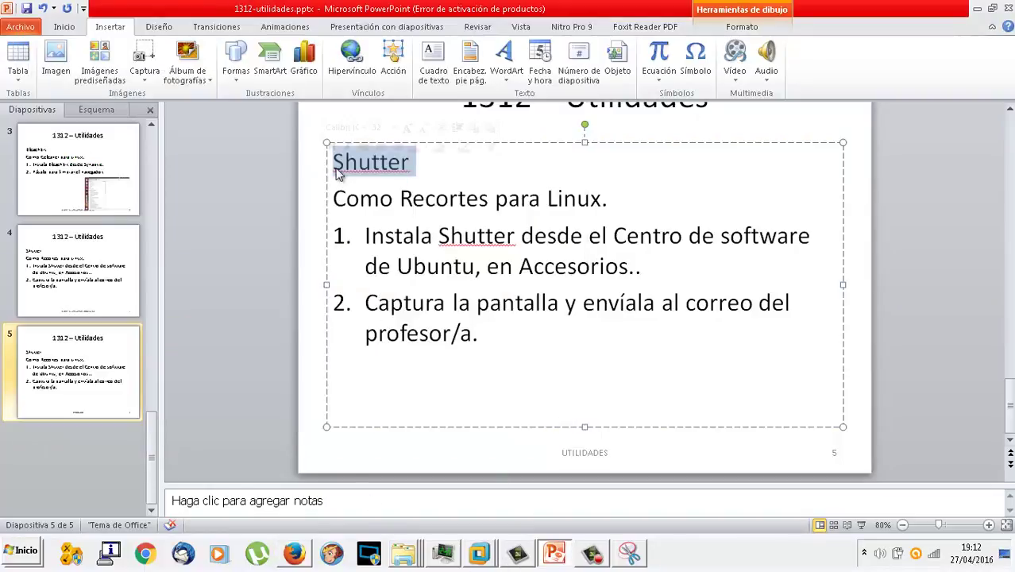
{"action": "type", "text": "uBU"}
{"action": "key", "text": "BackSpace"}
{"action": "key", "text": "BackSpace"}
{"action": "key", "text": "BackSpace"}
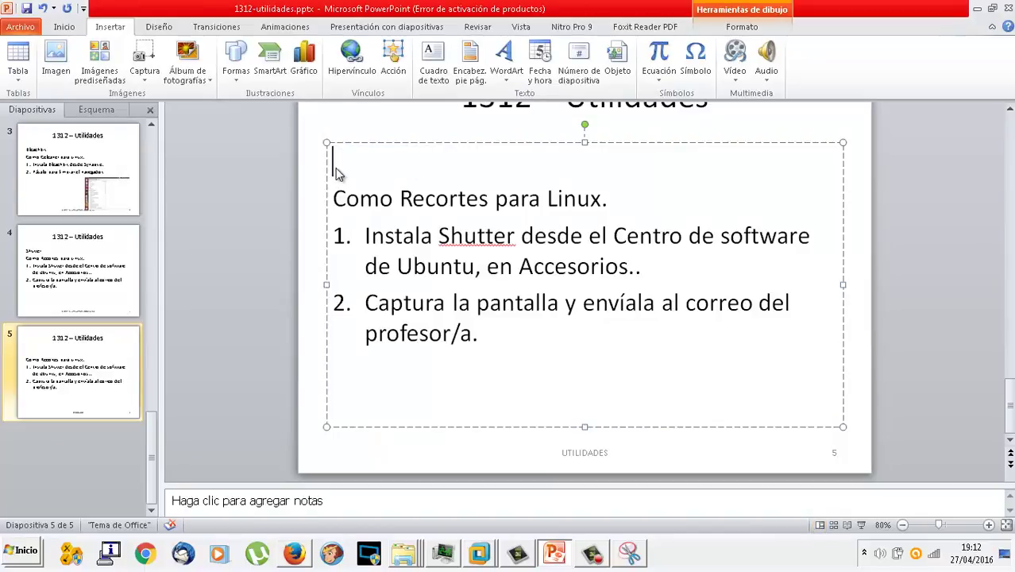
{"action": "type", "text": "Ubunt"}
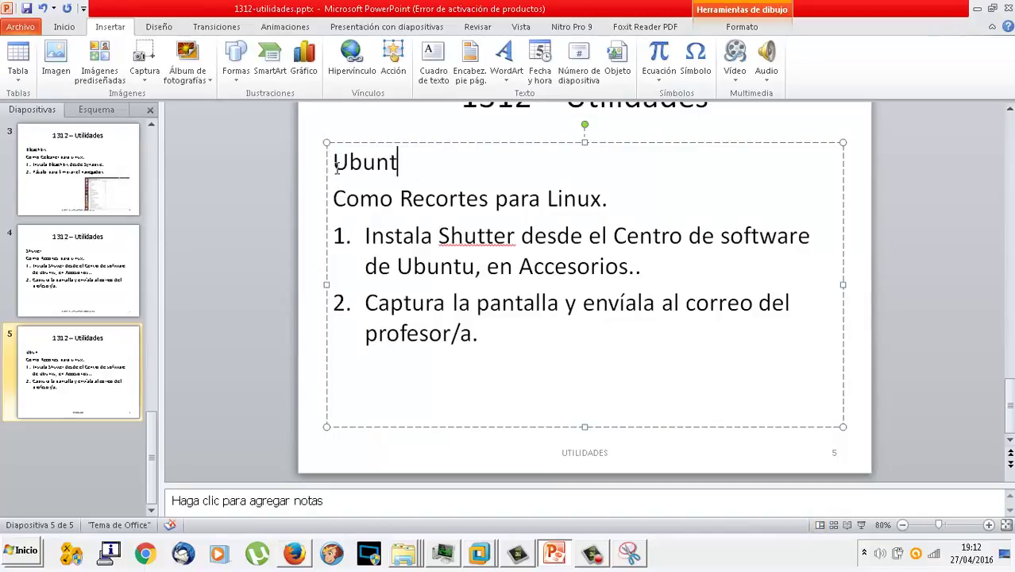
{"action": "type", "text": "u-Tweak"}
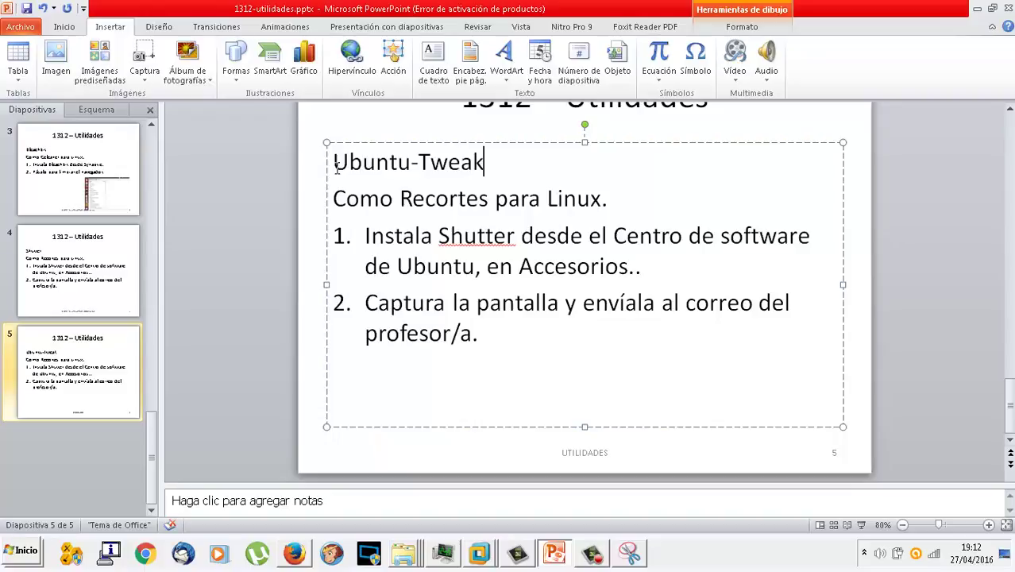
{"action": "key", "text": "Right"}
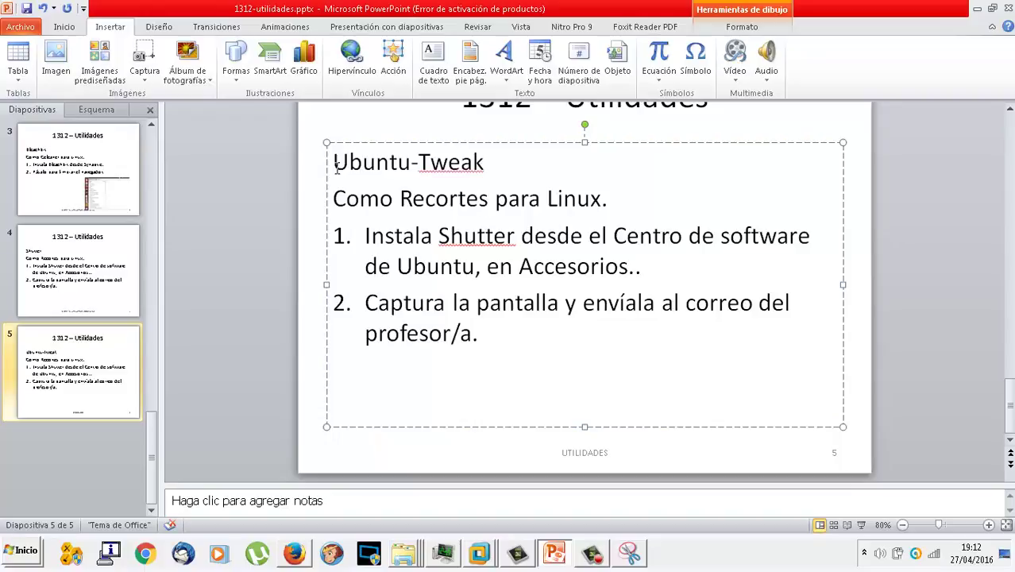
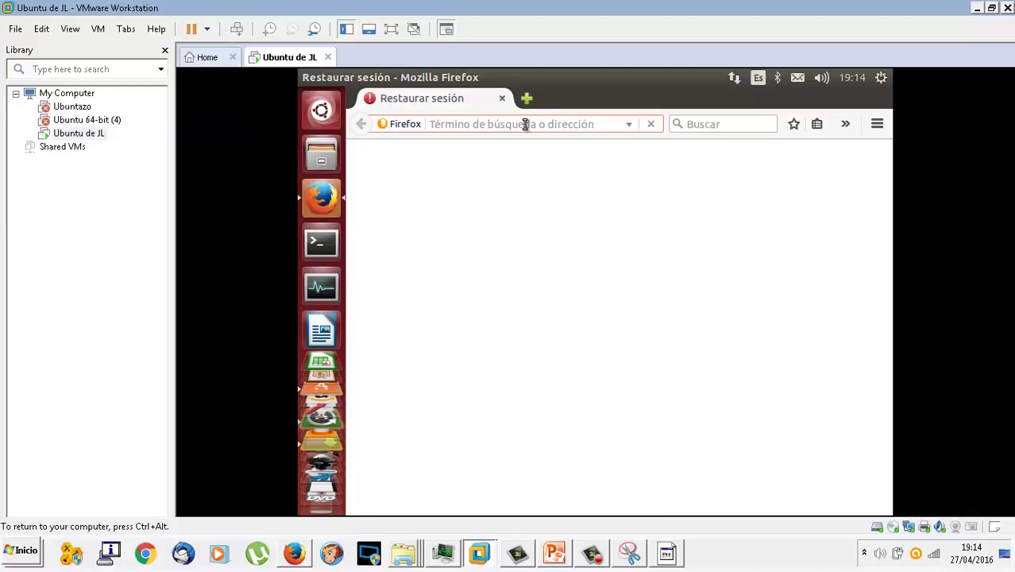
Try to load the address ww.ubuntu-tweak.com in the virtual machine's Firefox
{"action": "type", "text": "ww."}
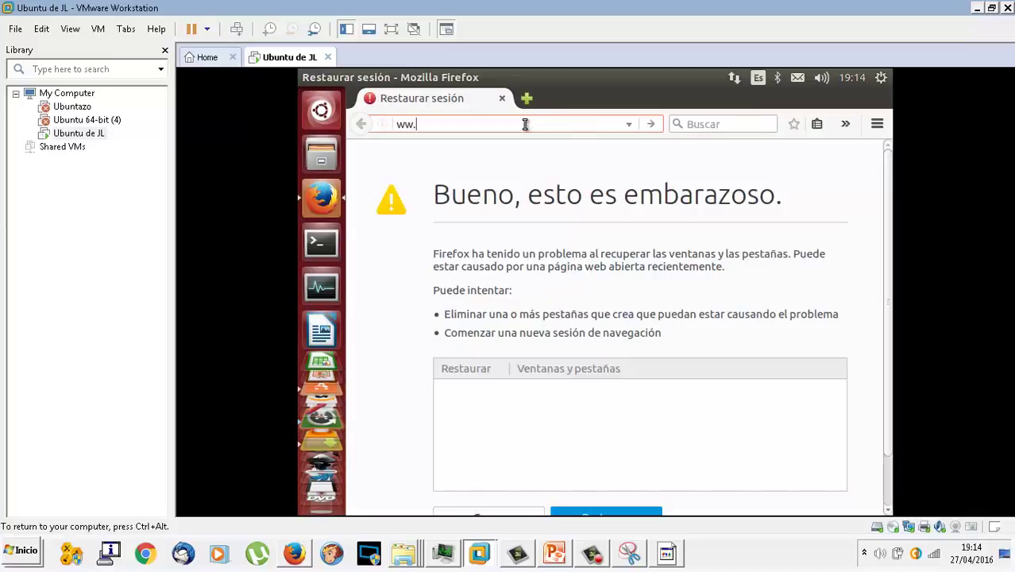
{"action": "type", "text": "u"}
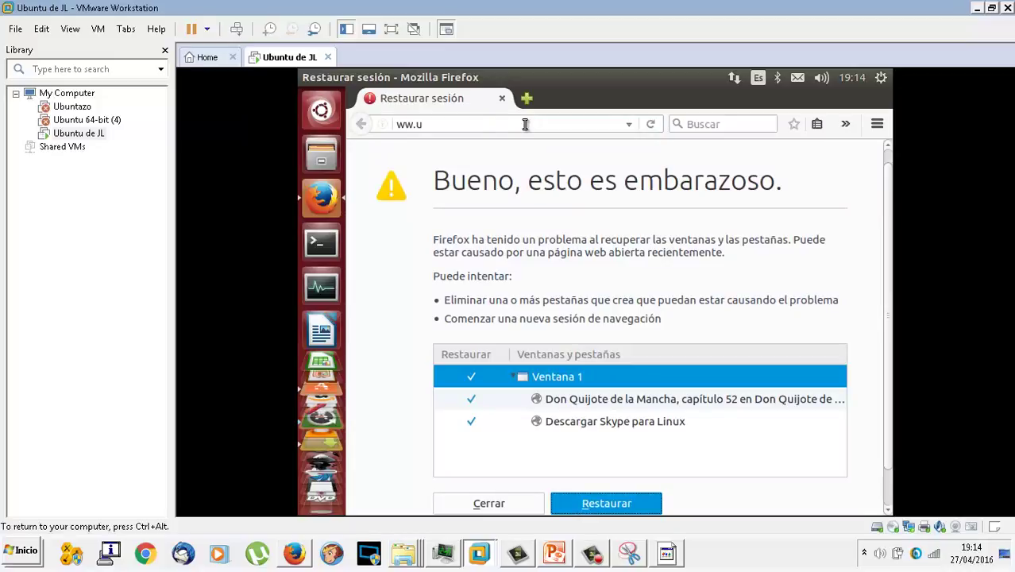
{"action": "left_click", "coordinate": [524, 124]}
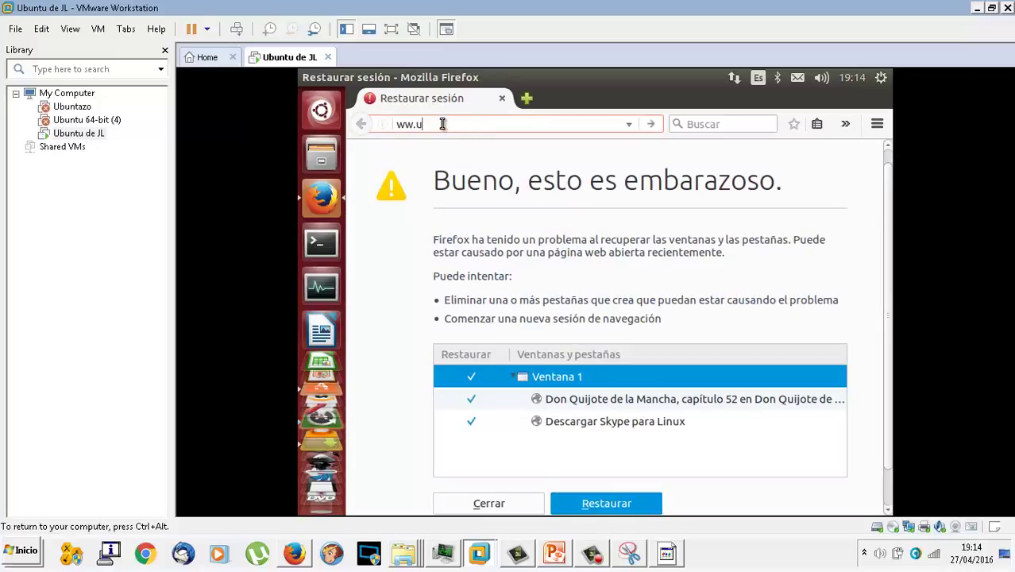
{"action": "key", "text": "BackSpace"}
{"action": "key", "text": "BackSpace"}
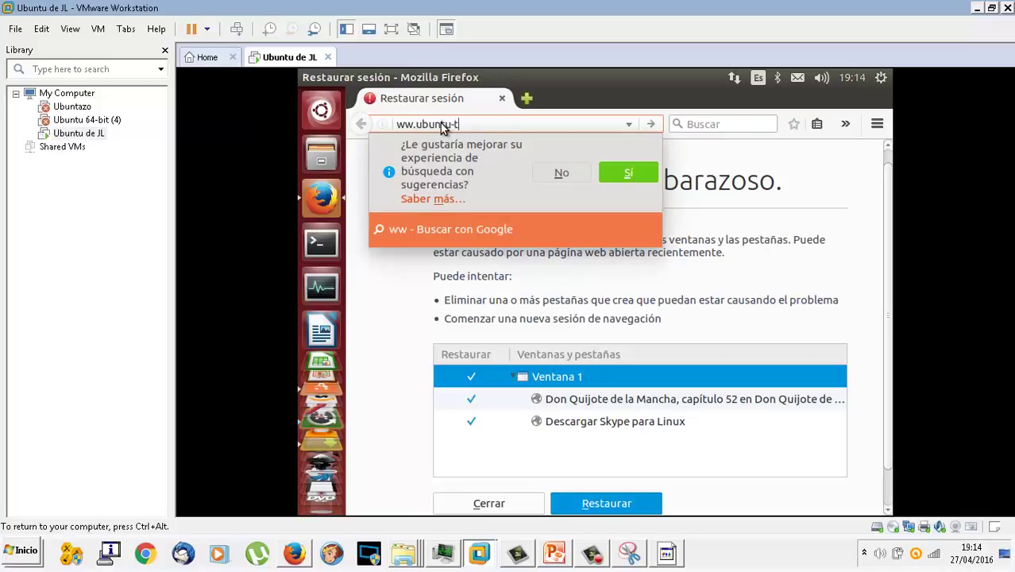
{"action": "type", "text": ".ubuntu-tweak."}
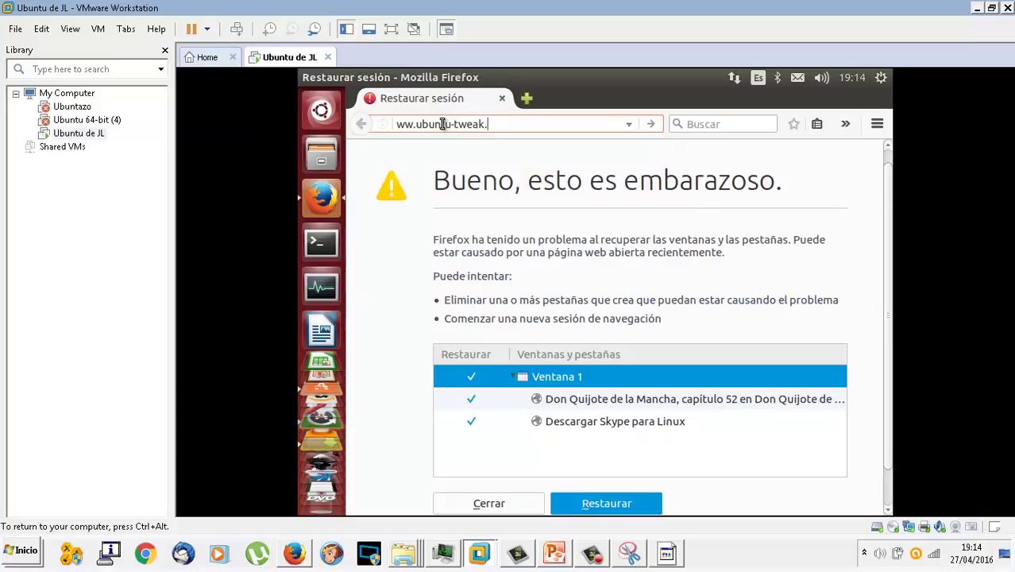
{"action": "type", "text": "com"}
{"action": "key", "text": "Return"}
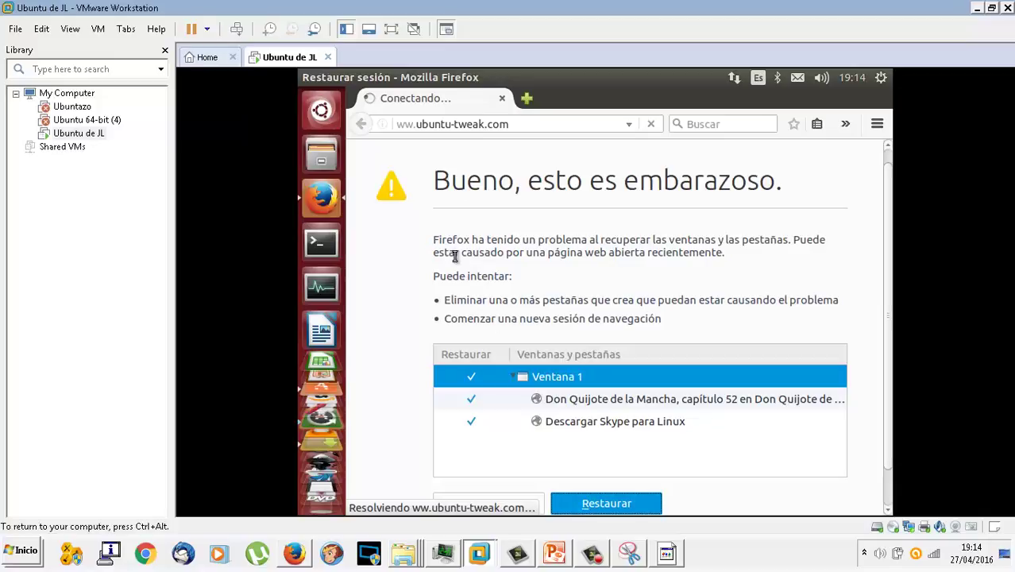
Check the virtual machine's available software updates and review Shutter's page in the Ubuntu Software Center while it installs
{"action": "scroll", "coordinate": [332, 244], "scroll_direction": "down", "scroll_amount": 3}
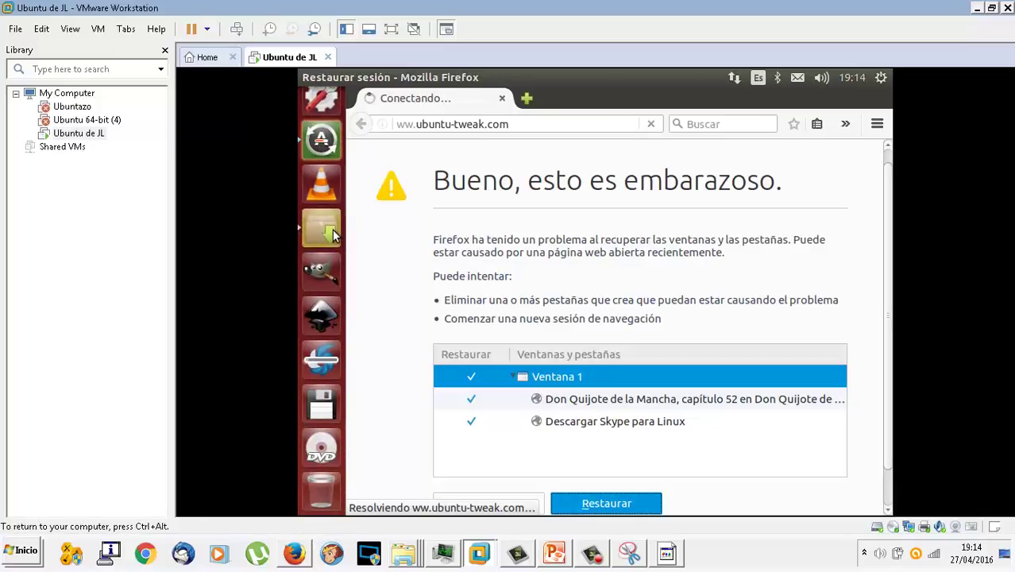
{"action": "left_click", "coordinate": [321, 147]}
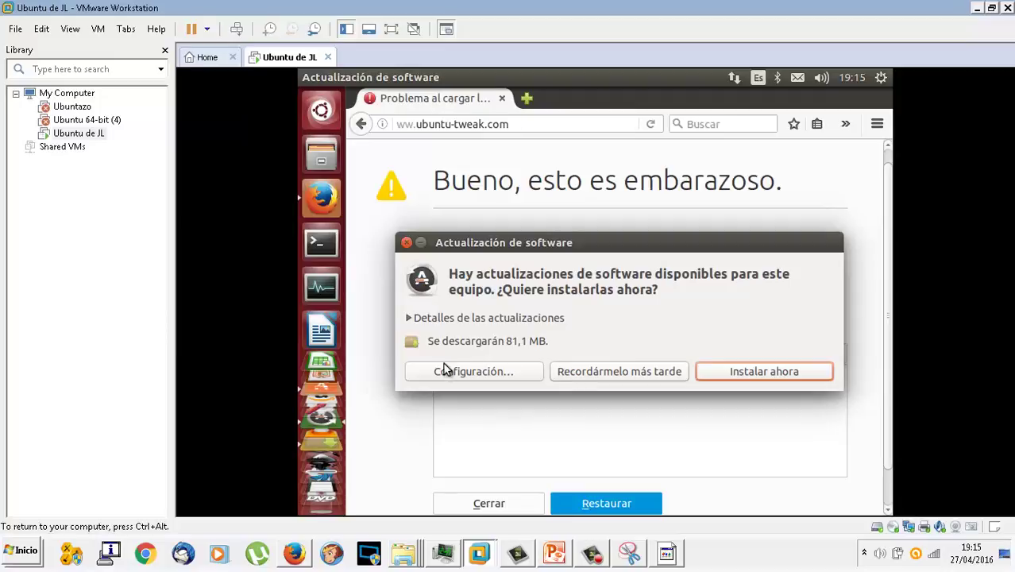
{"action": "left_click", "coordinate": [324, 395]}
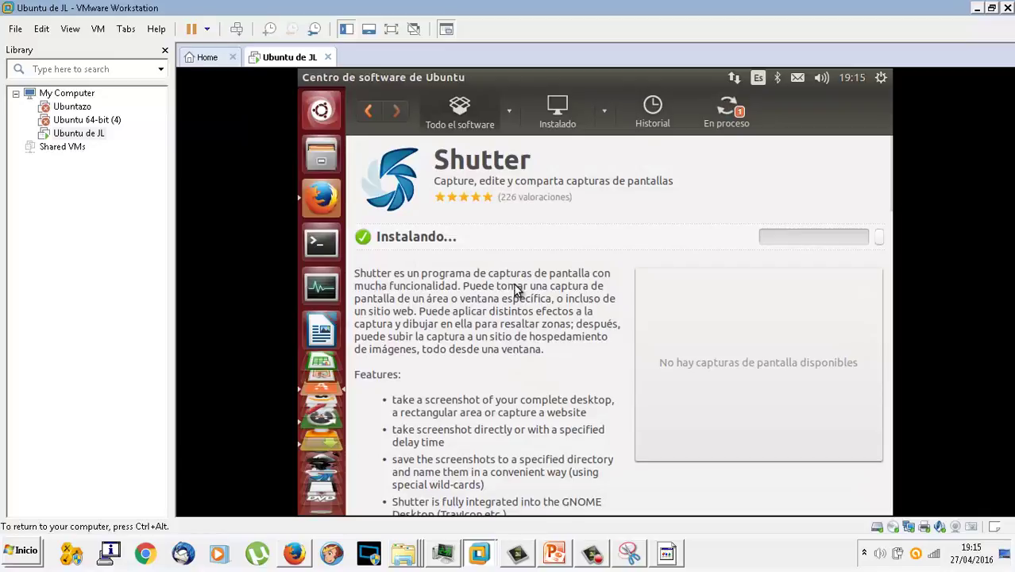
{"action": "scroll", "coordinate": [528, 274], "scroll_direction": "down", "scroll_amount": 4}
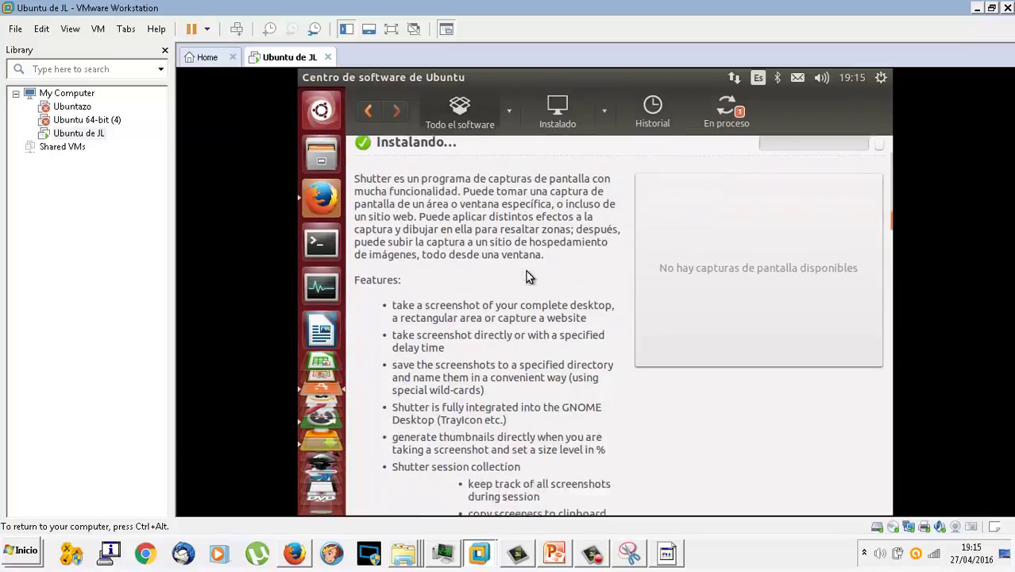
{"action": "scroll", "coordinate": [526, 274], "scroll_direction": "down", "scroll_amount": 12}
{"action": "scroll", "coordinate": [526, 274], "scroll_direction": "up", "scroll_amount": 15}
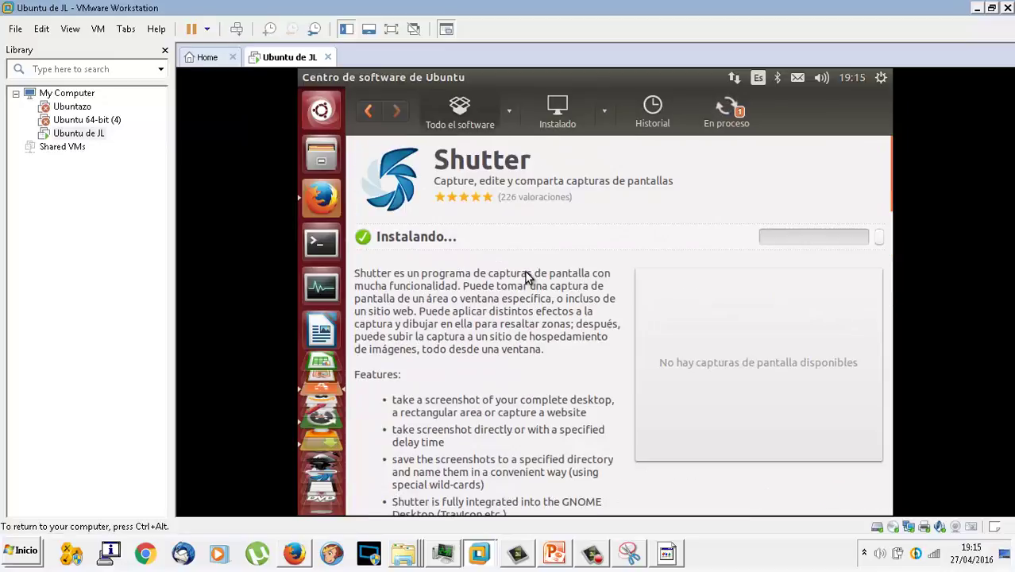
Return to the virtual machine's Firefox and retry loading ww.ubuntu-tweak.com
{"action": "left_click", "coordinate": [331, 208]}
{"action": "left_click", "coordinate": [512, 124]}
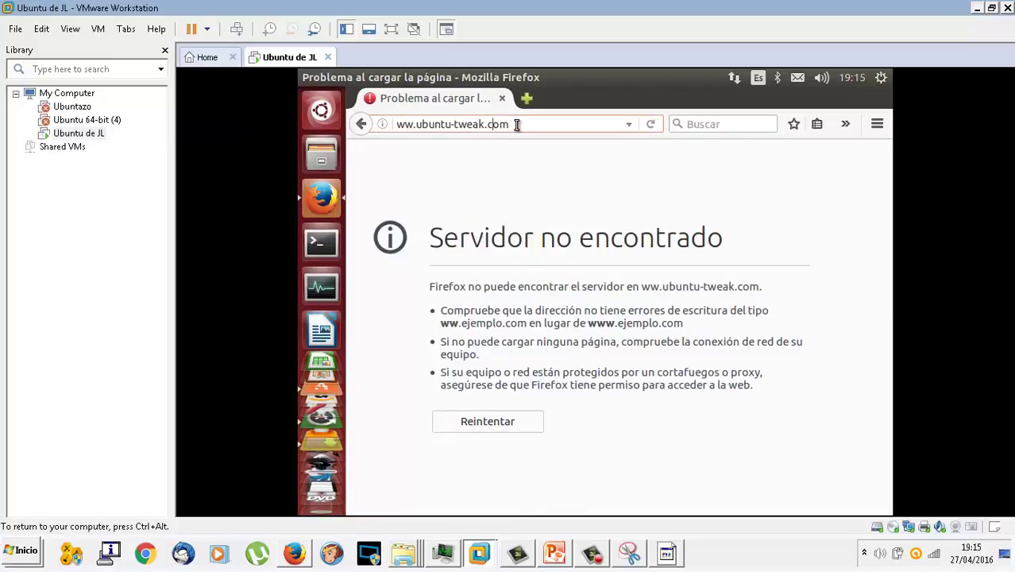
{"action": "key", "text": "Return"}
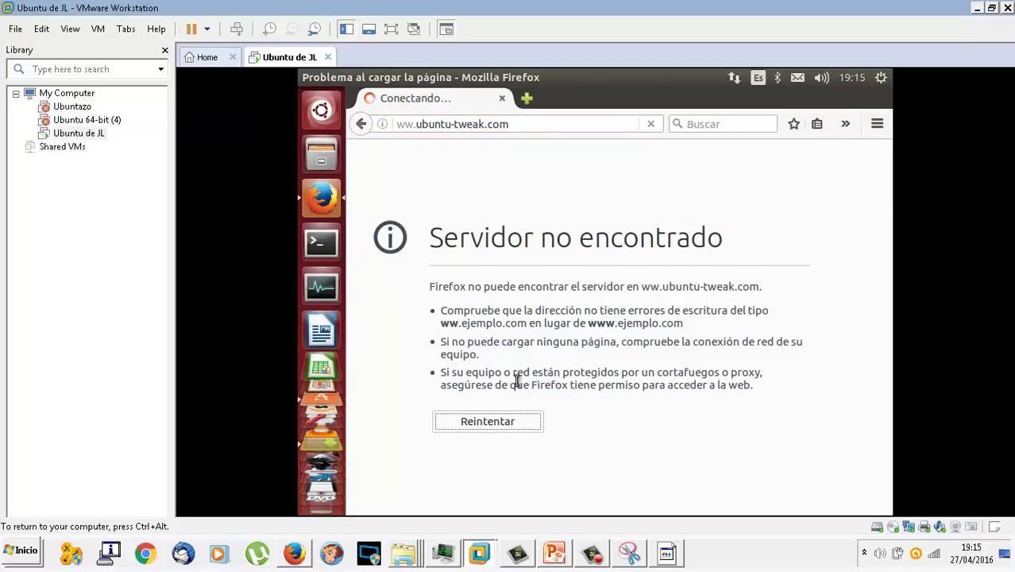
{"action": "left_click", "coordinate": [509, 419]}
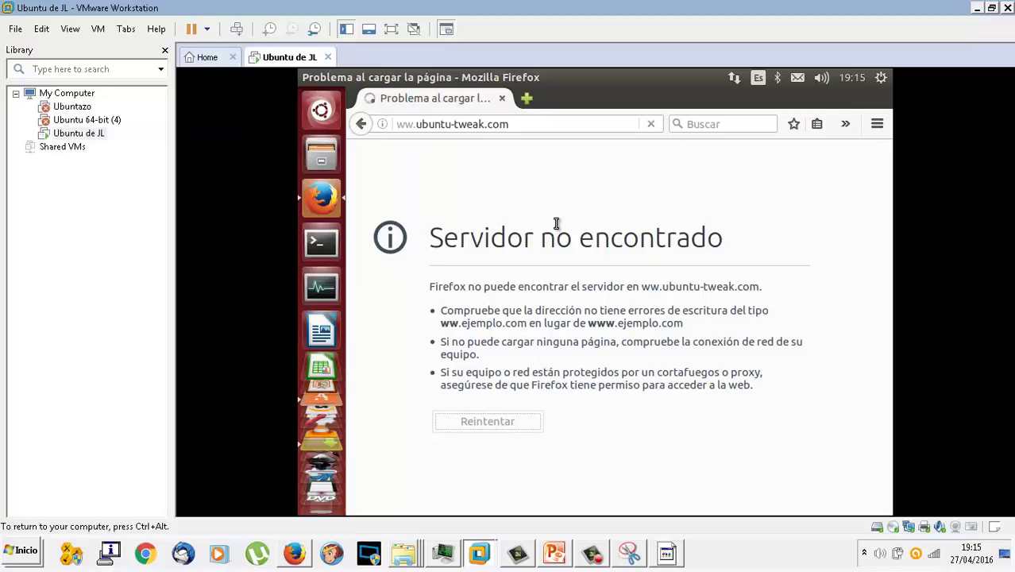
{"action": "left_click", "coordinate": [413, 125]}
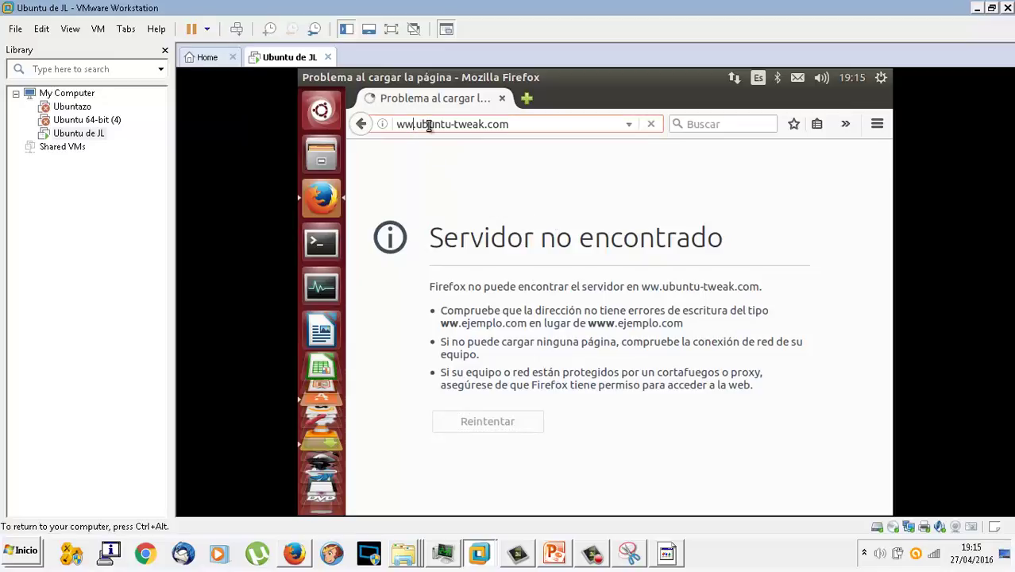
{"action": "key", "text": "Return"}
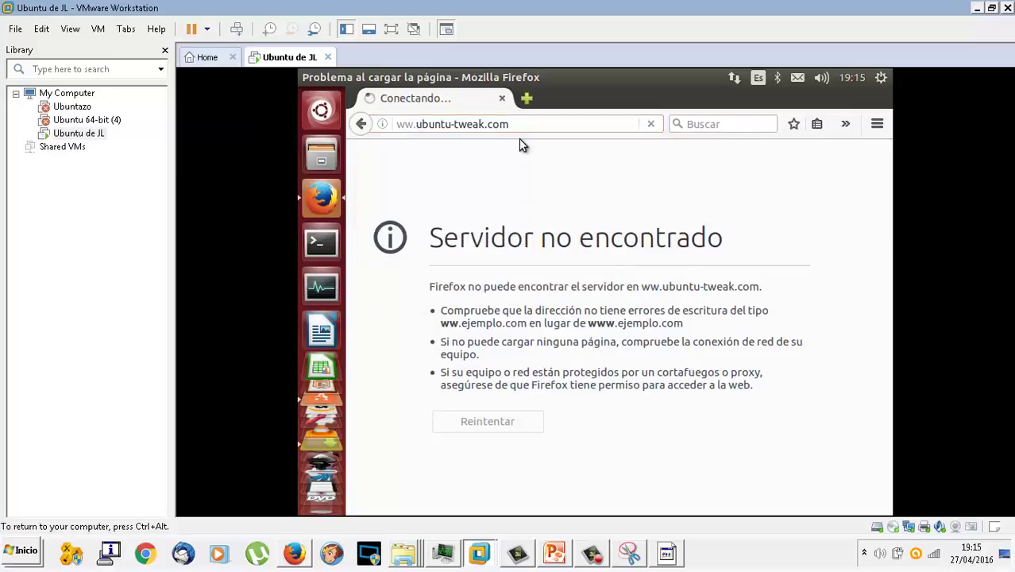
Correct the address to ubuntu-tweak.com and download Ubuntu Tweak 0.8.7, saving the ubuntu-tweak_0.8.7-1~trusty2_all.deb file
{"action": "left_click_drag", "start_coordinate": [415, 125], "coordinate": [396, 124]}
{"action": "key", "text": "BackSpace"}
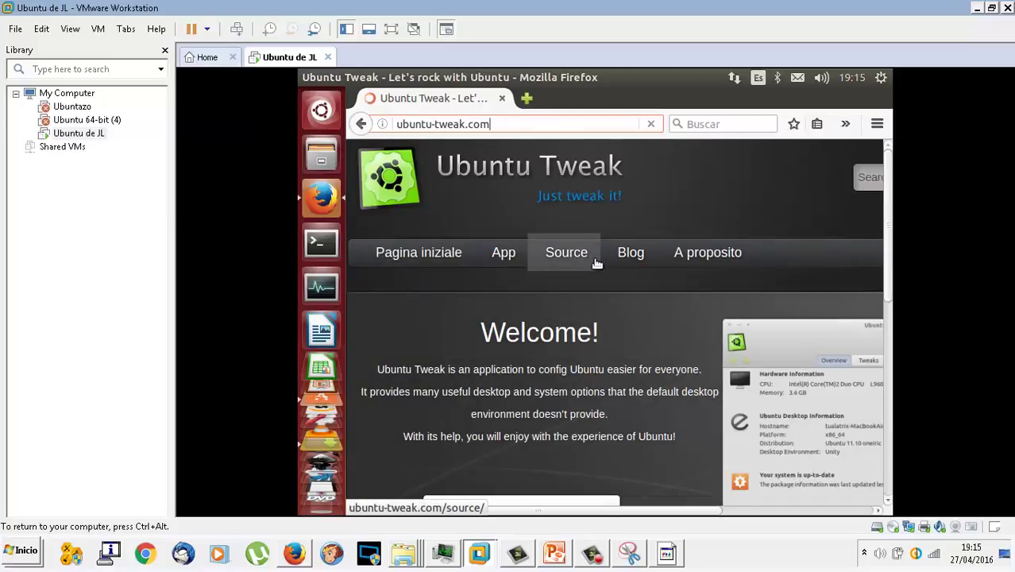
{"action": "scroll", "coordinate": [601, 318], "scroll_direction": "down", "scroll_amount": 3}
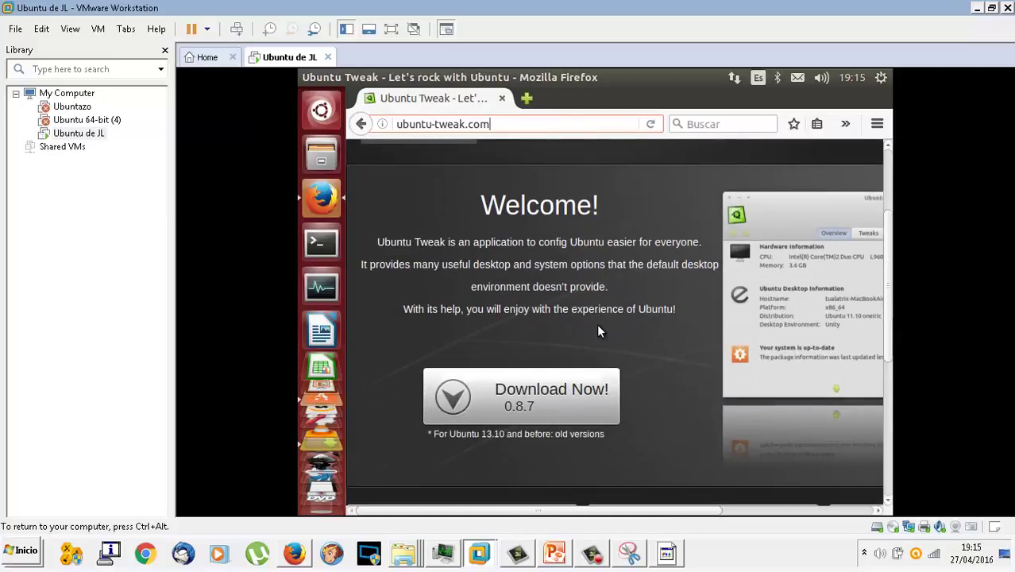
{"action": "scroll", "coordinate": [596, 324], "scroll_direction": "down", "scroll_amount": 1}
{"action": "left_click", "coordinate": [528, 358]}
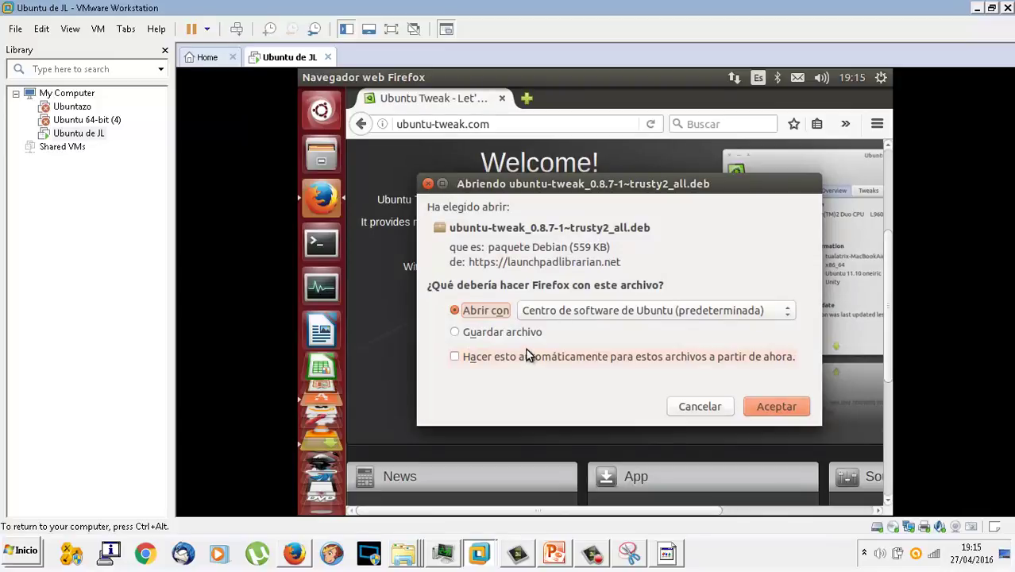
{"action": "left_click", "coordinate": [525, 334]}
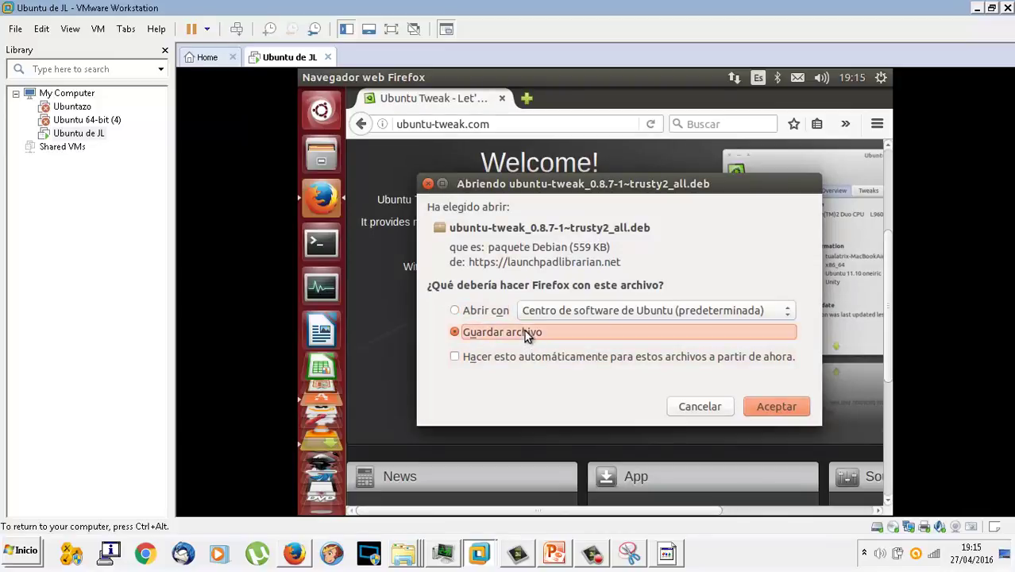
{"action": "left_click", "coordinate": [758, 406]}
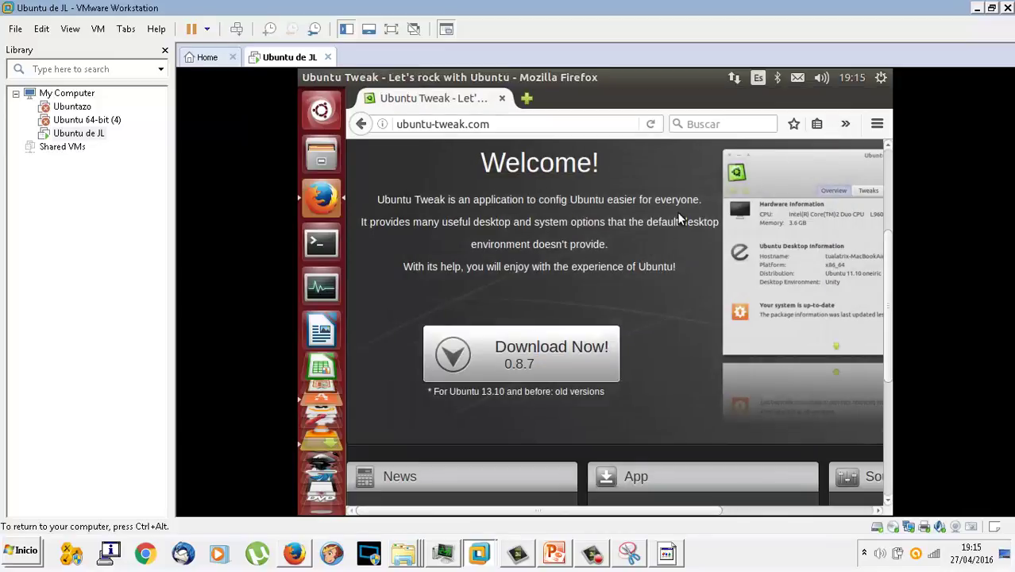
Open the downloaded ubuntu-tweak package from Firefox's downloads in the Software Center and start installing it
{"action": "left_click", "coordinate": [845, 127]}
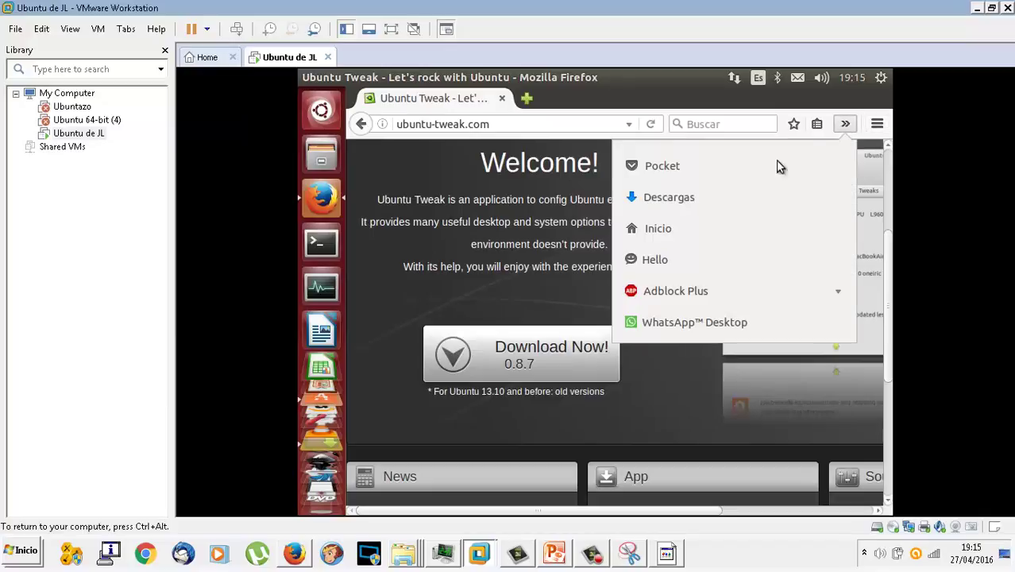
{"action": "left_click", "coordinate": [691, 197]}
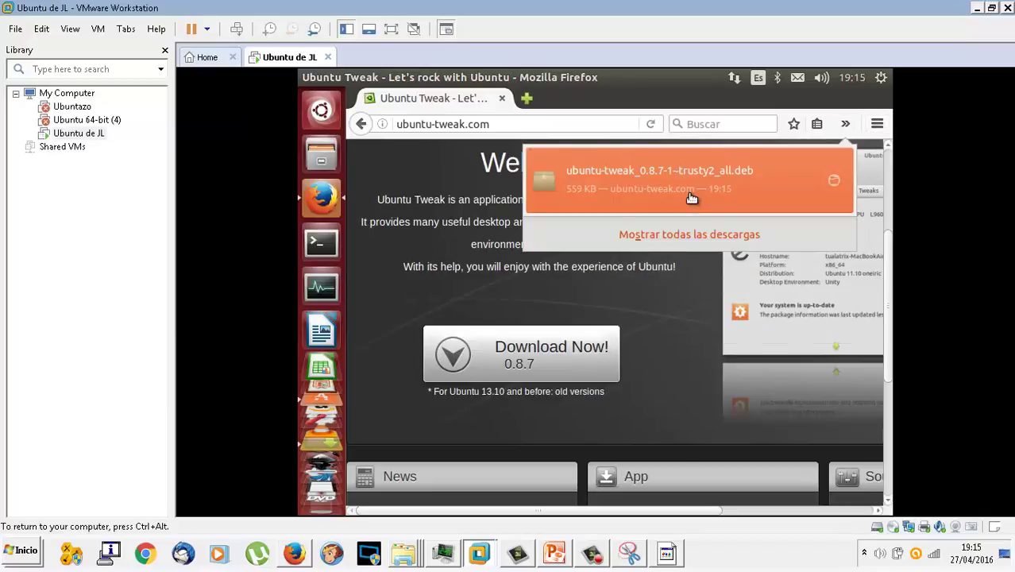
{"action": "left_click", "coordinate": [691, 197]}
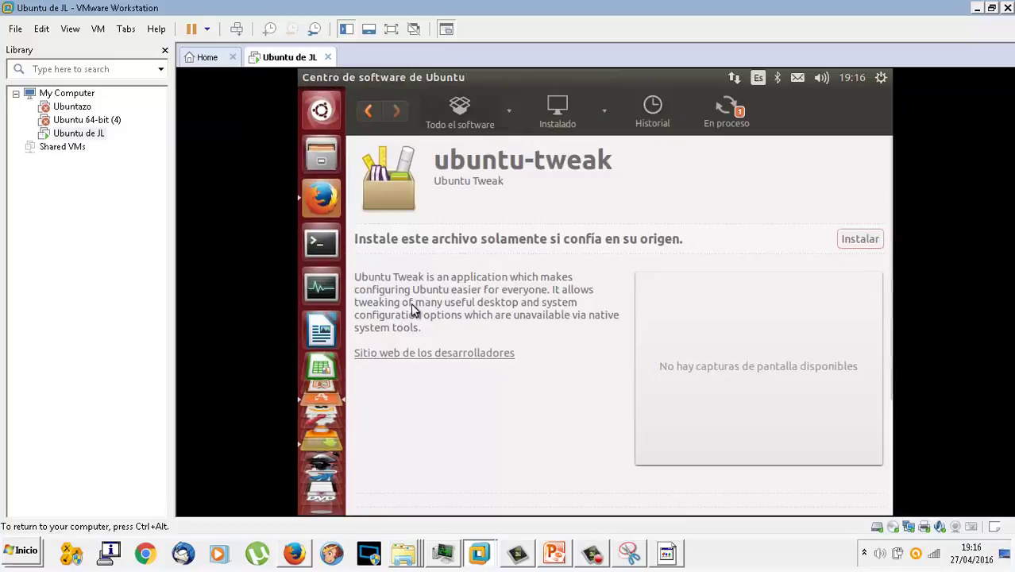
{"action": "left_click", "coordinate": [856, 243]}
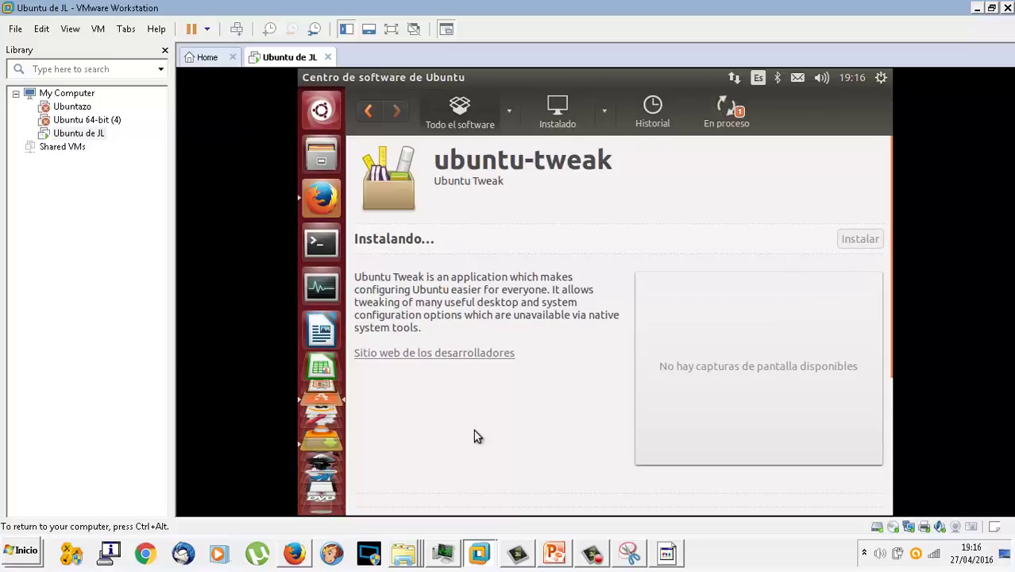
Switch to the host's Firefox and read the article past the Ubuntu Tweak entry to the next utility
{"action": "left_click", "coordinate": [306, 560]}
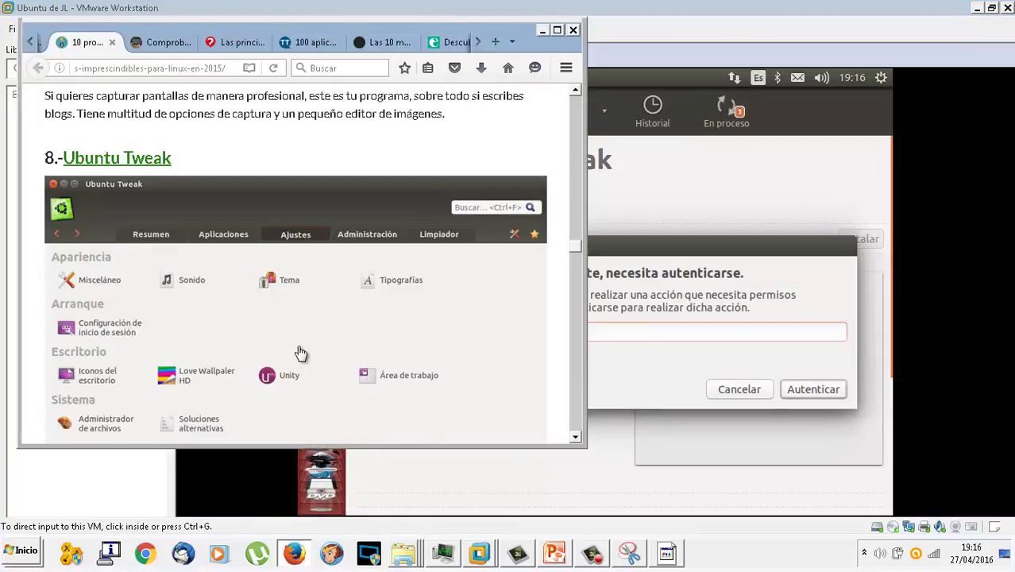
{"action": "scroll", "coordinate": [300, 353], "scroll_direction": "down", "scroll_amount": 3}
{"action": "scroll", "coordinate": [300, 353], "scroll_direction": "down", "scroll_amount": 3}
Return to the virtual machine and authenticate the ubuntu-tweak installation with the account password
{"action": "left_click", "coordinate": [590, 314]}
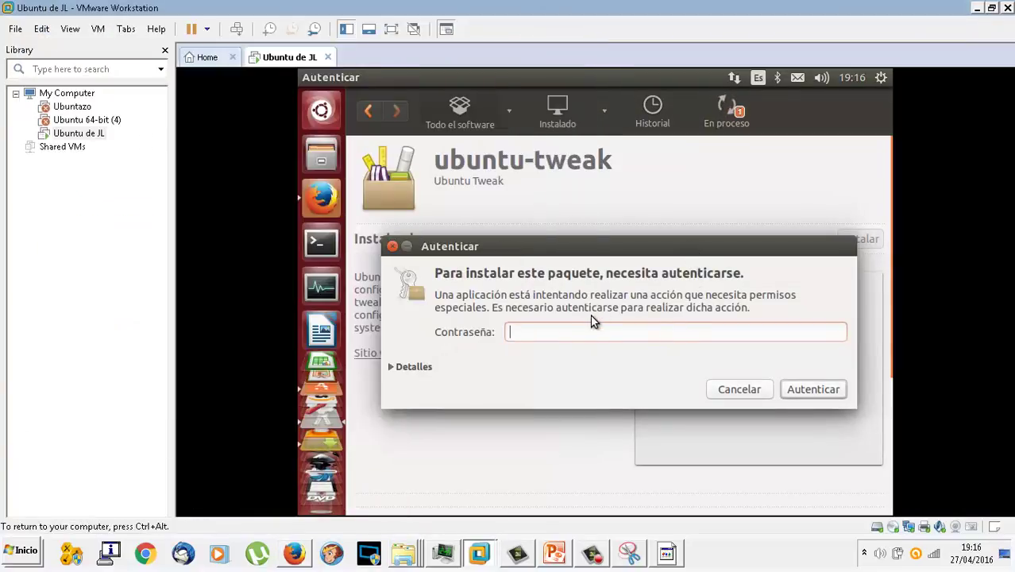
{"action": "type", "text": "•••••••"}
{"action": "left_click", "coordinate": [802, 389]}
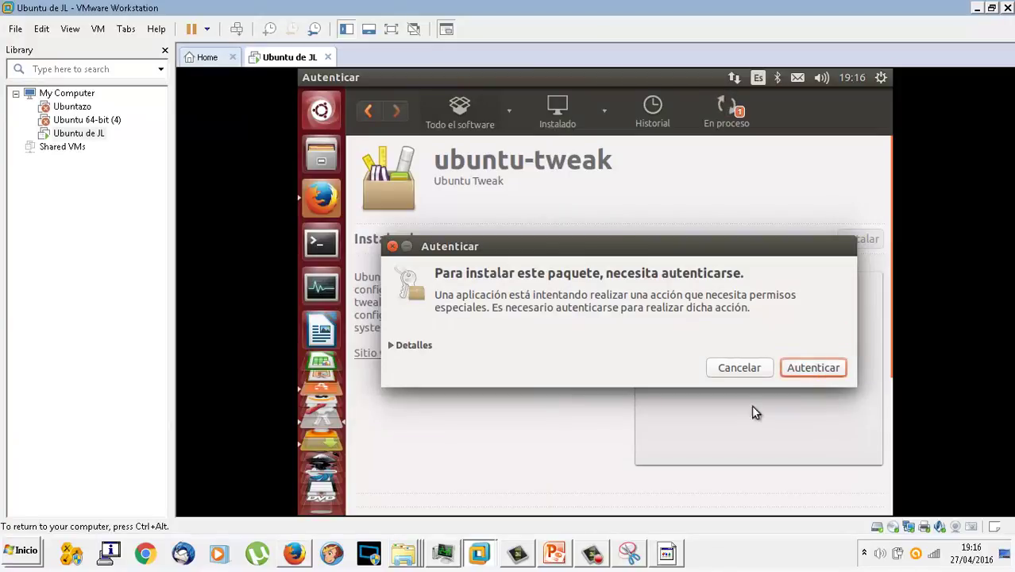
Check entries 9 and 10 of the utilities article in the host's Firefox
{"action": "left_click", "coordinate": [294, 553]}
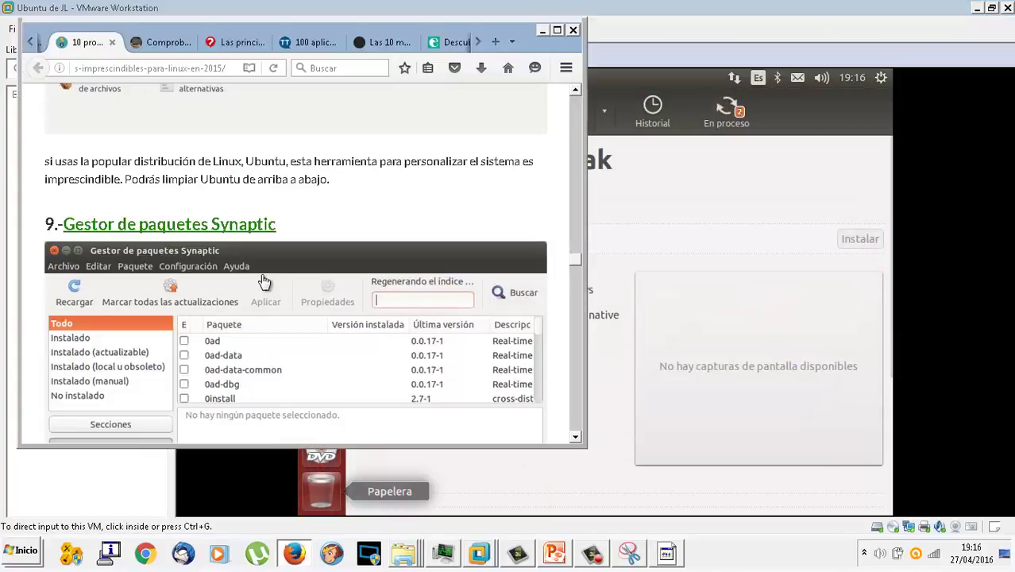
{"action": "scroll", "coordinate": [263, 270], "scroll_direction": "down", "scroll_amount": 1}
{"action": "scroll", "coordinate": [262, 270], "scroll_direction": "down", "scroll_amount": 5}
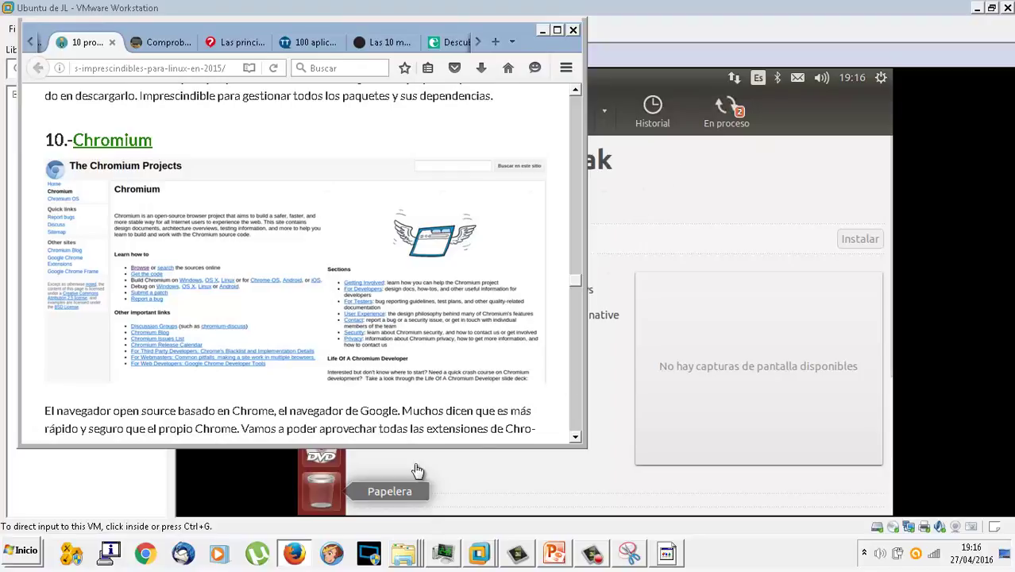
Return to the virtual machine and bring up the Synaptic package manager
{"action": "left_click", "coordinate": [727, 205]}
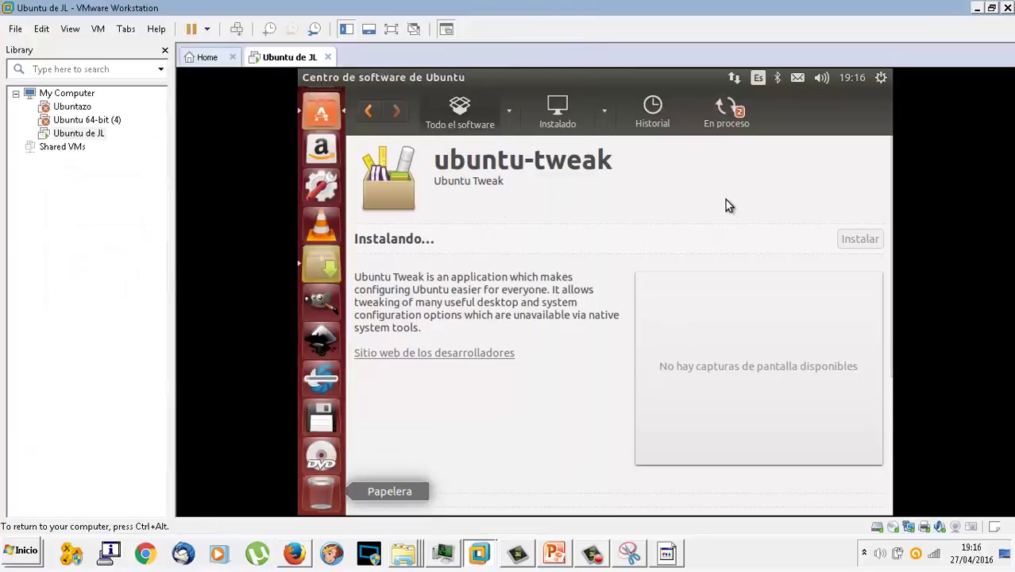
{"action": "scroll", "coordinate": [322, 432], "scroll_direction": "down", "scroll_amount": 5}
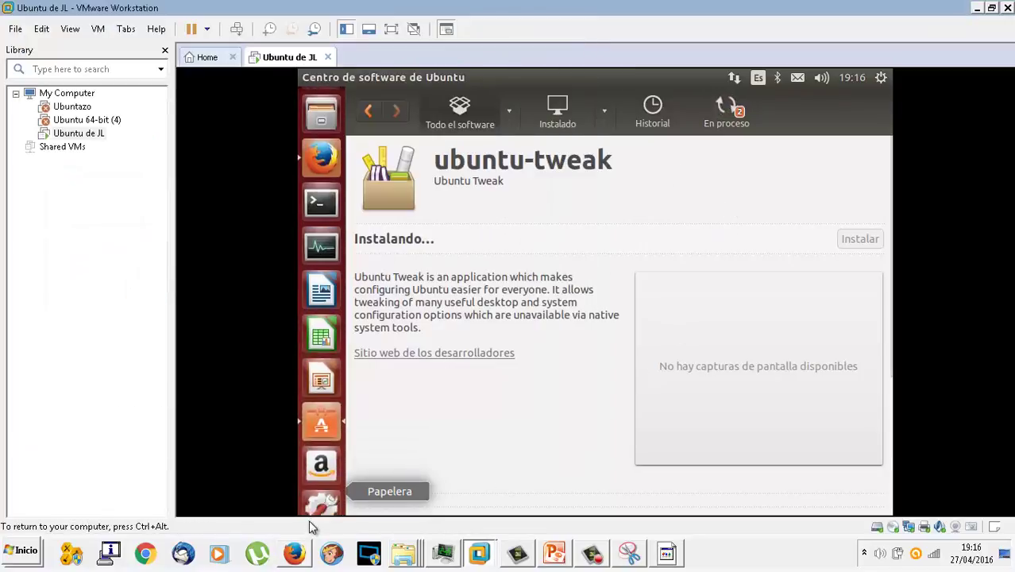
{"action": "left_click", "coordinate": [329, 374]}
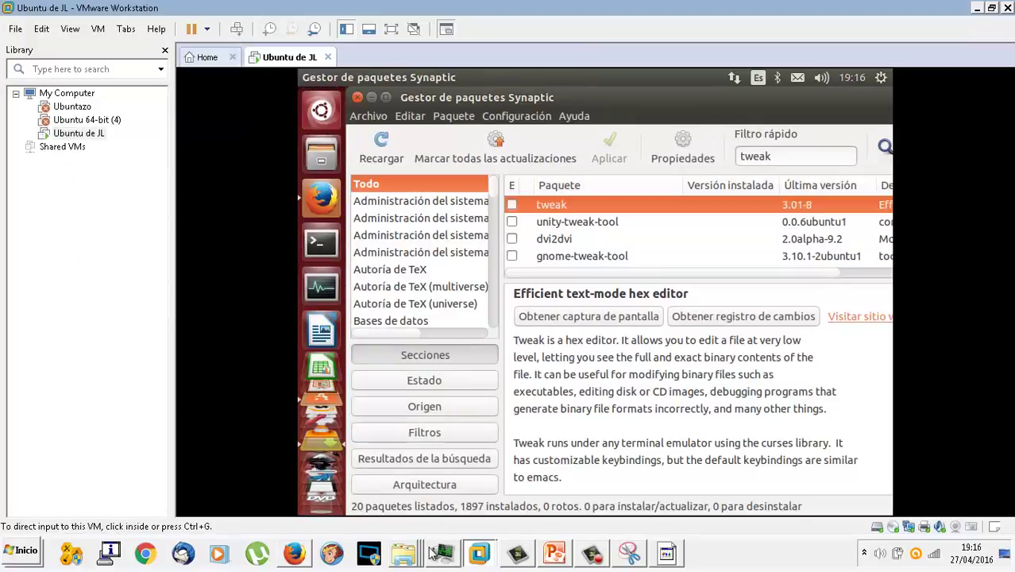
Switch to the PowerPoint presentation and duplicate the Ubuntu-Tweak slide
{"action": "left_click", "coordinate": [555, 553]}
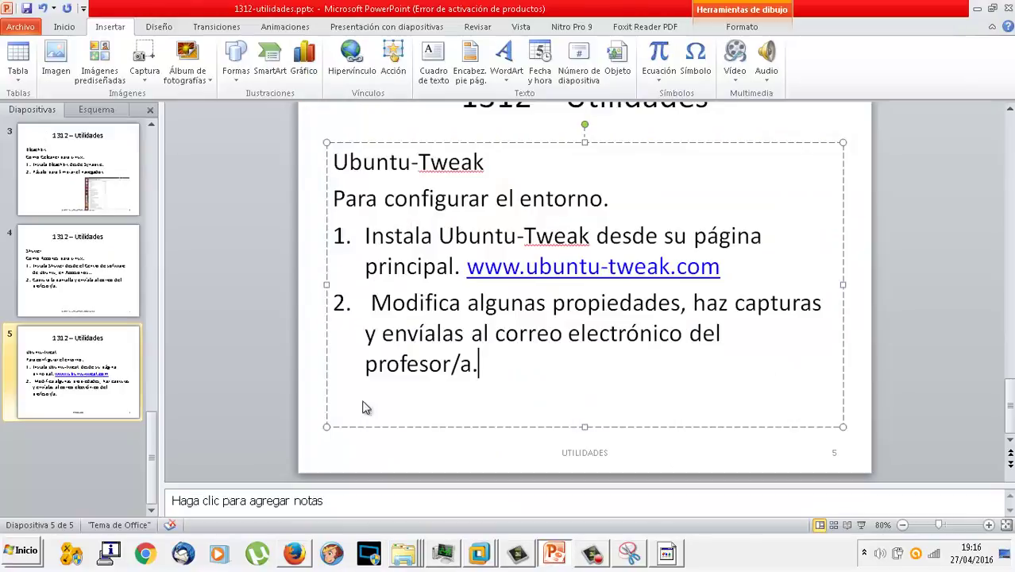
{"action": "right_click", "coordinate": [59, 374]}
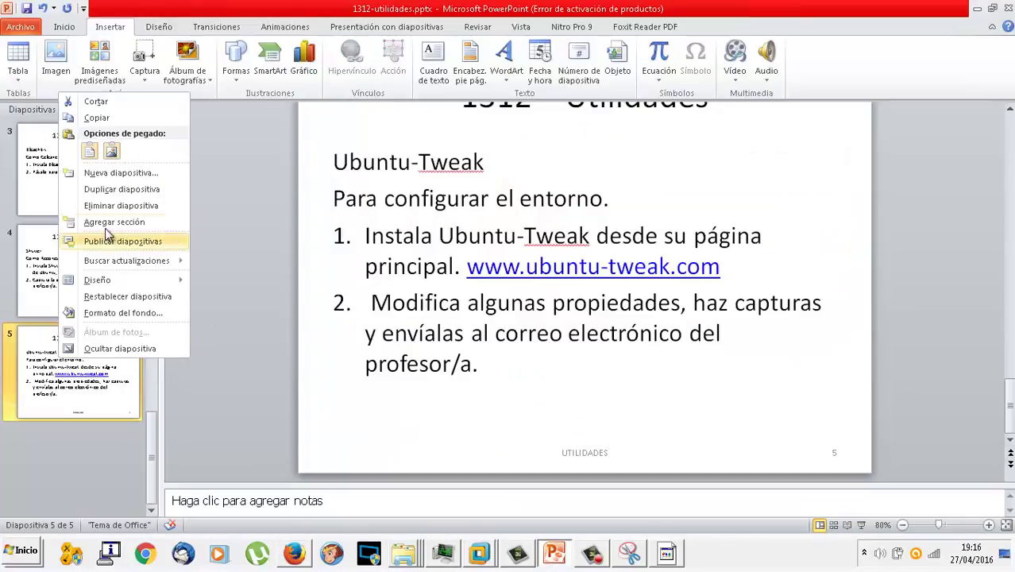
{"action": "left_click", "coordinate": [115, 188]}
Replace the Ubuntu-Tweak heading on the duplicated slide with "Chromium"
{"action": "left_click", "coordinate": [407, 162]}
{"action": "key", "text": "End"}
{"action": "key", "text": "shift+Home"}
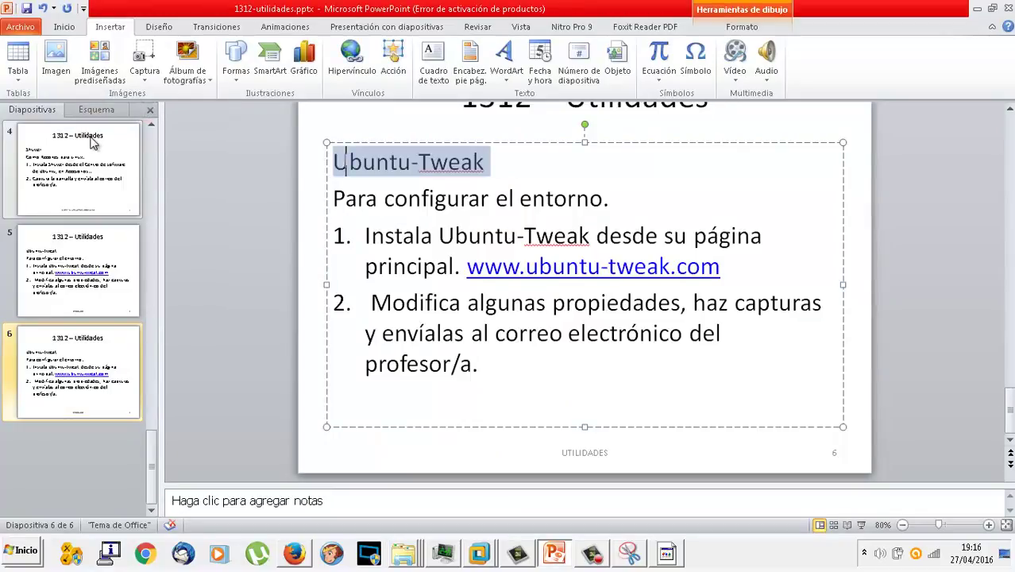
{"action": "type", "text": "Chori"}
{"action": "key", "text": "BackSpace"}
{"action": "key", "text": "BackSpace"}
{"action": "key", "text": "BackSpace"}
{"action": "type", "text": "ro"}
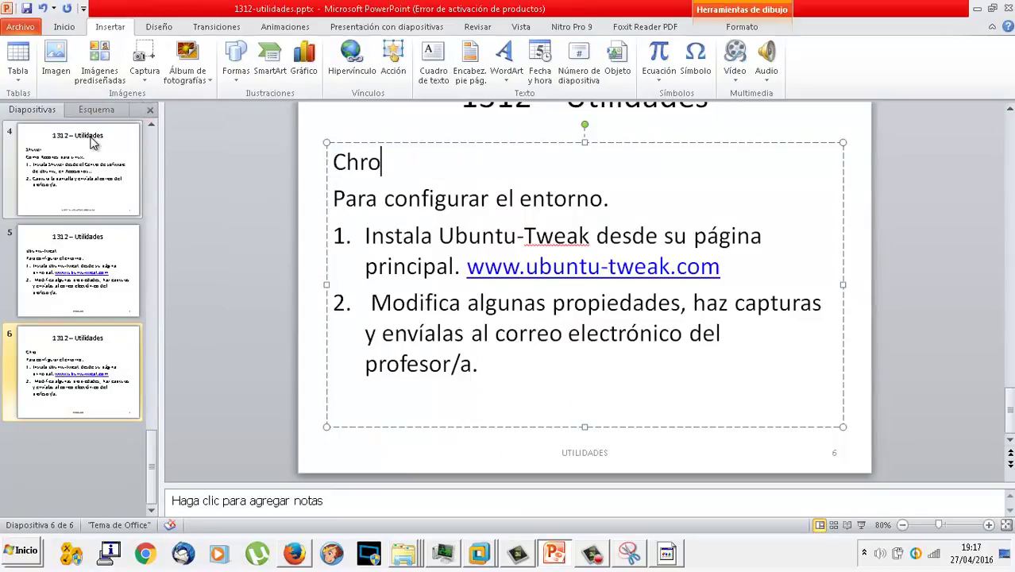
{"action": "type", "text": "mium"}
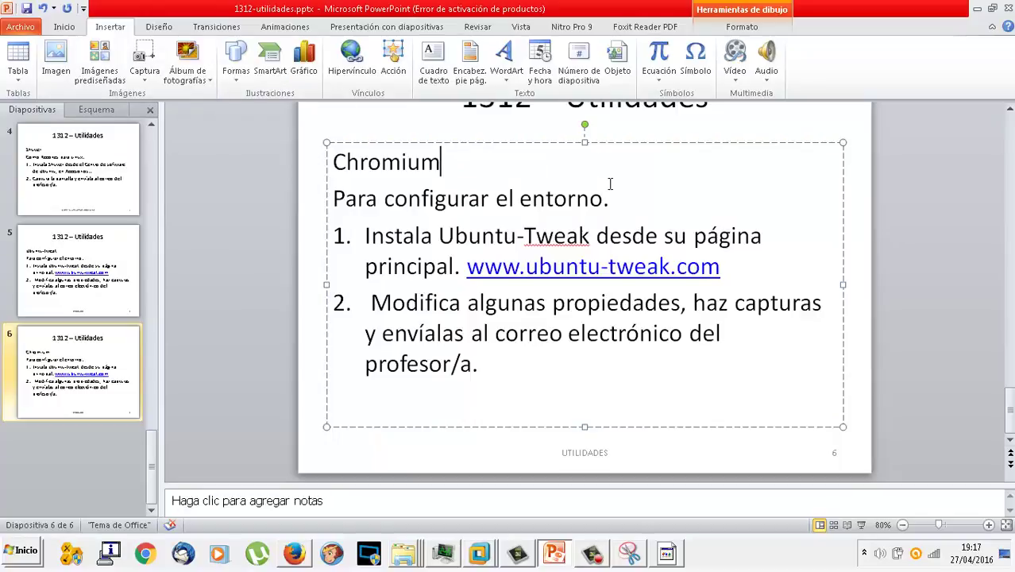
Replace the description line under the Chromium heading with "Como el navegador Chrome pero para Ubuntu."
{"action": "left_click_drag", "start_coordinate": [611, 199], "coordinate": [277, 197]}
{"action": "type", "text": "C"}
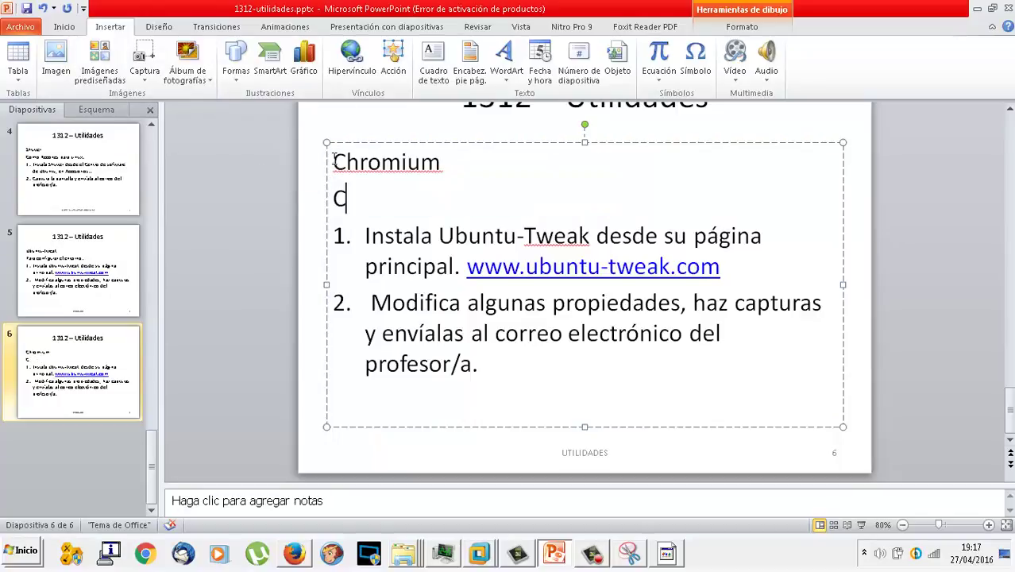
{"action": "type", "text": "omo el navegador "}
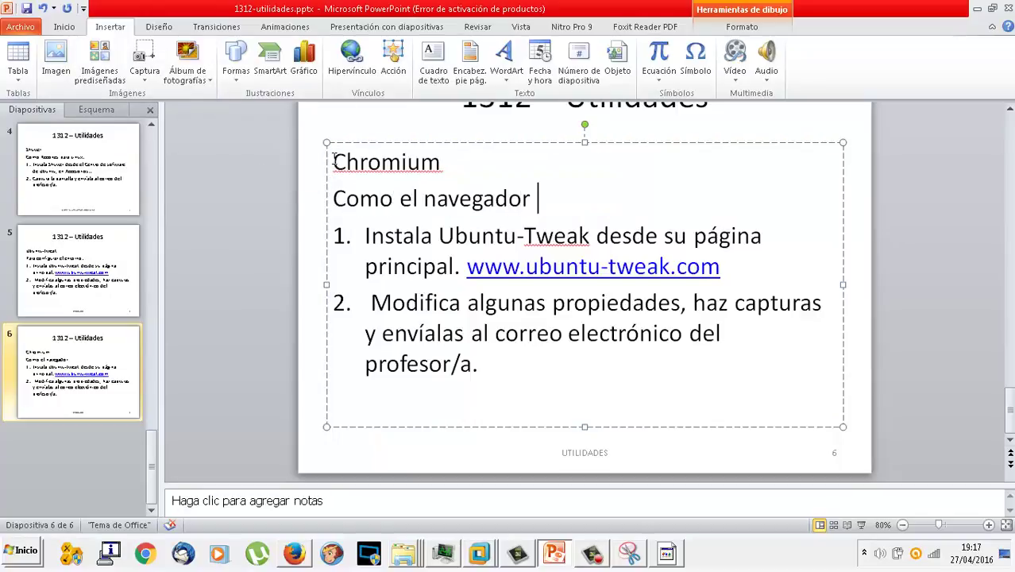
{"action": "type", "text": "Chrome pero para "}
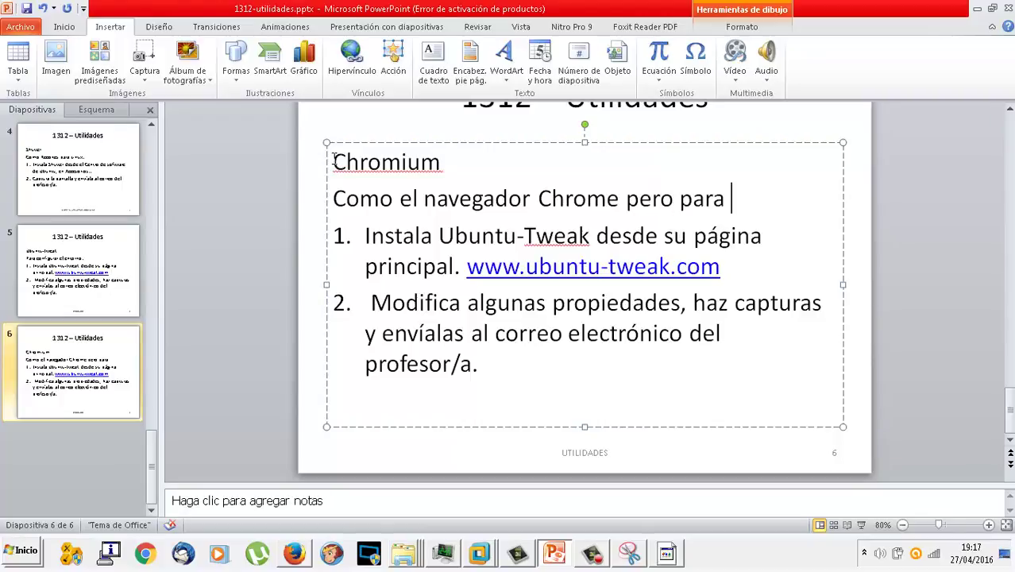
{"action": "type", "text": "Ubuntu."}
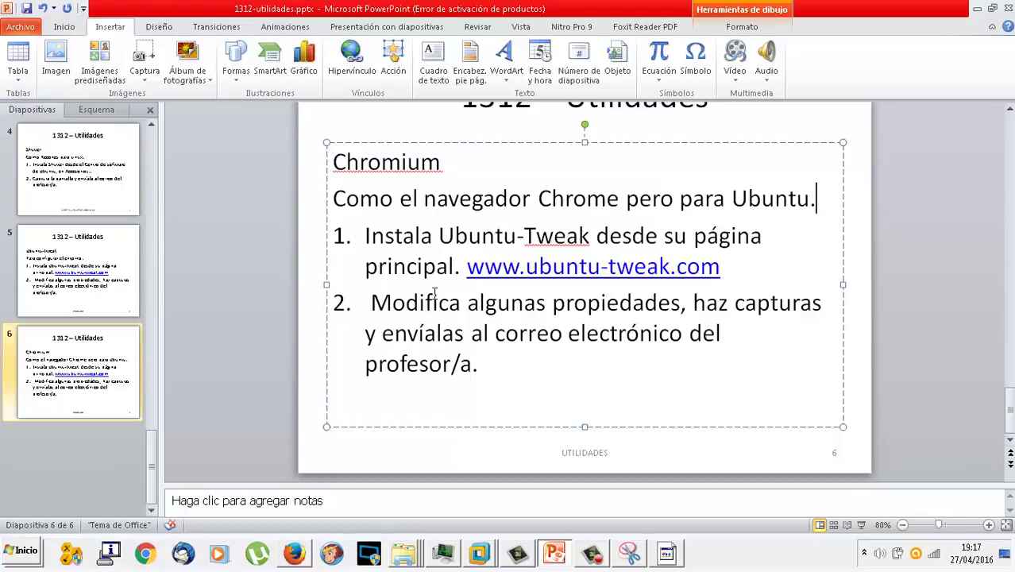
Rewrite the first numbered item on the Chromium slide as "Instala Chromium desde Synaptic."
{"action": "left_click_drag", "start_coordinate": [730, 264], "coordinate": [553, 230]}
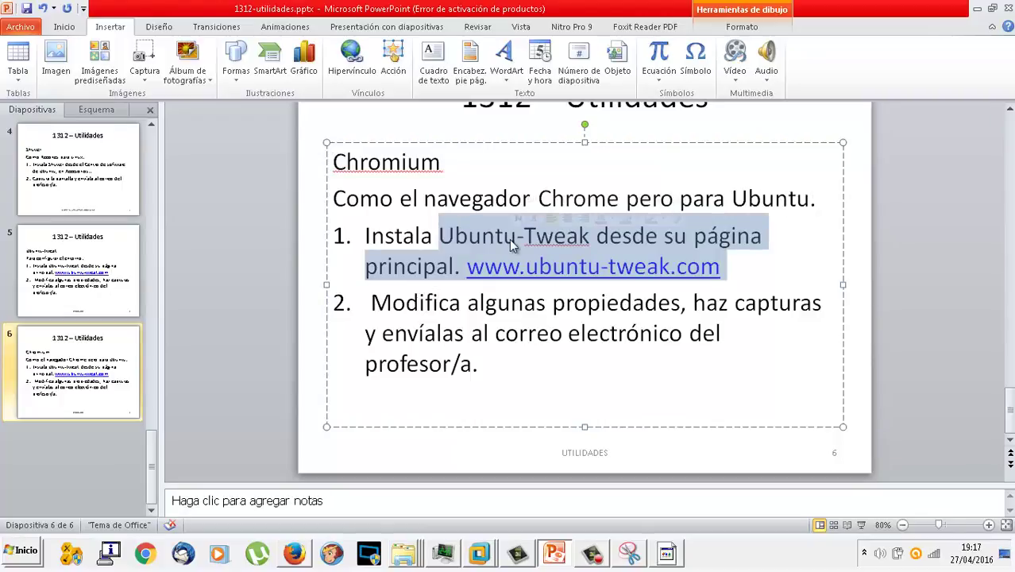
{"action": "type", "text": "Ch"}
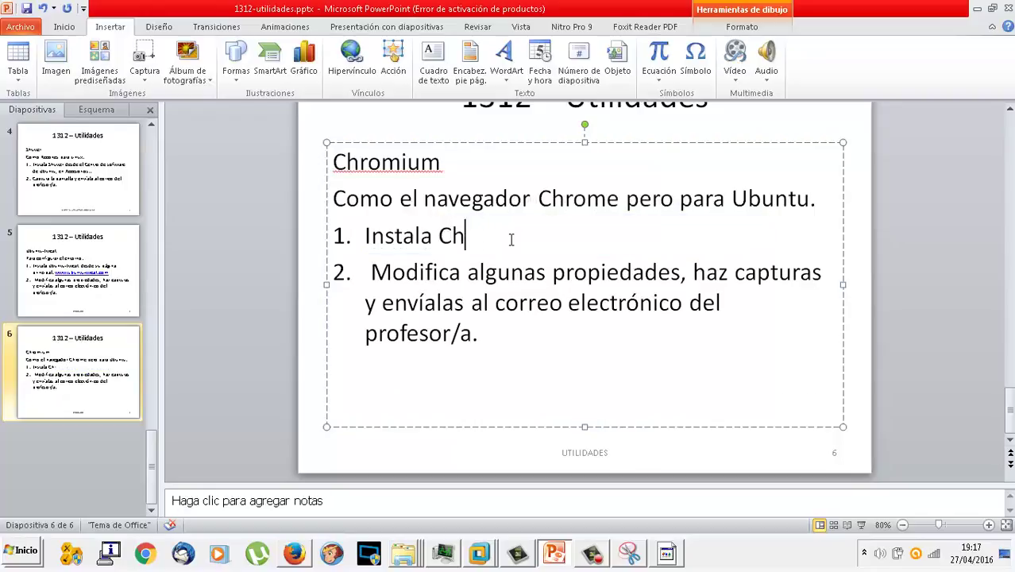
{"action": "type", "text": "orromium des"}
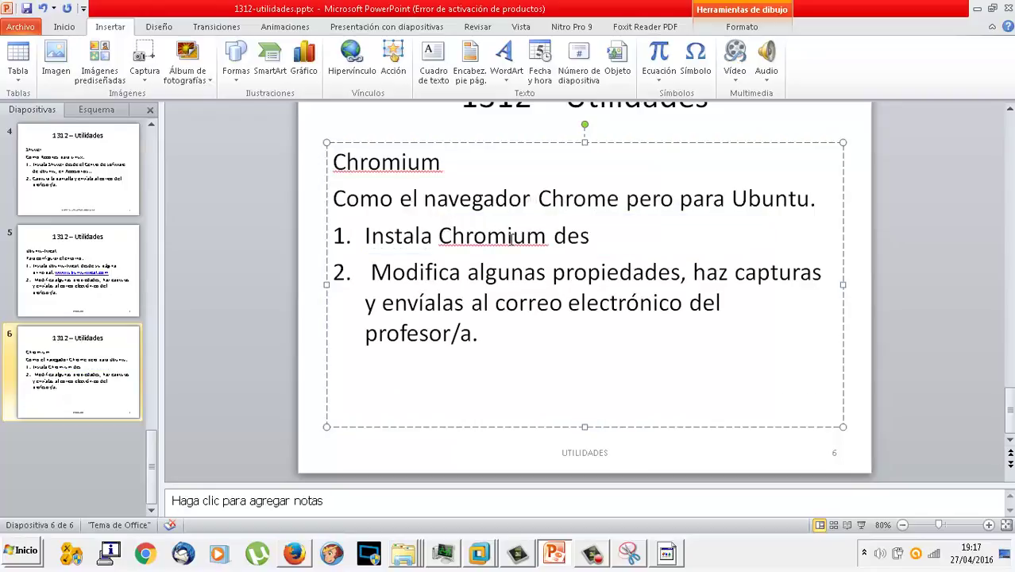
{"action": "type", "text": "de Synaptic."}
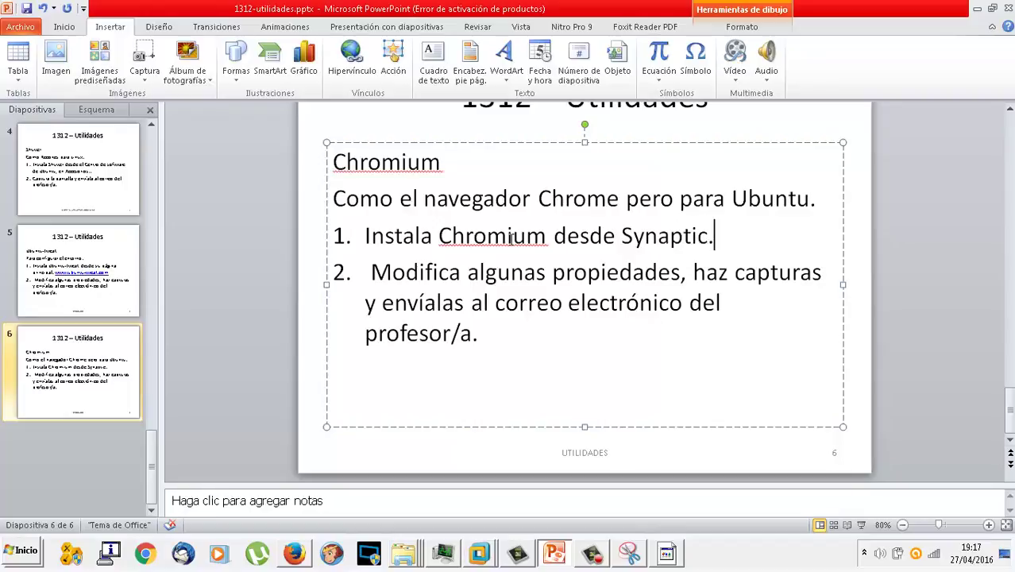
Glance at the Chromium entry in the host's Firefox, return to the virtual machine and filter the Synaptic packages by "chromium"
{"action": "left_click", "coordinate": [299, 556]}
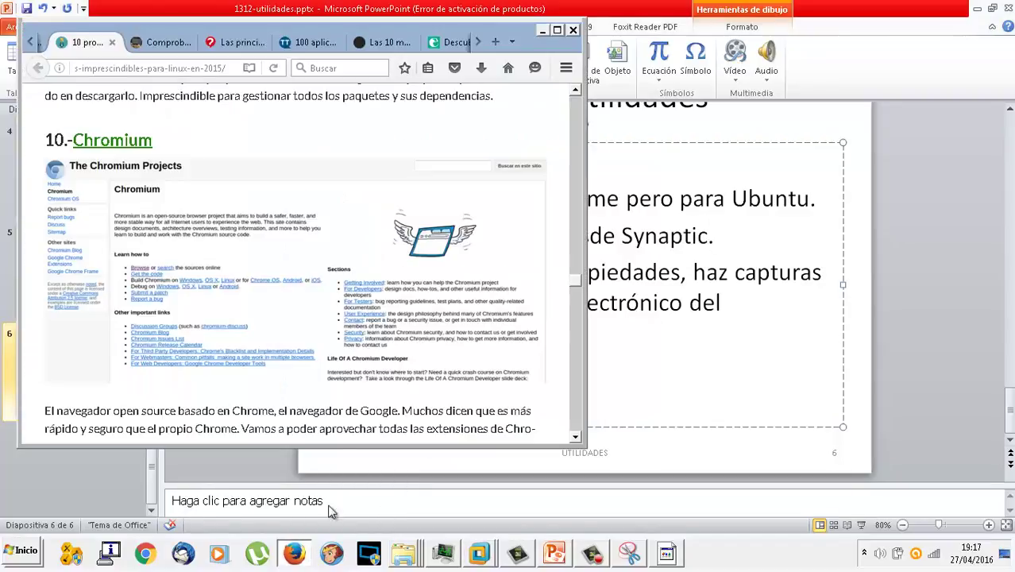
{"action": "left_click", "coordinate": [488, 554]}
{"action": "left_click", "coordinate": [490, 520]}
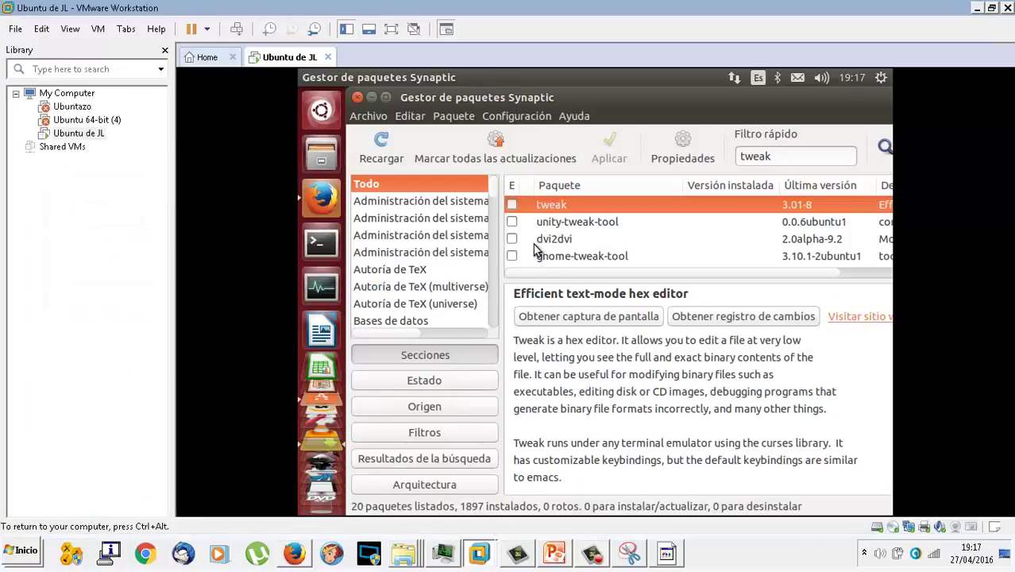
{"action": "double_click", "coordinate": [772, 155]}
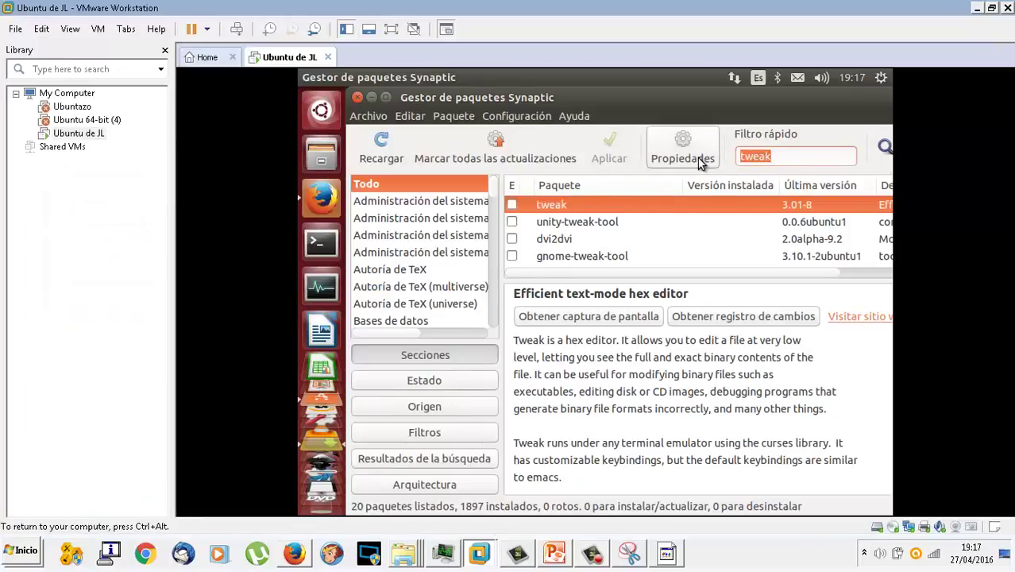
{"action": "type", "text": "chromium"}
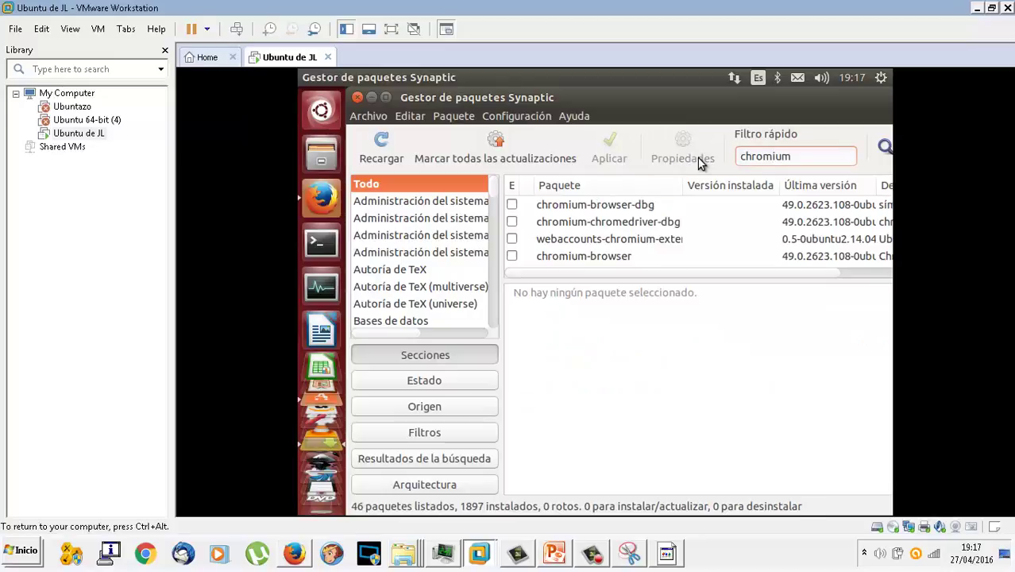
Mark the chromium-browser-dbg package with its required packages for installation and apply the changes
{"action": "left_click", "coordinate": [513, 208]}
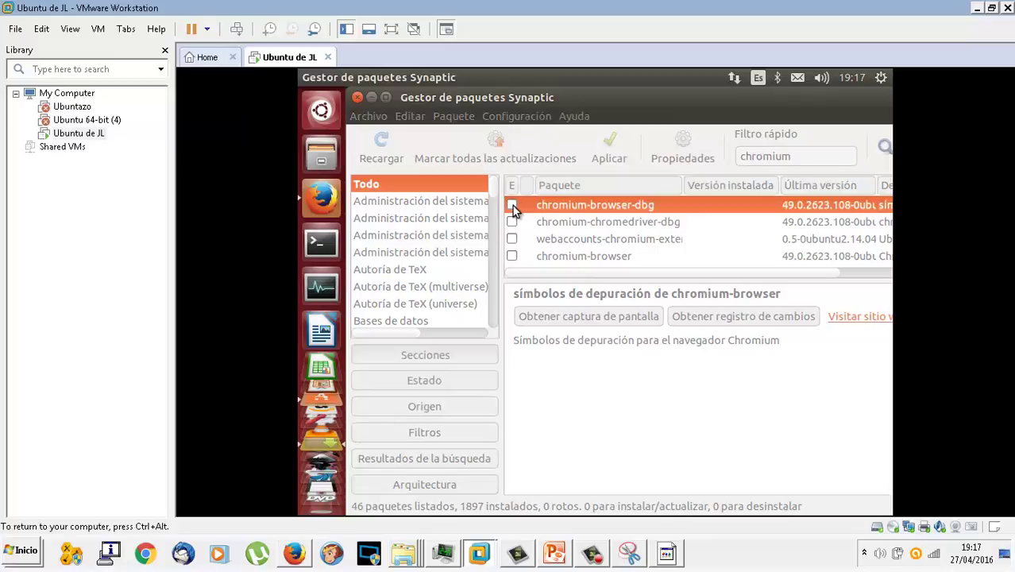
{"action": "left_click", "coordinate": [709, 420]}
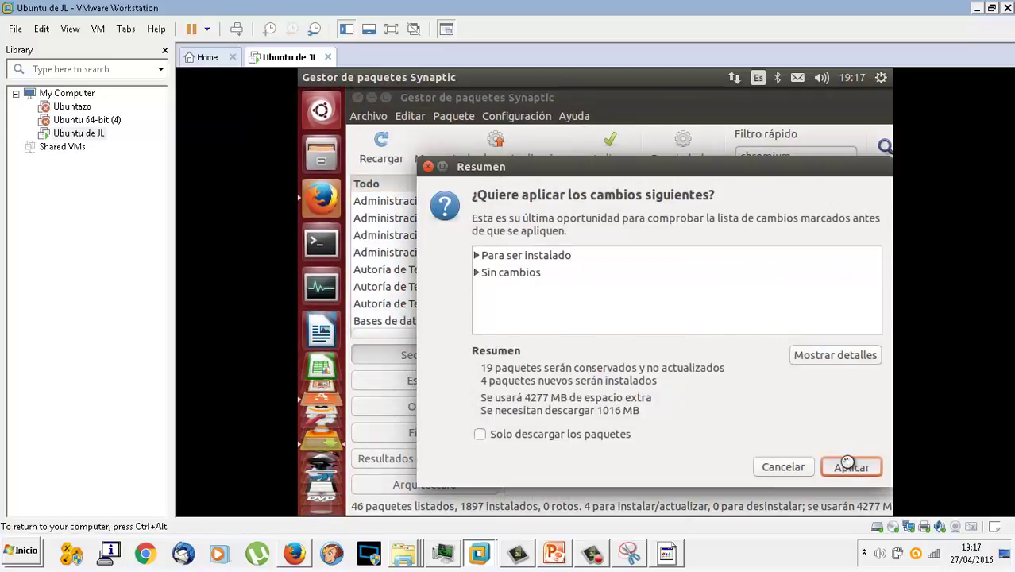
{"action": "left_click", "coordinate": [850, 466]}
Check the ubuntu-tweak installation and package details in the Ubuntu Software Center, and return to the Synaptic download
{"action": "scroll", "coordinate": [321, 377], "scroll_direction": "down", "scroll_amount": 3}
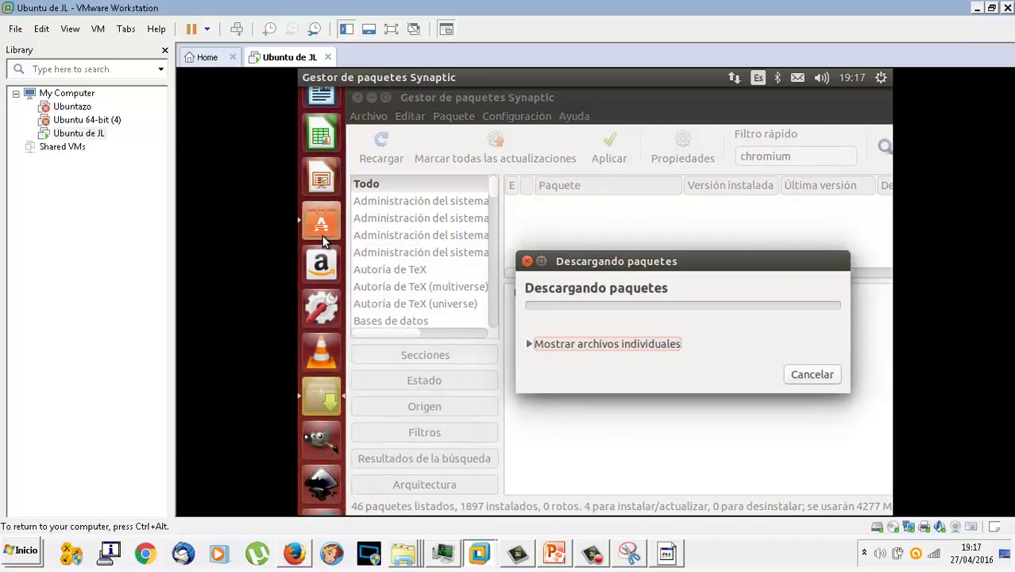
{"action": "left_click", "coordinate": [322, 230]}
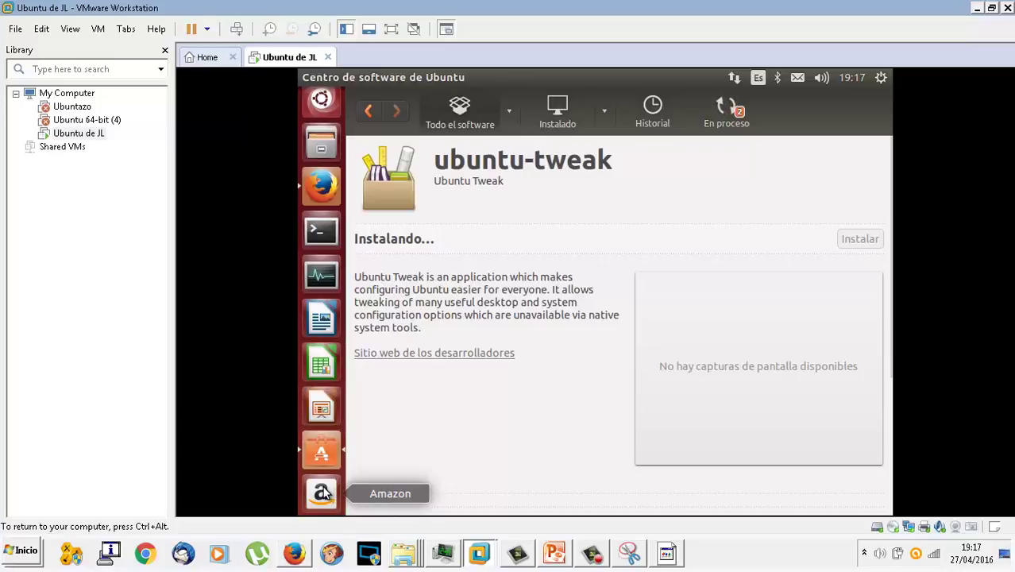
{"action": "left_click", "coordinate": [323, 452]}
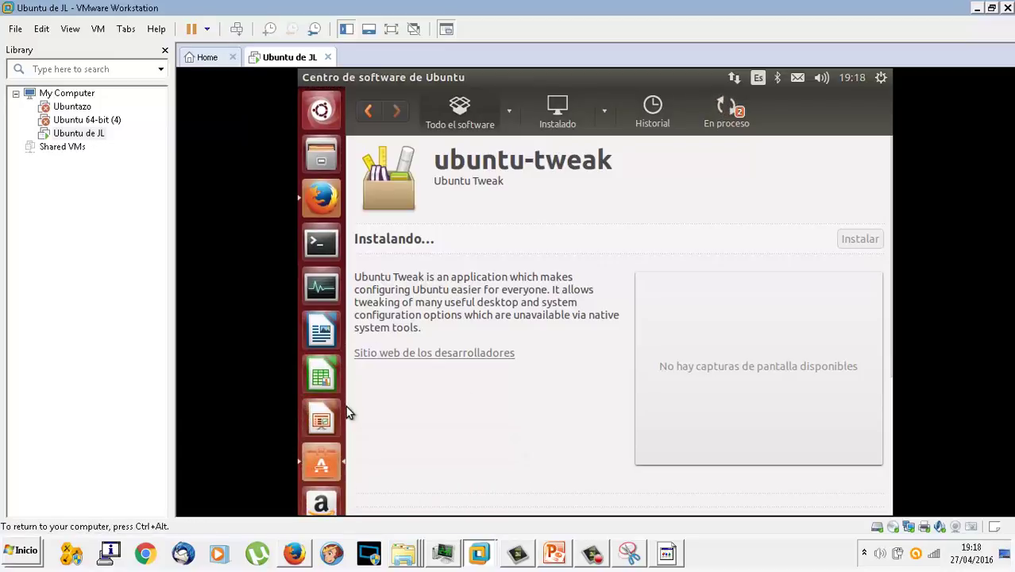
{"action": "scroll", "coordinate": [347, 408], "scroll_direction": "down", "scroll_amount": 3}
{"action": "scroll", "coordinate": [315, 433], "scroll_direction": "down", "scroll_amount": 3}
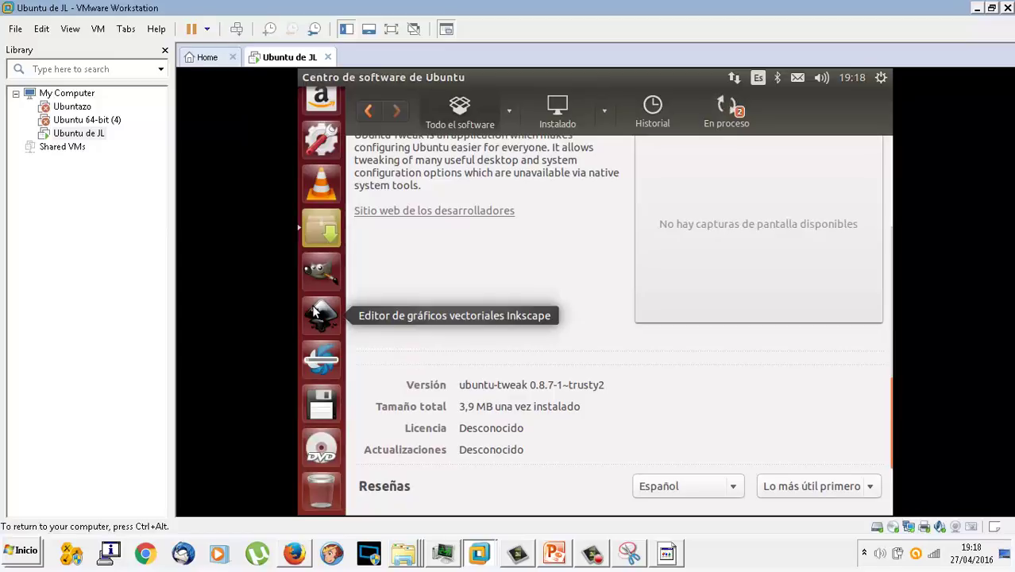
{"action": "left_click", "coordinate": [316, 232]}
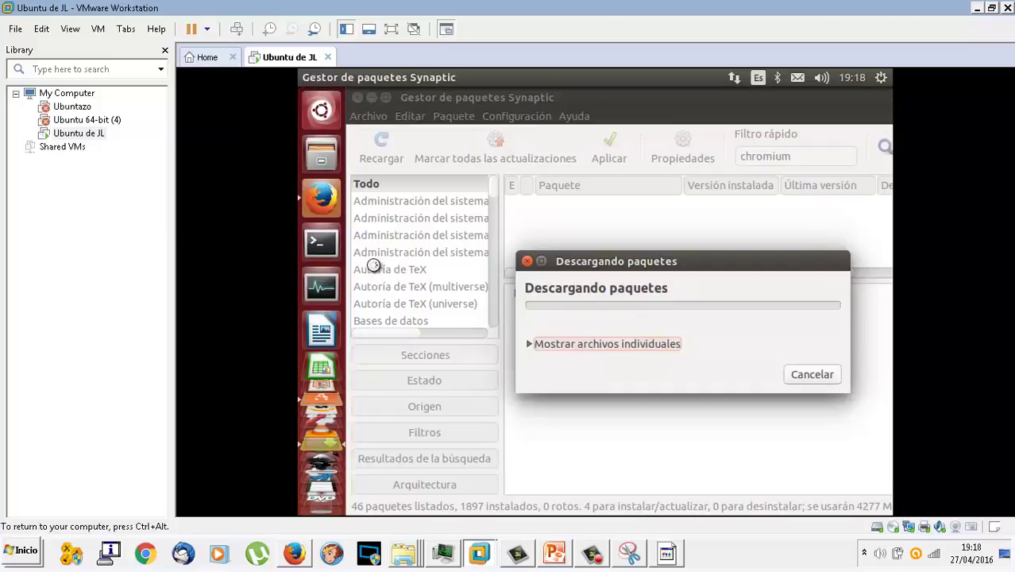